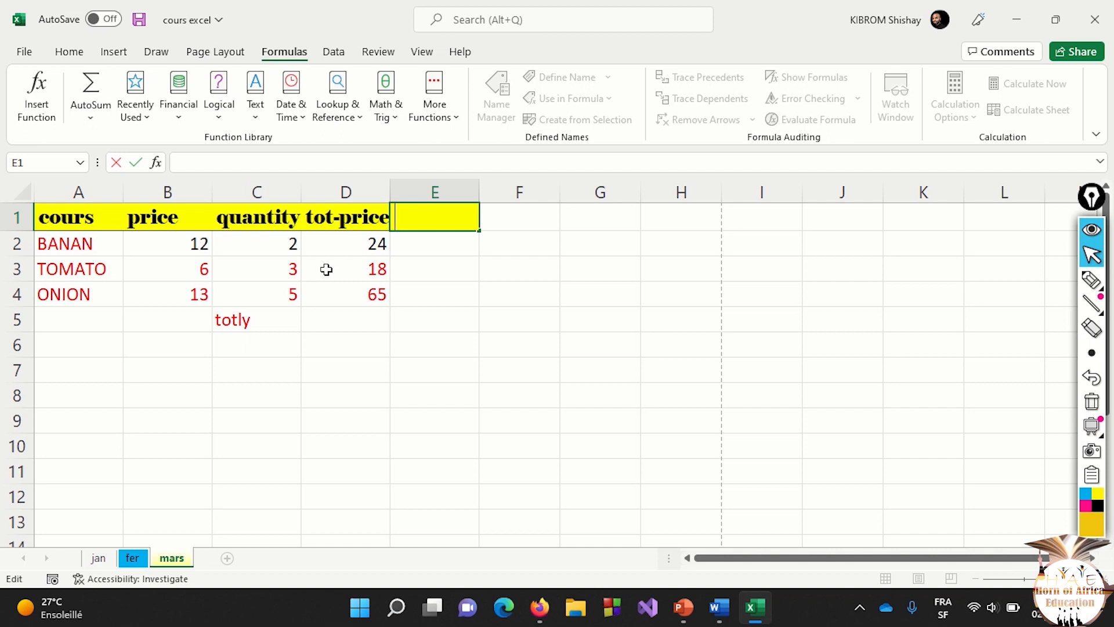
# Sketch a pen diagram over the sheet: a box joined by lines to the handwritten words "input" and "output".
pyautogui.click(1091, 280)
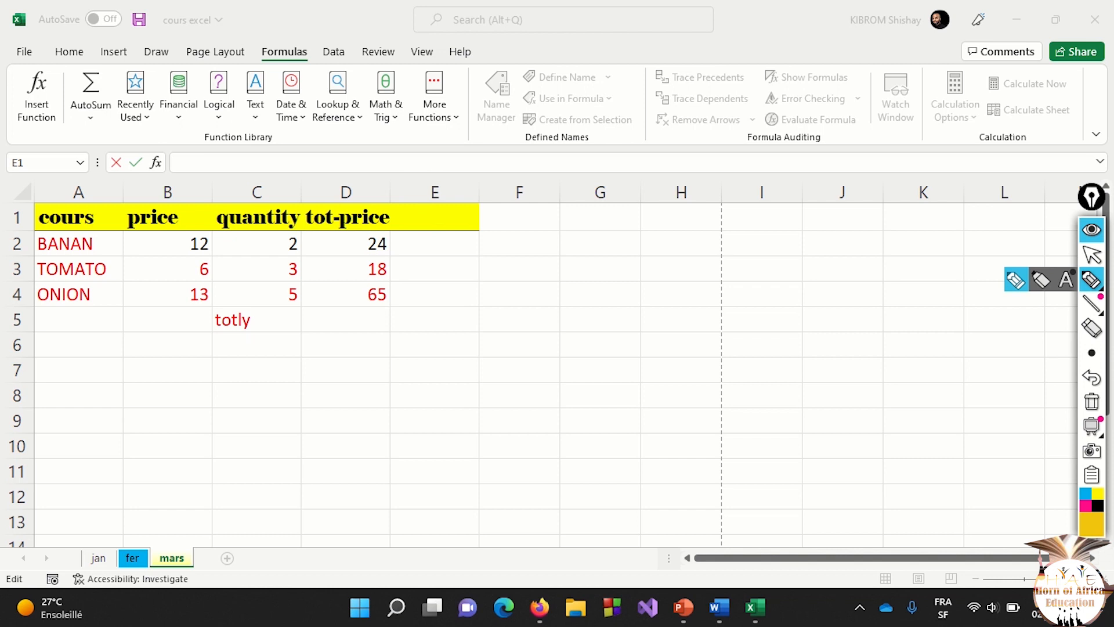
pyautogui.moveTo(562, 308)
pyautogui.mouseDown()
pyautogui.moveTo(559, 363)
pyautogui.moveTo(636, 332)
pyautogui.moveTo(566, 307)
pyautogui.mouseUp()
pyautogui.moveTo(639, 331)
pyautogui.mouseDown()
pyautogui.moveTo(730, 332)
pyautogui.moveTo(761, 301)
pyautogui.moveTo(806, 333)
pyautogui.moveTo(859, 308)
pyautogui.mouseUp()
pyautogui.moveTo(506, 332); pyautogui.dragTo(557, 335)
pyautogui.moveTo(397, 332)
pyautogui.mouseDown()
pyautogui.moveTo(399, 353)
pyautogui.moveTo(427, 349)
pyautogui.moveTo(445, 367)
pyautogui.moveTo(447, 348)
pyautogui.moveTo(480, 338)
pyautogui.mouseUp()
pyautogui.click(390, 326)
pyautogui.moveTo(483, 297)
pyautogui.mouseDown()
pyautogui.moveTo(477, 345)
pyautogui.moveTo(502, 312)
pyautogui.mouseUp()
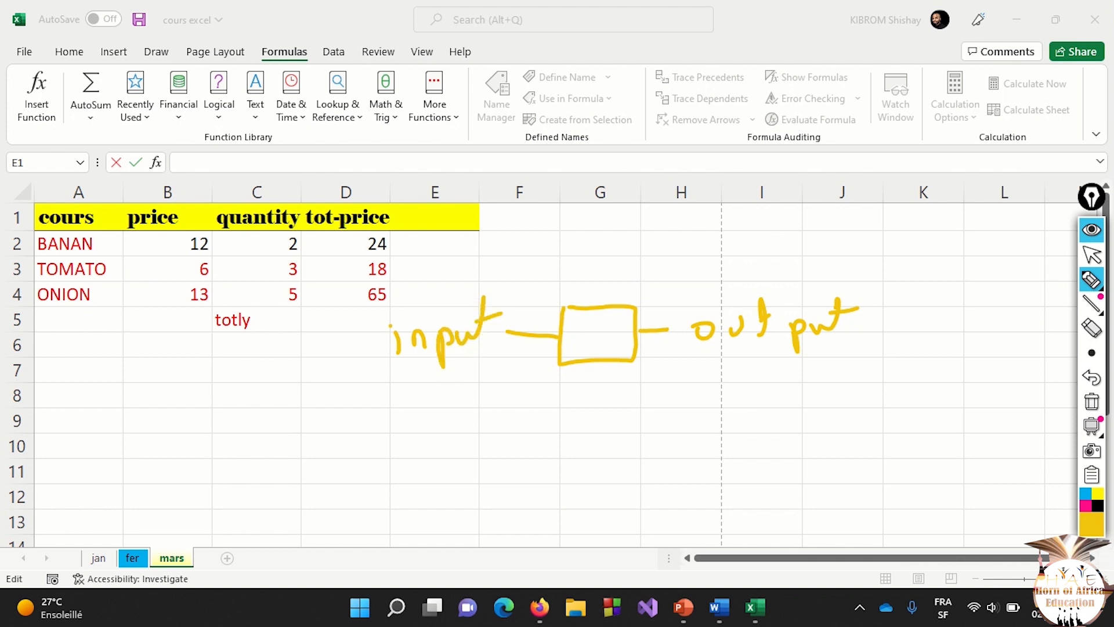
# Handwrite the formula pattern "= Sum (1Arg + 2Arg)" beneath the input-output diagram.
pyautogui.moveTo(341, 425); pyautogui.dragTo(358, 436)
pyautogui.moveTo(406, 414)
pyautogui.mouseDown()
pyautogui.moveTo(390, 457)
pyautogui.moveTo(468, 434)
pyautogui.mouseUp()
pyautogui.moveTo(506, 396); pyautogui.dragTo(524, 449)
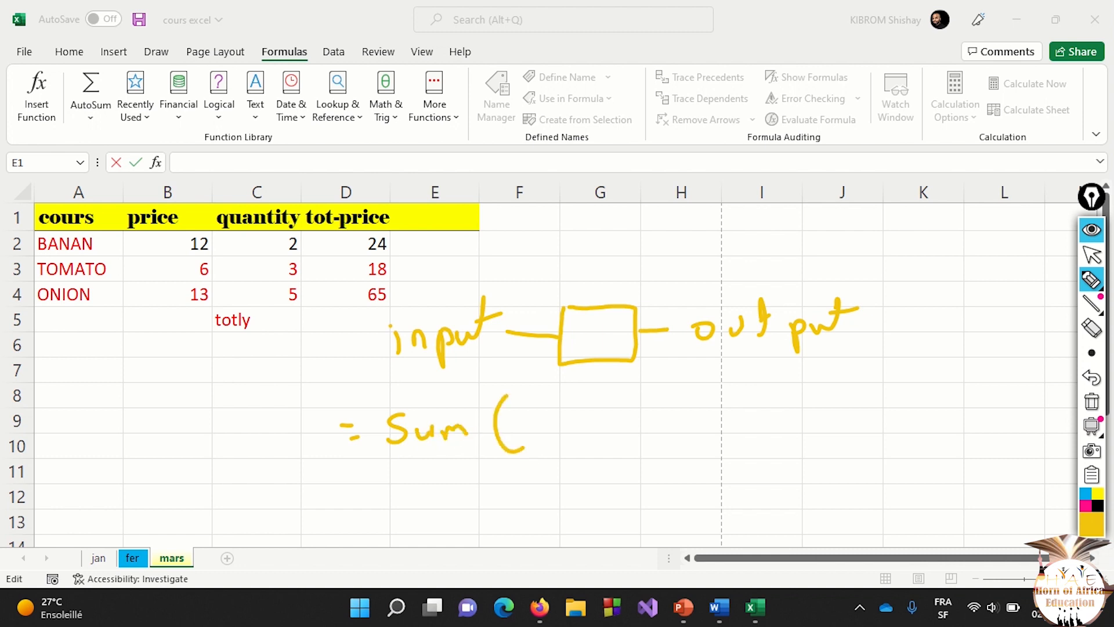
pyautogui.moveTo(541, 423)
pyautogui.mouseDown()
pyautogui.moveTo(545, 446)
pyautogui.moveTo(582, 429)
pyautogui.moveTo(601, 448)
pyautogui.moveTo(583, 461)
pyautogui.moveTo(620, 429)
pyautogui.mouseUp()
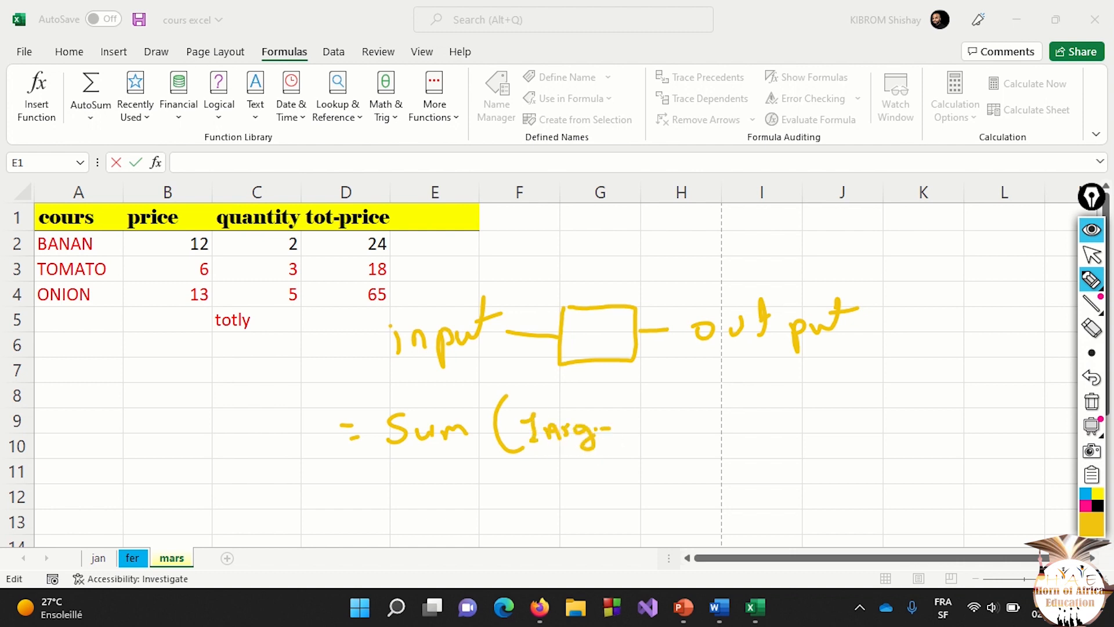
pyautogui.click(629, 428)
pyautogui.moveTo(633, 405)
pyautogui.mouseDown()
pyautogui.moveTo(636, 440)
pyautogui.moveTo(652, 413)
pyautogui.moveTo(720, 442)
pyautogui.moveTo(734, 427)
pyautogui.moveTo(755, 447)
pyautogui.moveTo(790, 425)
pyautogui.moveTo(786, 458)
pyautogui.mouseUp()
pyautogui.click(776, 424)
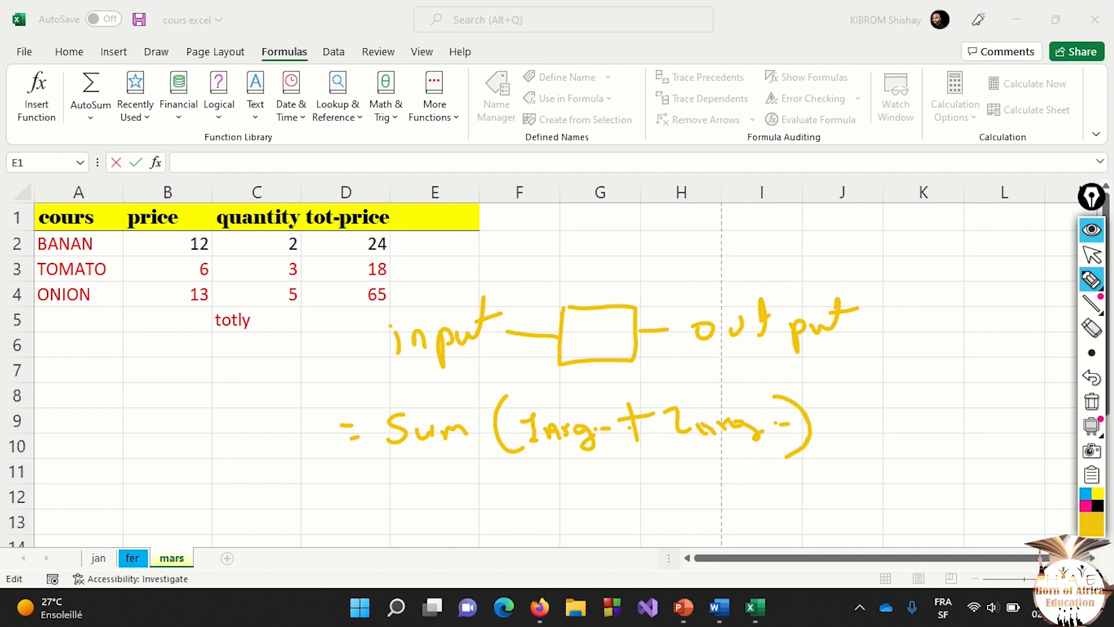
# Switch the pen to red, underline the word "Sum" and bracket the two arguments from below.
pyautogui.click(1092, 524)
pyautogui.click(1047, 490)
pyautogui.moveTo(405, 465); pyautogui.dragTo(462, 456)
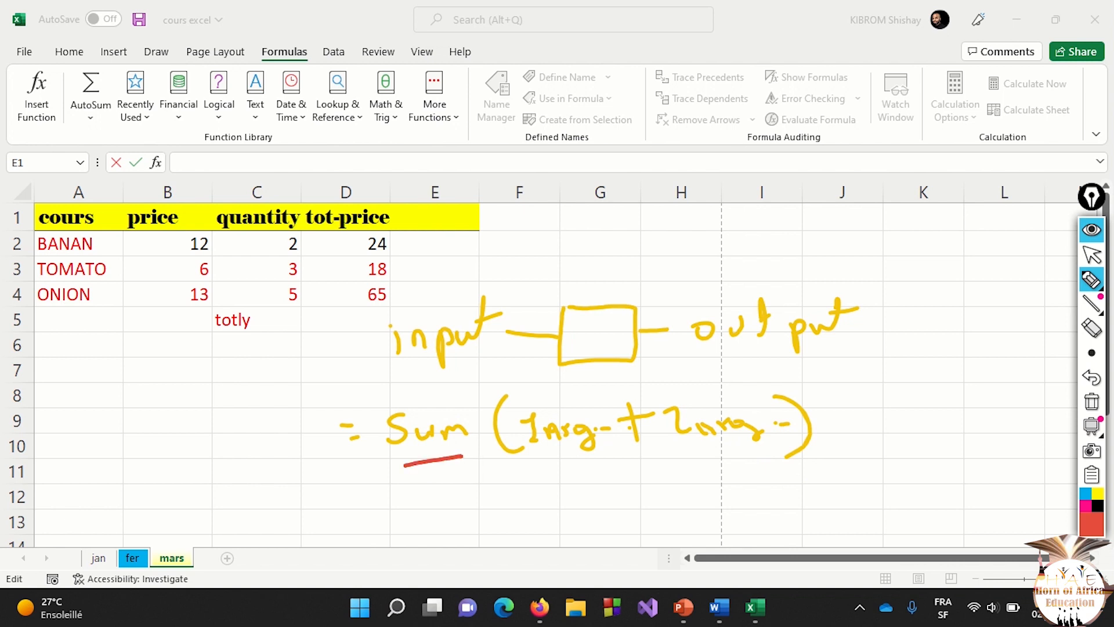
pyautogui.moveTo(386, 453)
pyautogui.mouseDown()
pyautogui.moveTo(473, 461)
pyautogui.moveTo(480, 446)
pyautogui.moveTo(596, 488)
pyautogui.moveTo(755, 488)
pyautogui.moveTo(778, 473)
pyautogui.mouseUp()
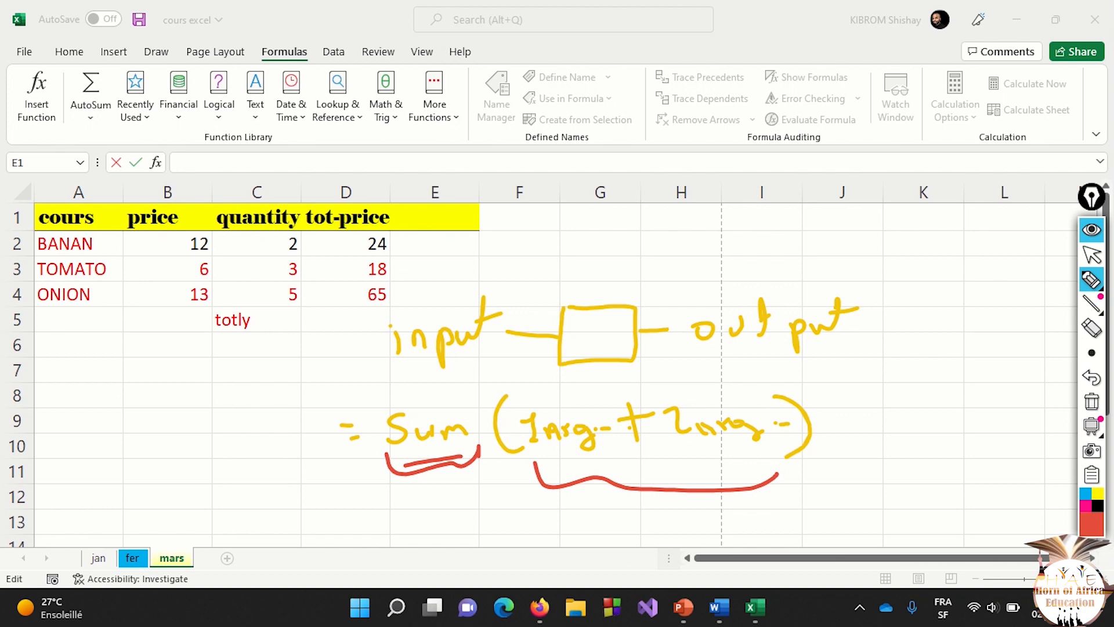
# Write the values 2 and 4 above "input" and the arguments, underline "input", and draw an arrow down from the box.
pyautogui.moveTo(401, 295)
pyautogui.mouseDown()
pyautogui.moveTo(413, 309)
pyautogui.moveTo(486, 281)
pyautogui.mouseUp()
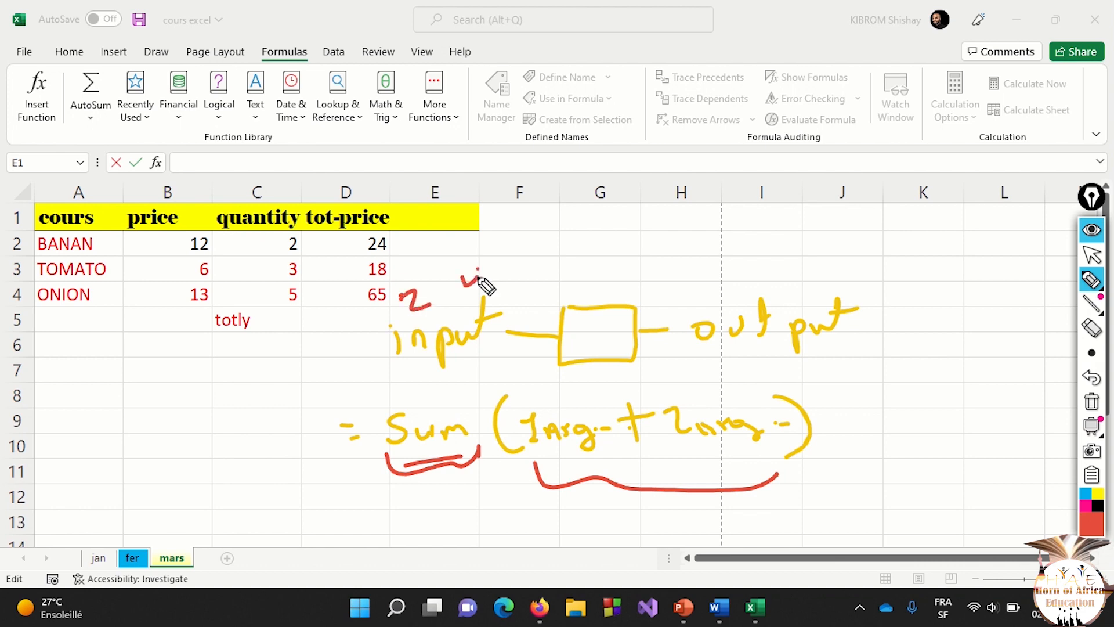
pyautogui.moveTo(548, 393); pyautogui.dragTo(567, 402)
pyautogui.moveTo(717, 388)
pyautogui.mouseDown()
pyautogui.moveTo(735, 387)
pyautogui.moveTo(742, 406)
pyautogui.mouseUp()
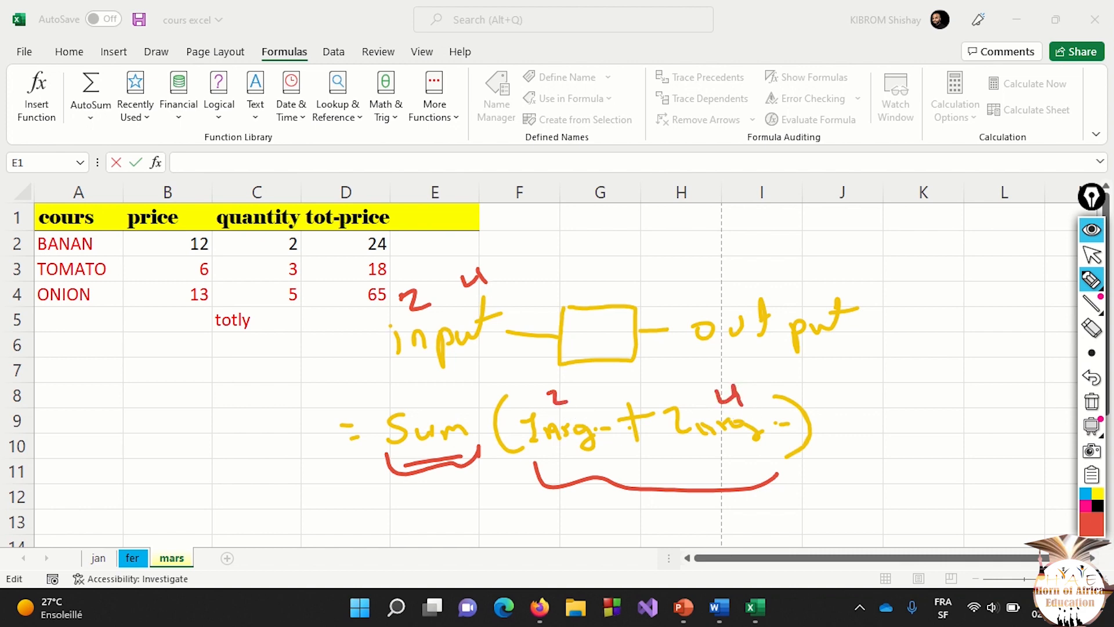
pyautogui.moveTo(397, 367); pyautogui.dragTo(488, 356)
pyautogui.moveTo(593, 361); pyautogui.dragTo(595, 377)
pyautogui.moveTo(587, 376); pyautogui.dragTo(606, 374)
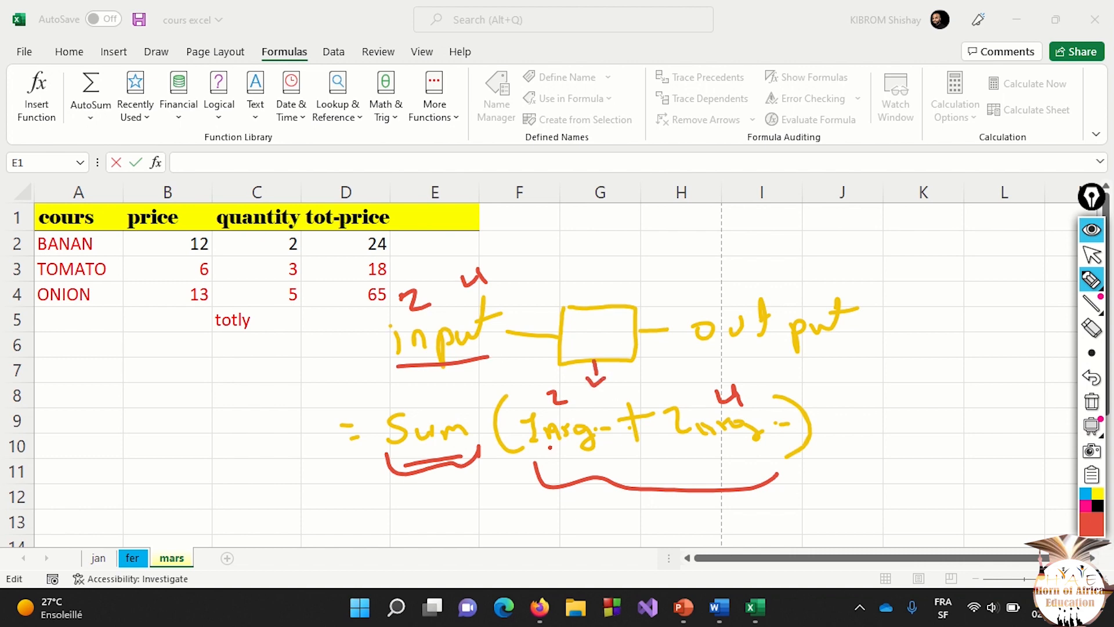
# Annotate the process box with "pro" and "2+4", write 6 above "output", and add arrowheads to the connecting lines.
pyautogui.moveTo(780, 257); pyautogui.dragTo(777, 275)
pyautogui.moveTo(434, 378); pyautogui.dragTo(445, 377)
pyautogui.moveTo(583, 234)
pyautogui.mouseDown()
pyautogui.moveTo(584, 267)
pyautogui.moveTo(598, 243)
pyautogui.moveTo(628, 233)
pyautogui.mouseUp()
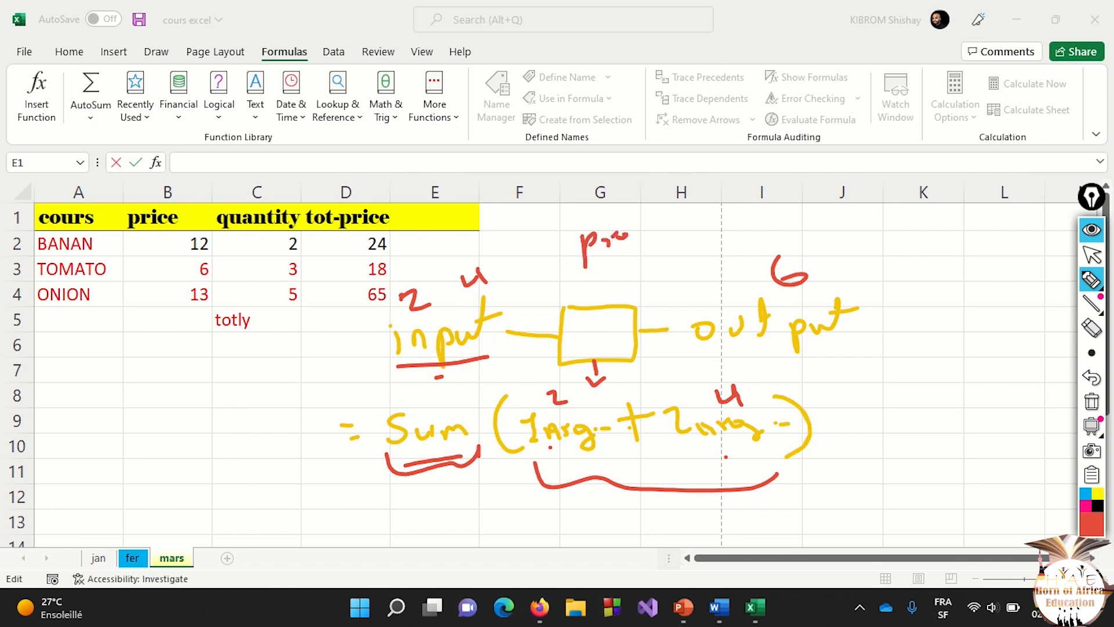
pyautogui.moveTo(564, 281)
pyautogui.mouseDown()
pyautogui.moveTo(593, 295)
pyautogui.moveTo(600, 285)
pyautogui.mouseUp()
pyautogui.moveTo(606, 277); pyautogui.dragTo(680, 346)
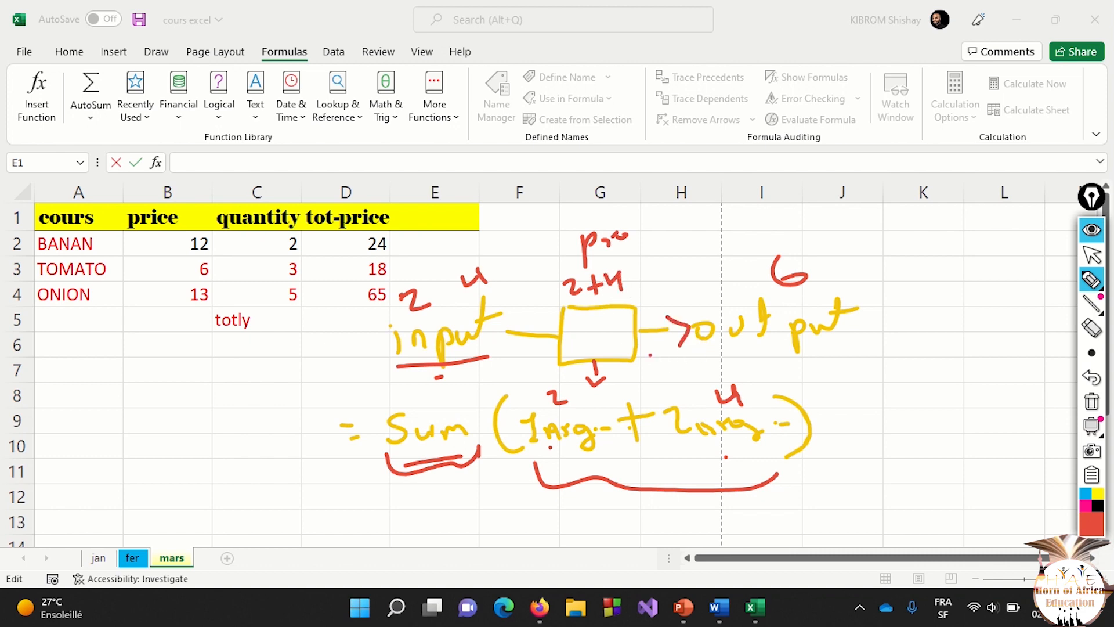
pyautogui.moveTo(504, 327); pyautogui.dragTo(513, 342)
# Clear all pen drawings from the screen and return to the normal pointer.
pyautogui.click(1092, 401)
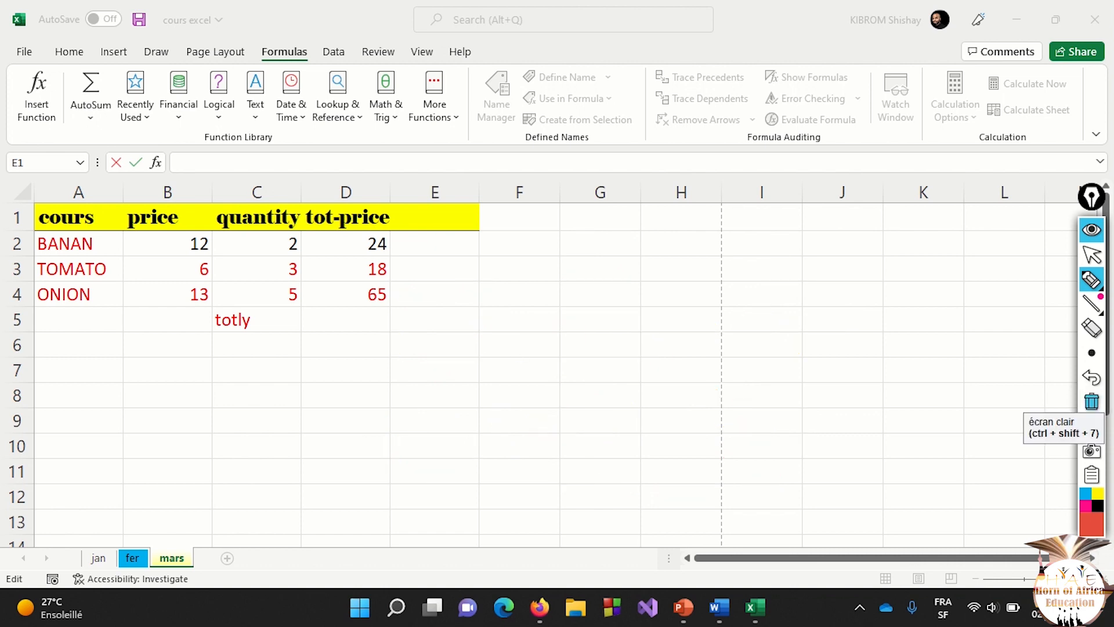
pyautogui.click(1092, 254)
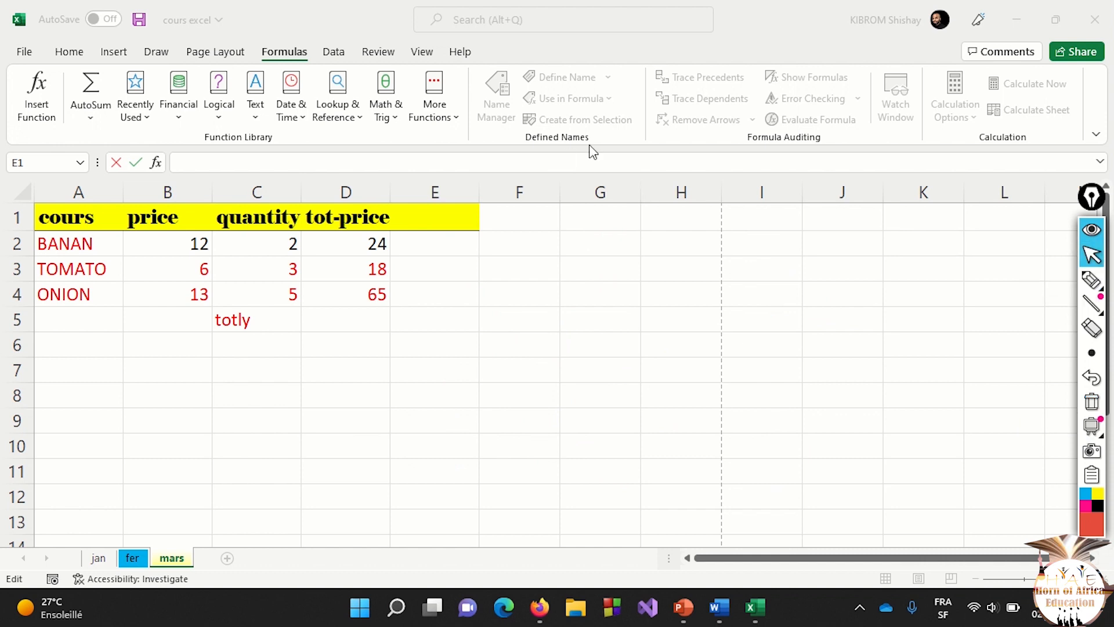
# Browse the function library's recently used, financial, logical, text, date and time, and math and trig categories.
pyautogui.click(73, 52)
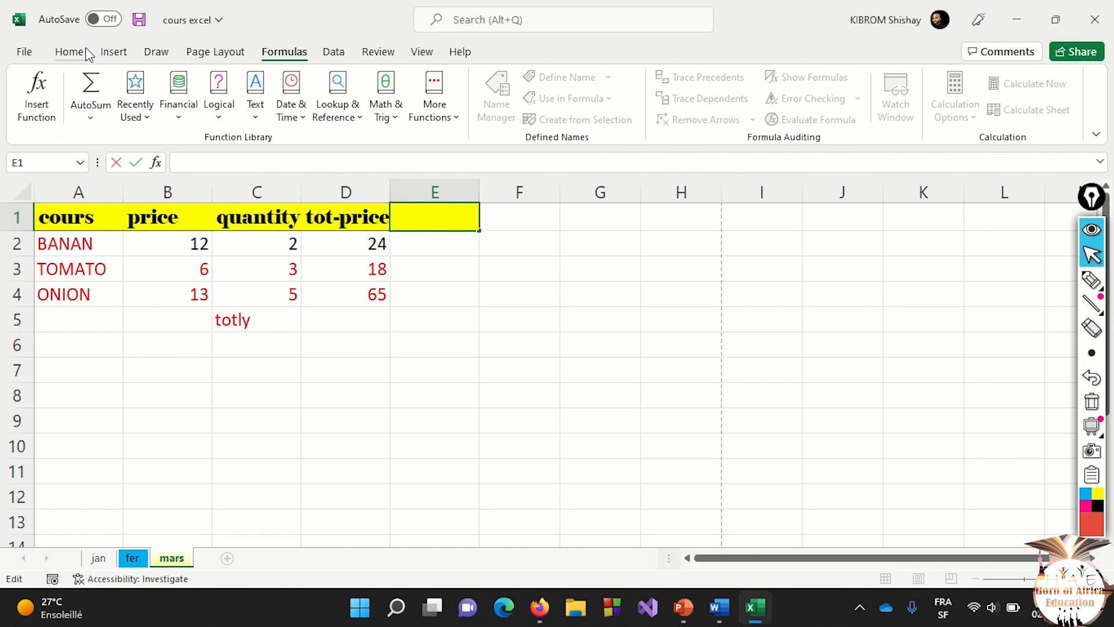
pyautogui.click(73, 54)
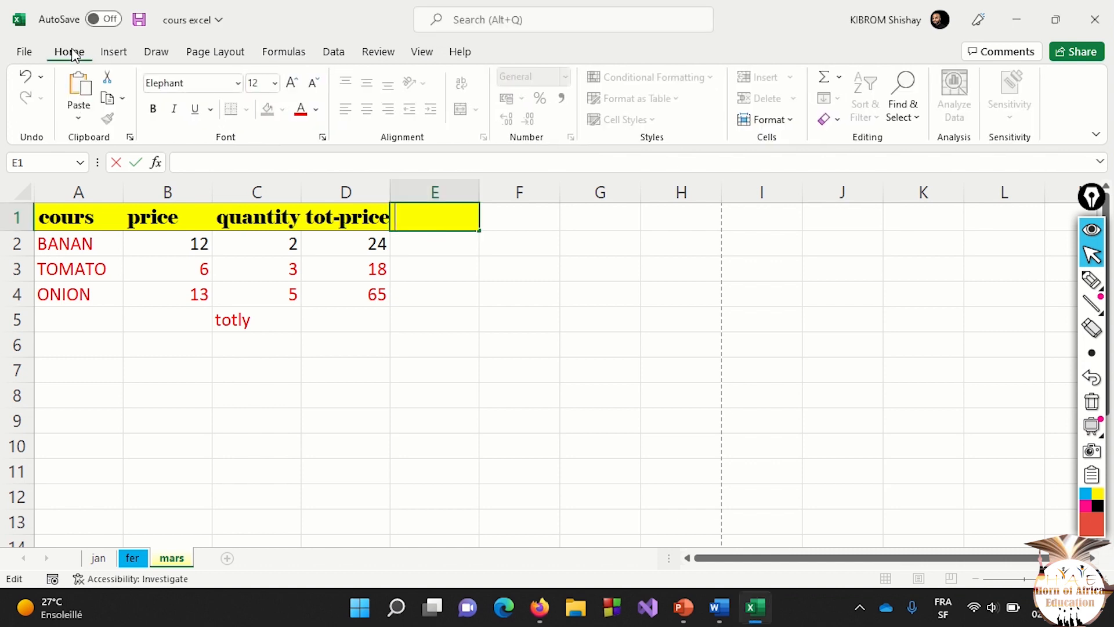
pyautogui.click(284, 53)
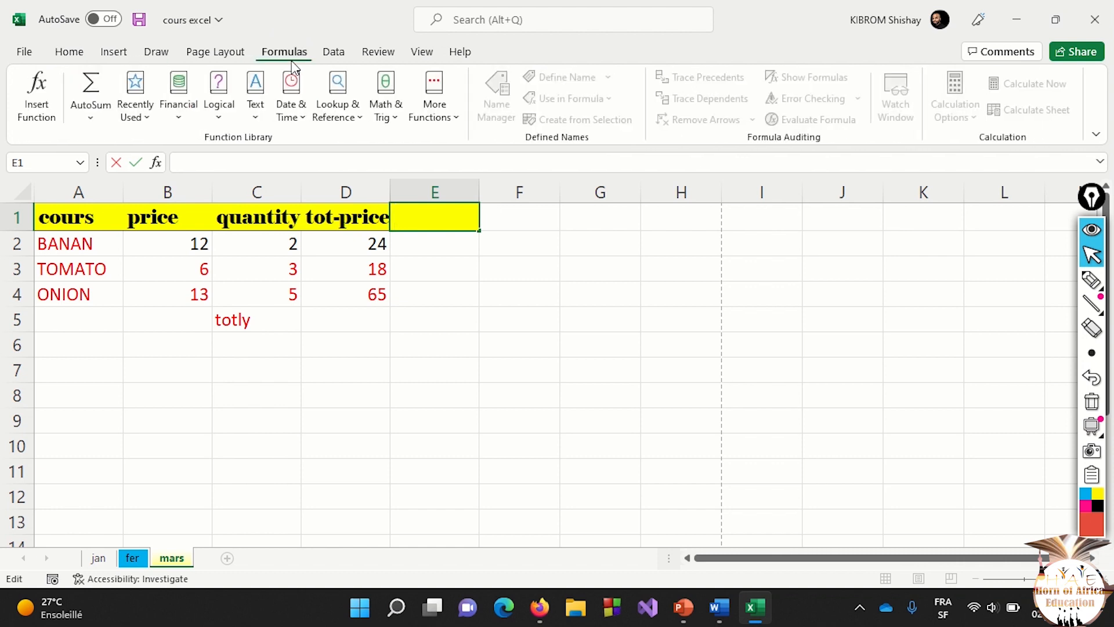
pyautogui.click(146, 119)
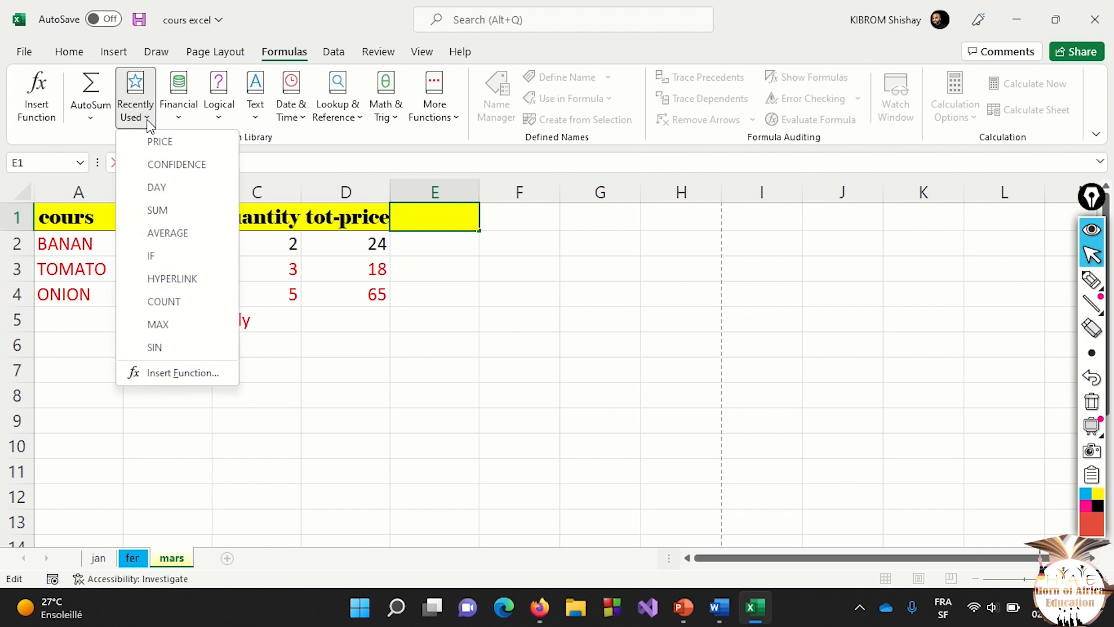
pyautogui.click(180, 119)
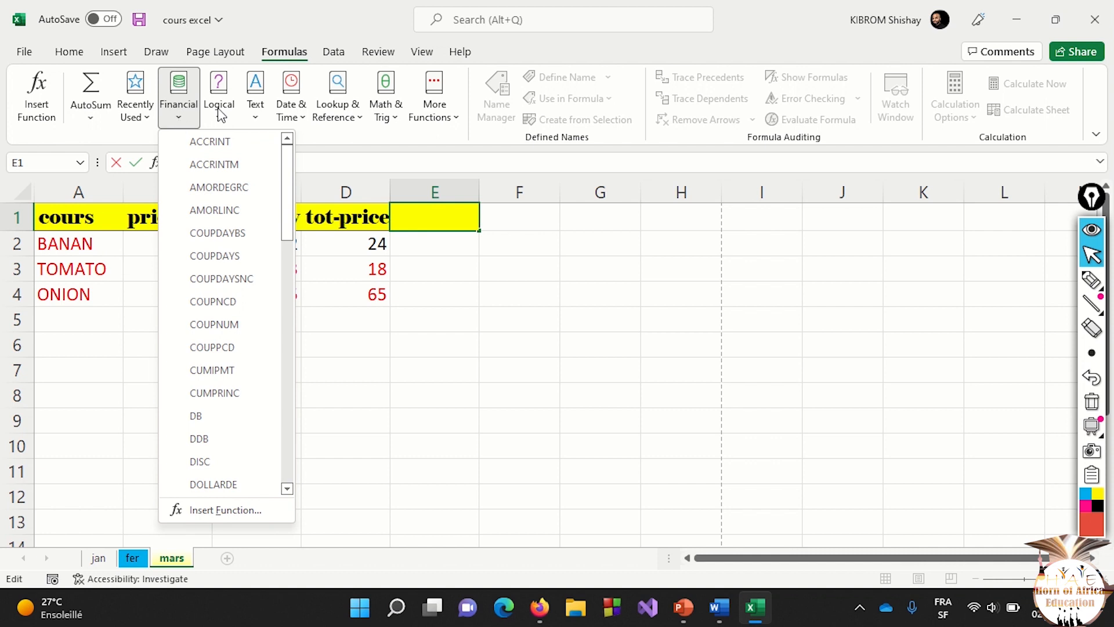
pyautogui.click(222, 121)
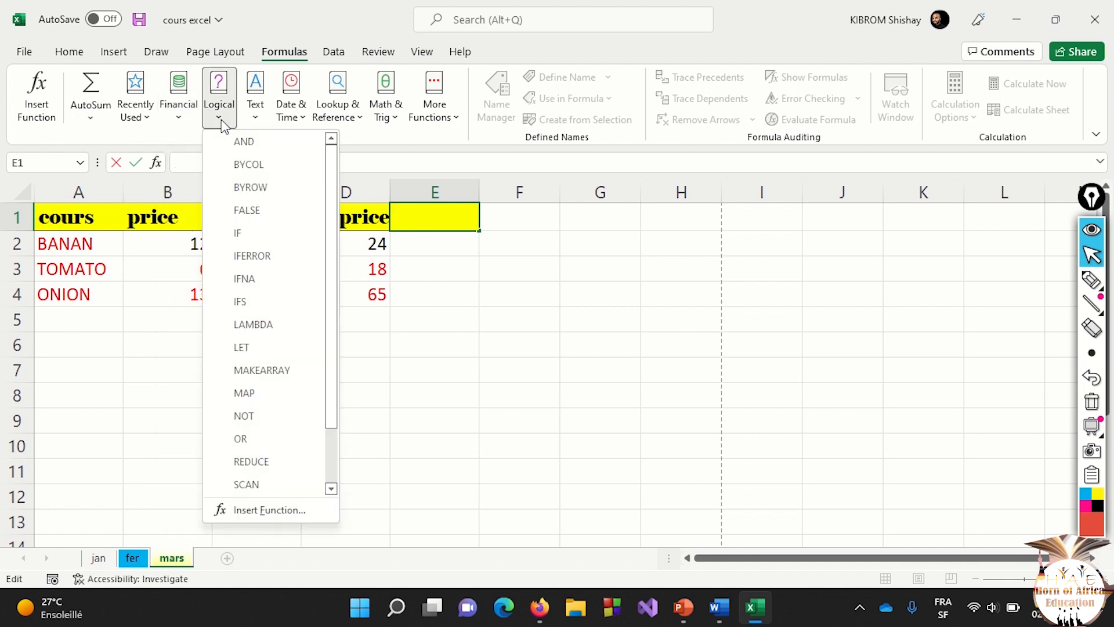
pyautogui.click(257, 119)
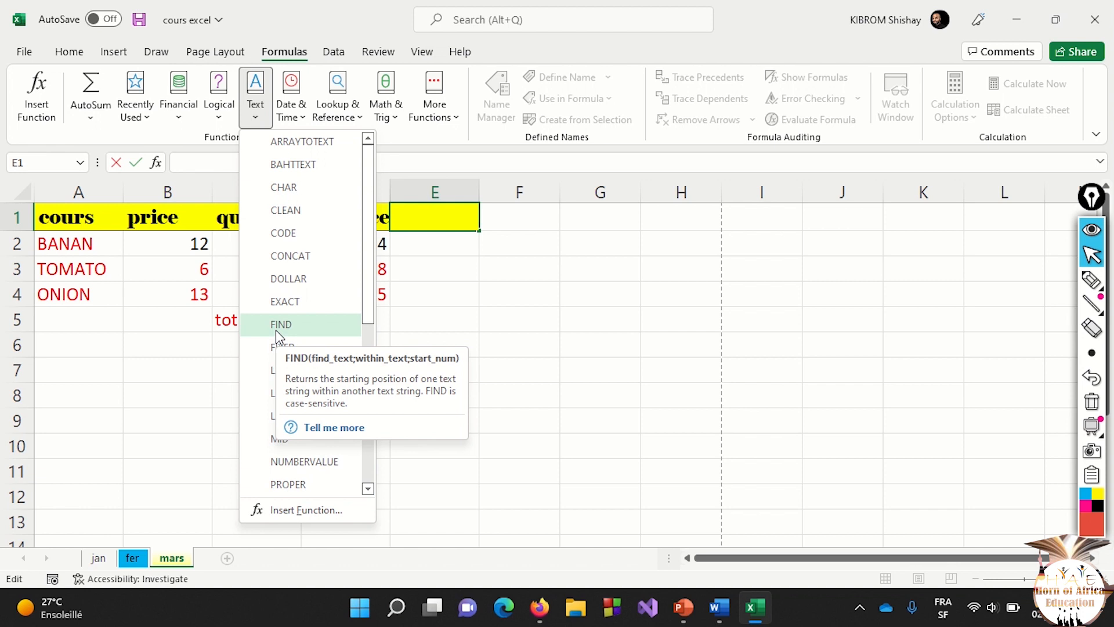
pyautogui.click(302, 119)
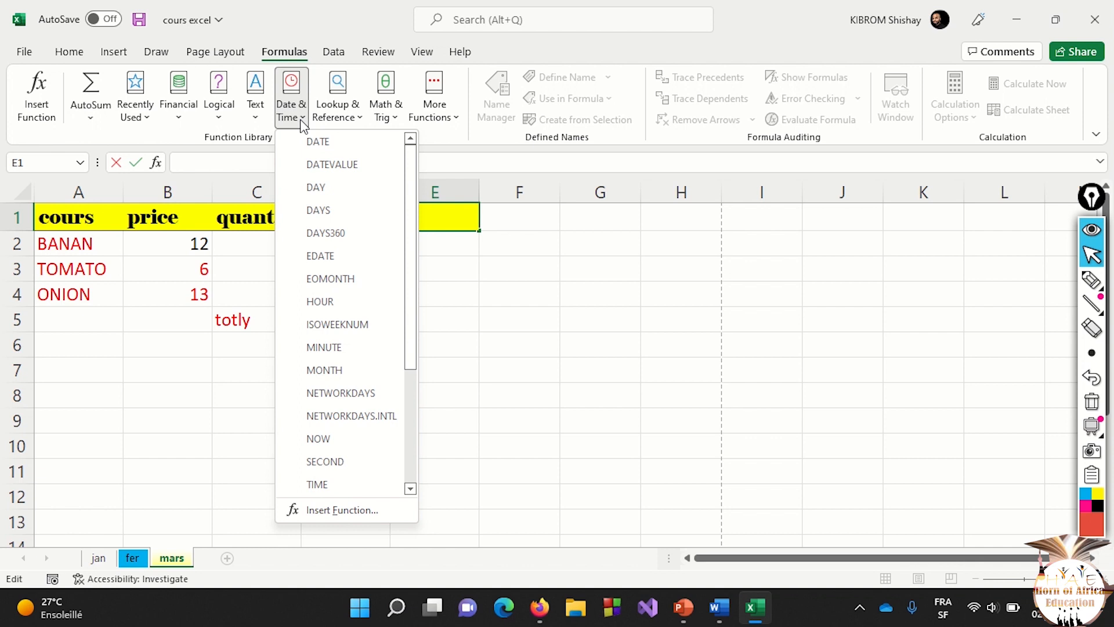
pyautogui.click(398, 119)
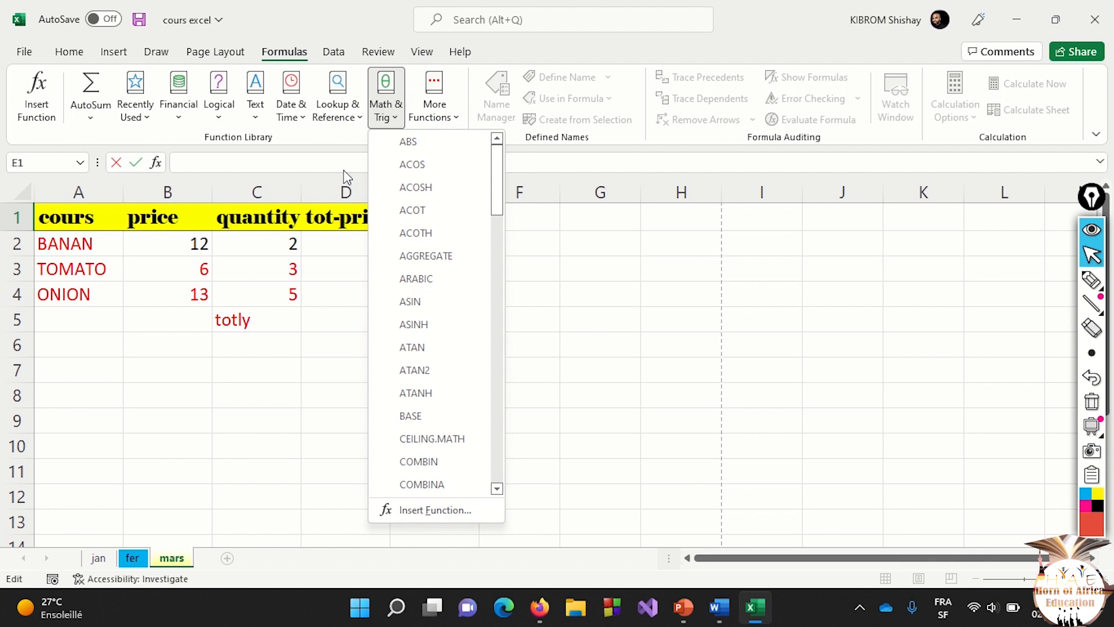
pyautogui.press('Escape')
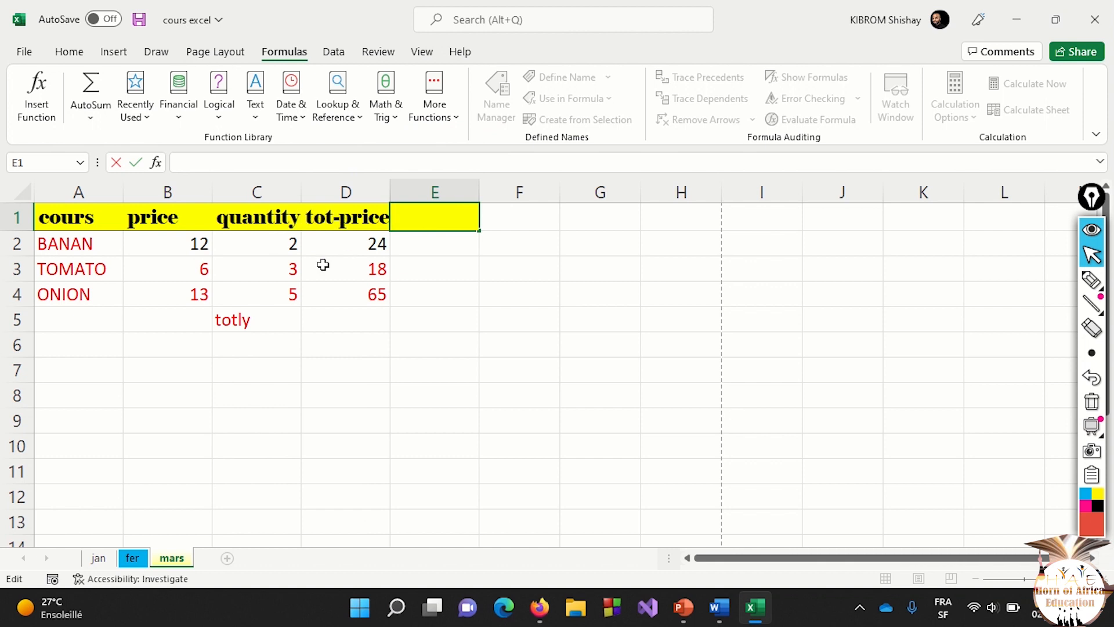
# Enter the header "each pro" in cell E1 and widen column E slightly.
pyautogui.click(178, 246)
pyautogui.click(273, 244)
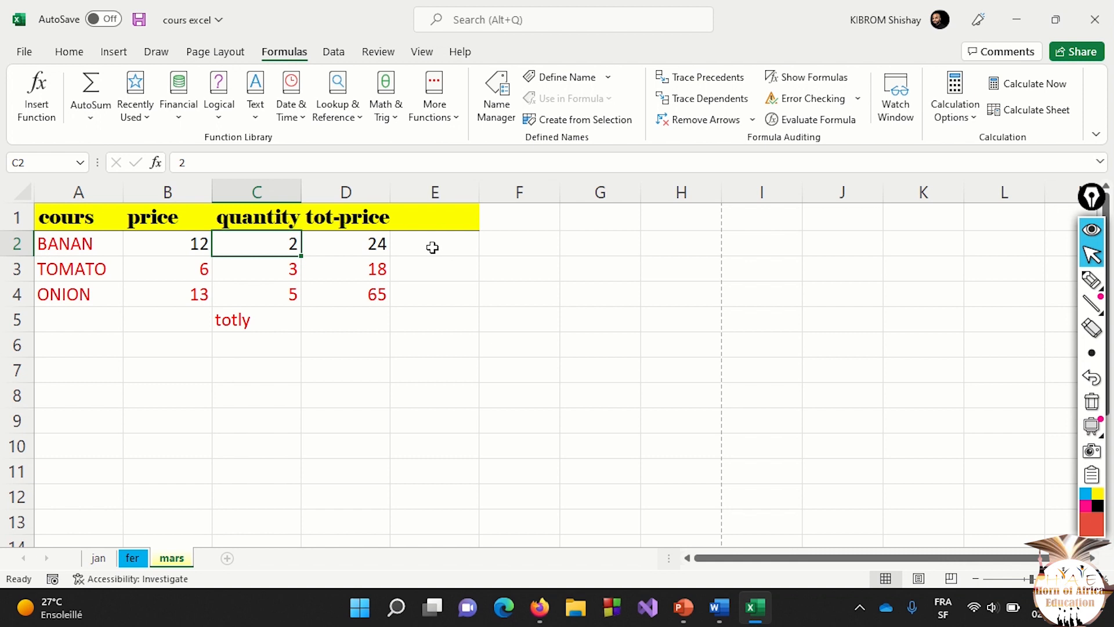
pyautogui.click(437, 221)
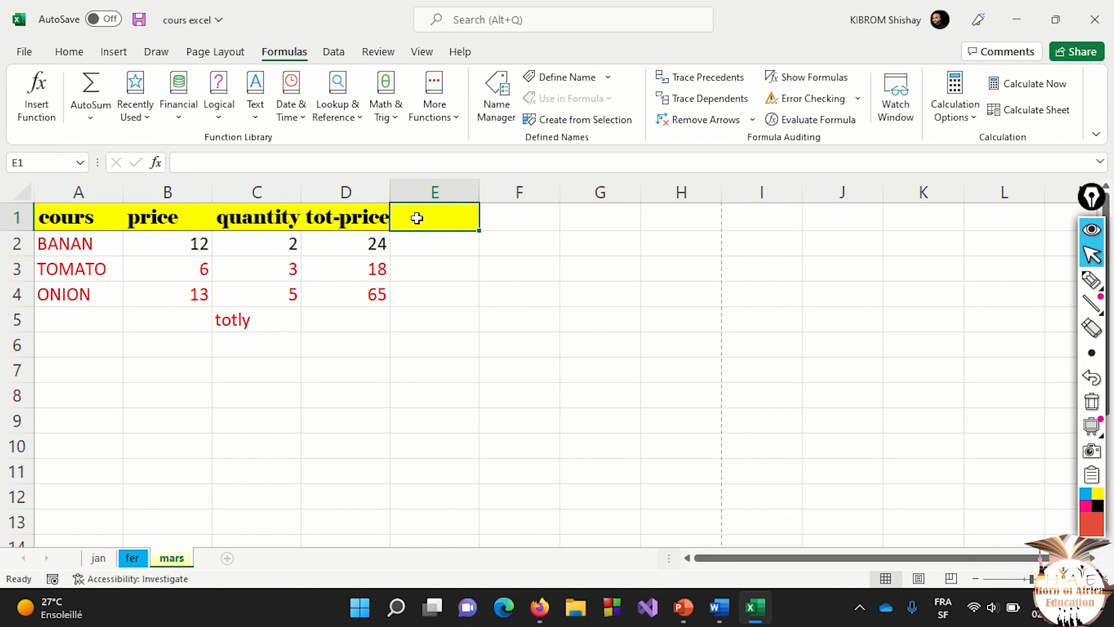
pyautogui.write('p')
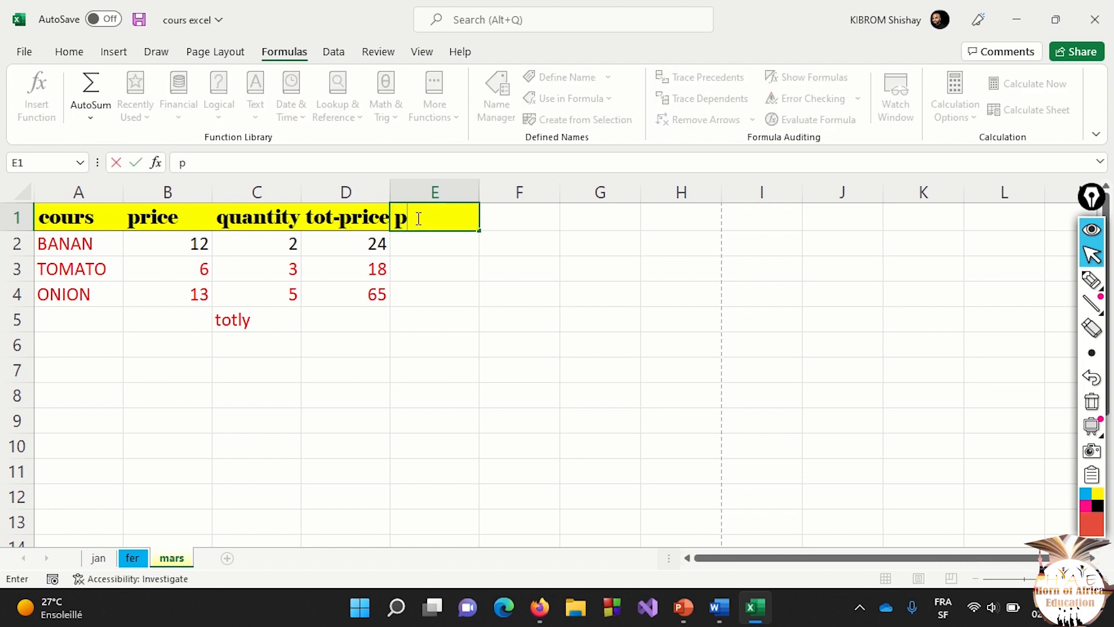
pyautogui.write('rice')
pyautogui.press('BackSpace')
pyautogui.press('BackSpace')
pyautogui.press('BackSpace')
pyautogui.press('BackSpace')
pyautogui.press('BackSpace')
pyautogui.write('each pro')
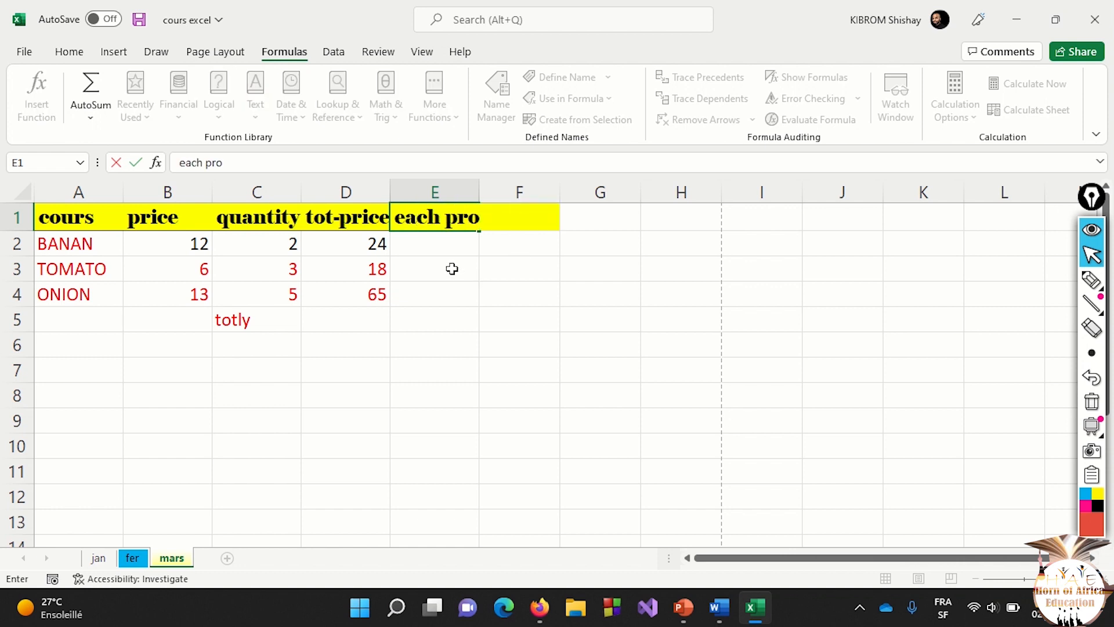
pyautogui.press('F2')
pyautogui.click(443, 249)
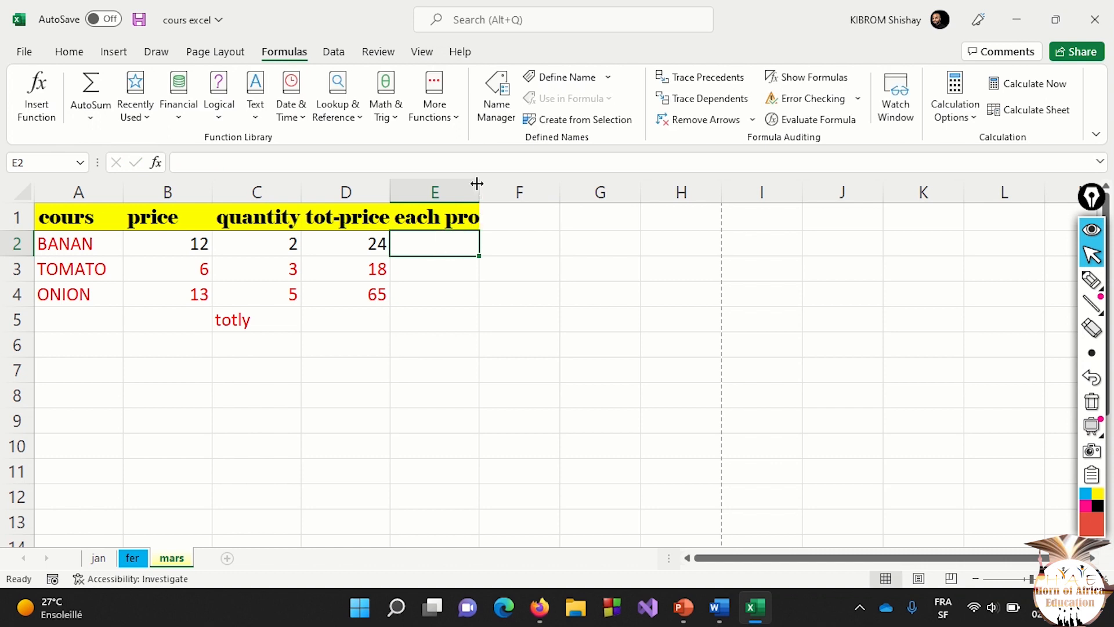
pyautogui.moveTo(479, 188); pyautogui.dragTo(505, 187)
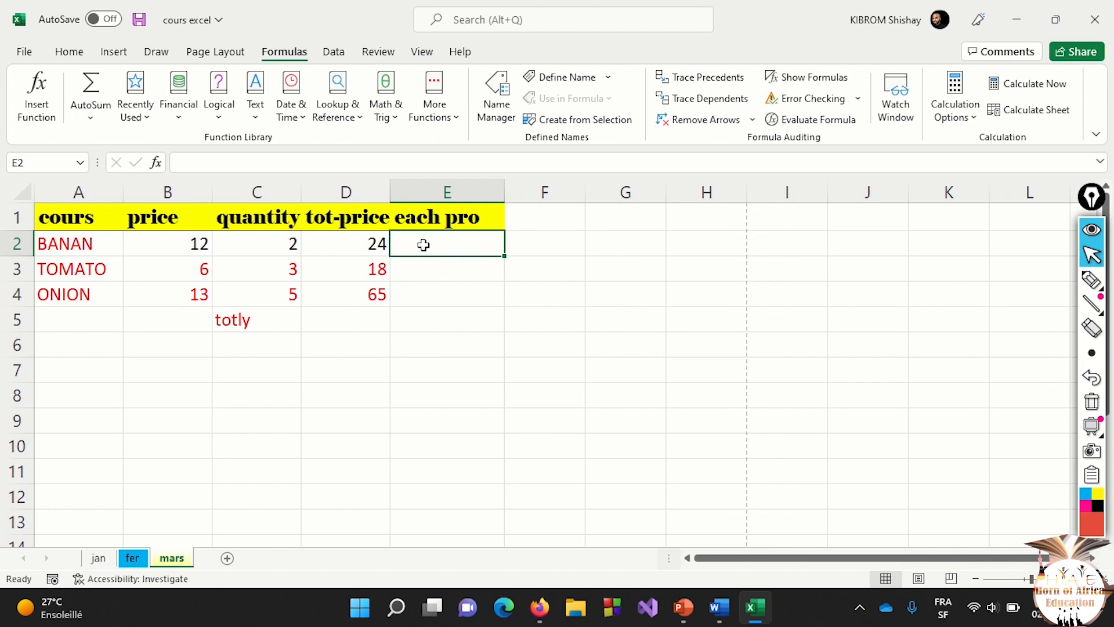
pyautogui.moveTo(424, 245)
pyautogui.mouseDown()
pyautogui.moveTo(420, 263)
pyautogui.moveTo(421, 242)
pyautogui.mouseUp()
pyautogui.click(94, 123)
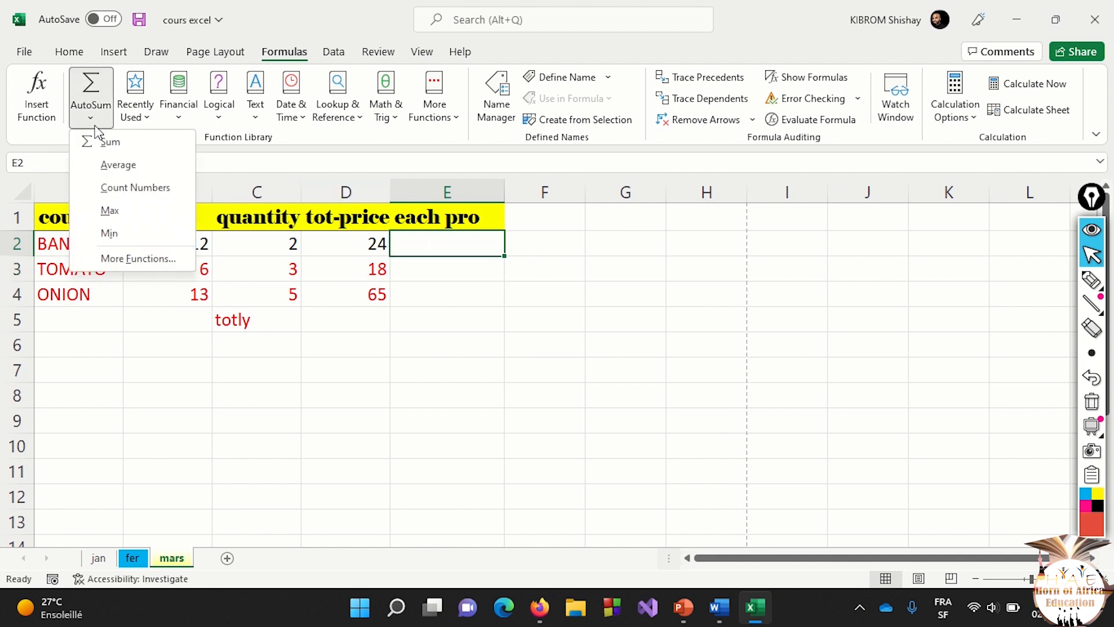
pyautogui.click(130, 149)
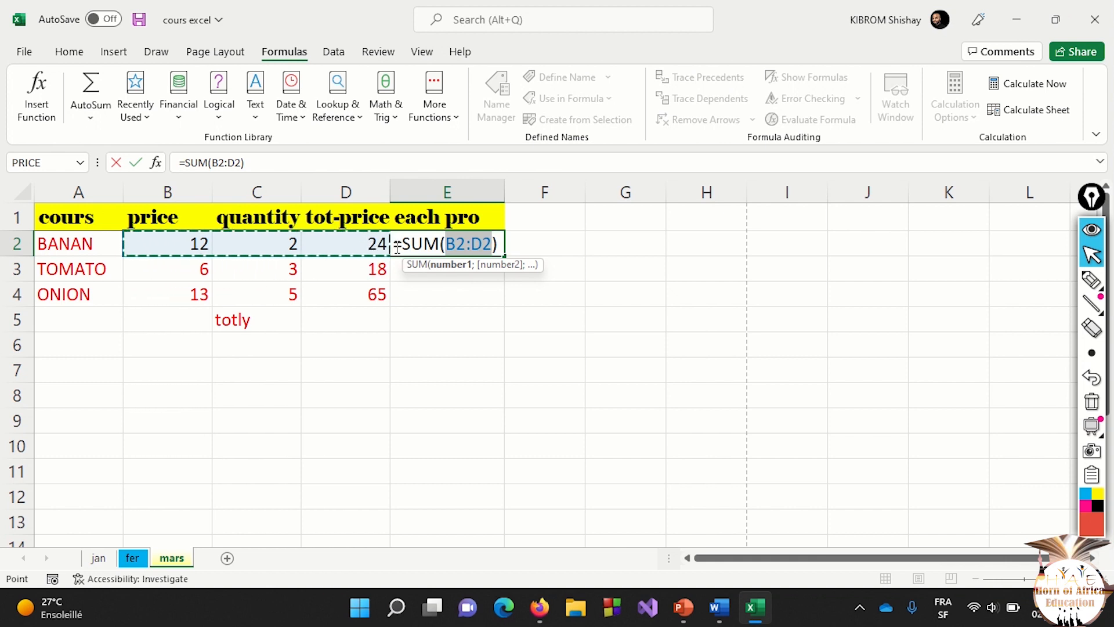
pyautogui.press('BackSpace')
pyautogui.press('BackSpace')
pyautogui.press('BackSpace')
pyautogui.press('BackSpace')
pyautogui.press('BackSpace')
pyautogui.press('BackSpace')
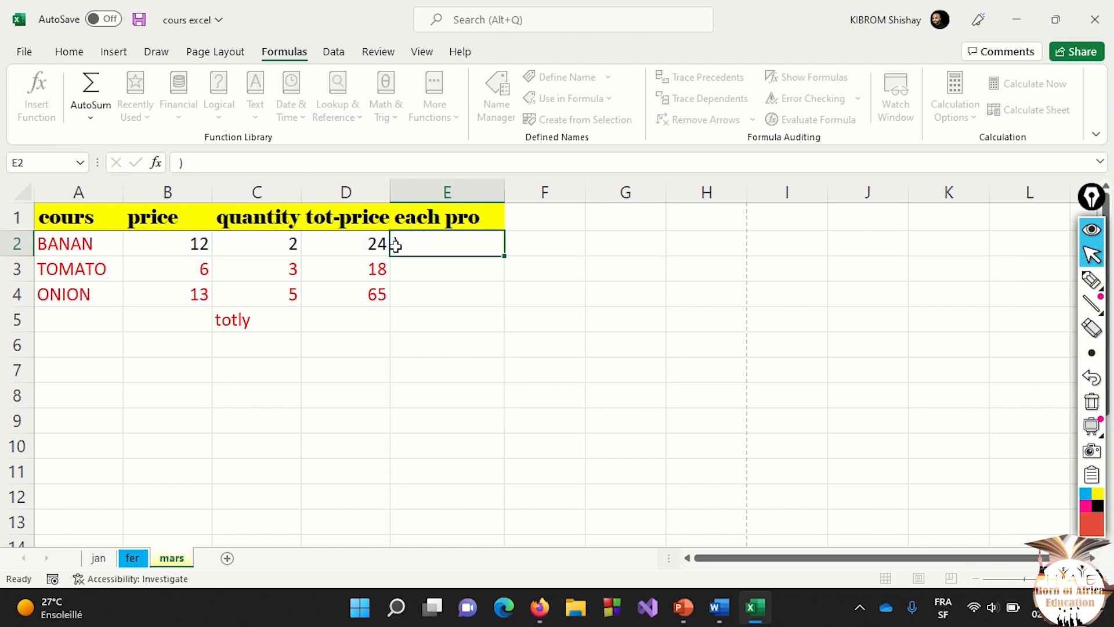
pyautogui.press('Tab')
pyautogui.click(336, 320)
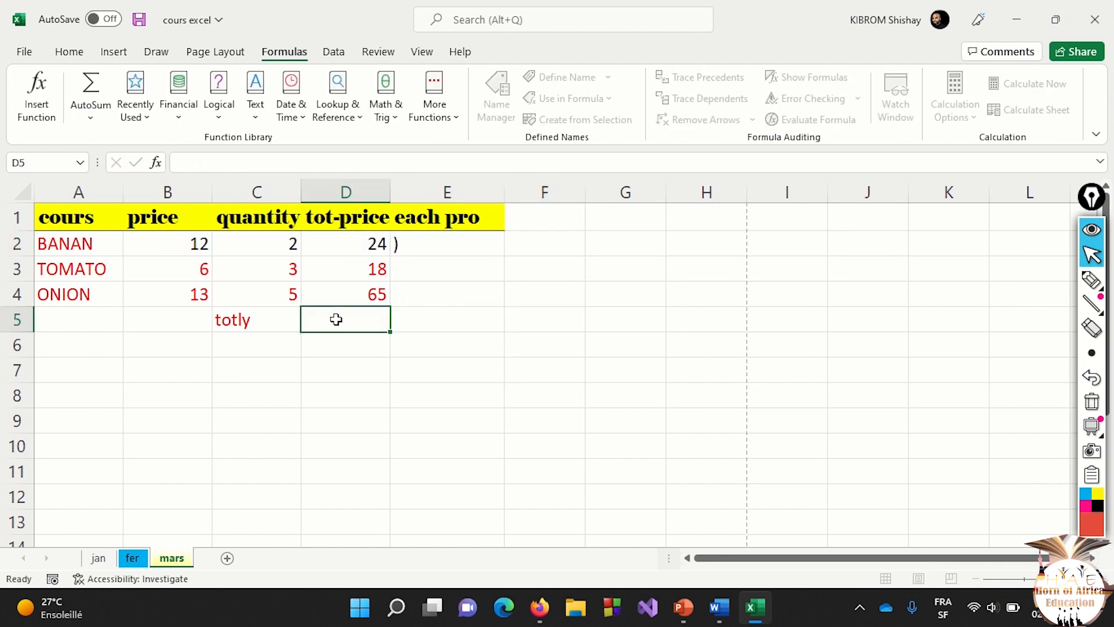
pyautogui.click(412, 238)
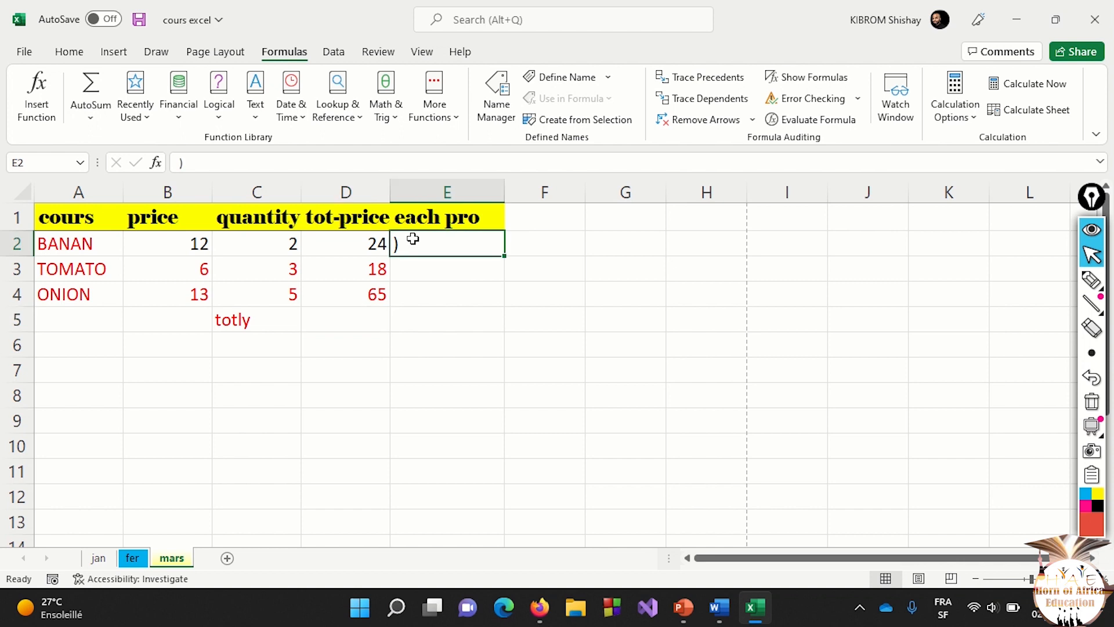
pyautogui.press('BackSpace')
# Total the tot-price values in cell D5 with the AutoSum Sum function over D2:D4.
pyautogui.click(297, 323)
pyautogui.click(324, 331)
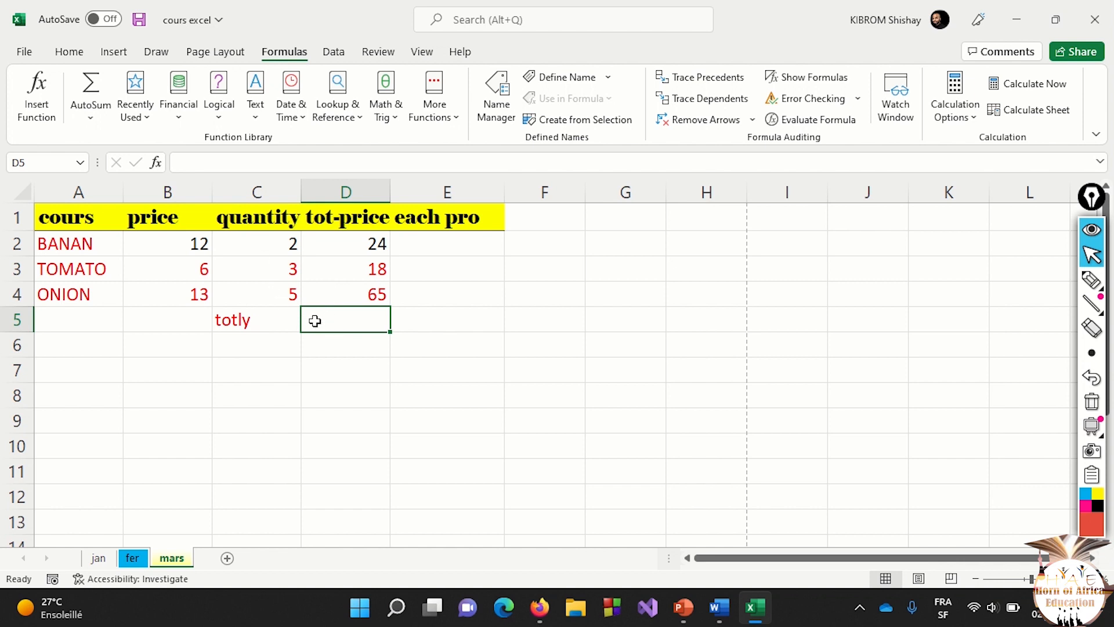
pyautogui.click(91, 117)
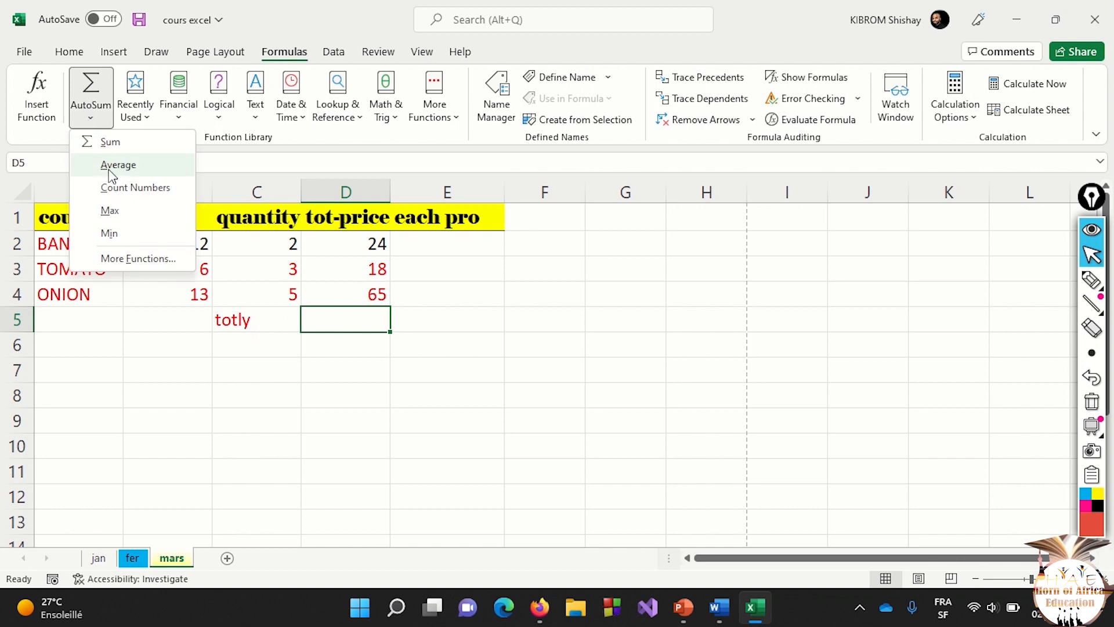
pyautogui.click(113, 152)
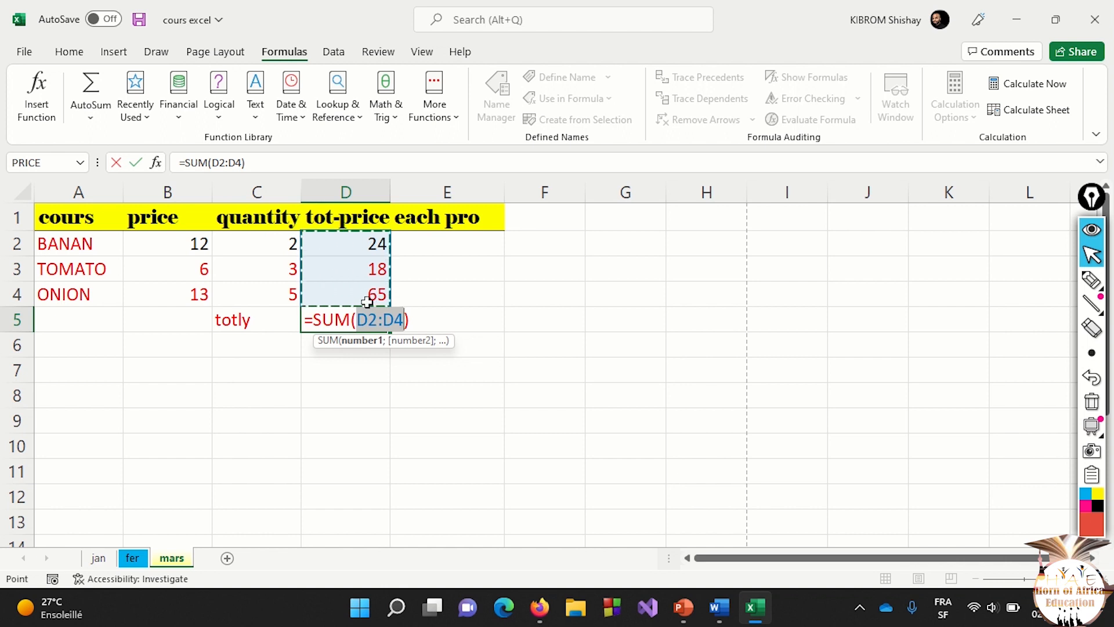
pyautogui.press('Return')
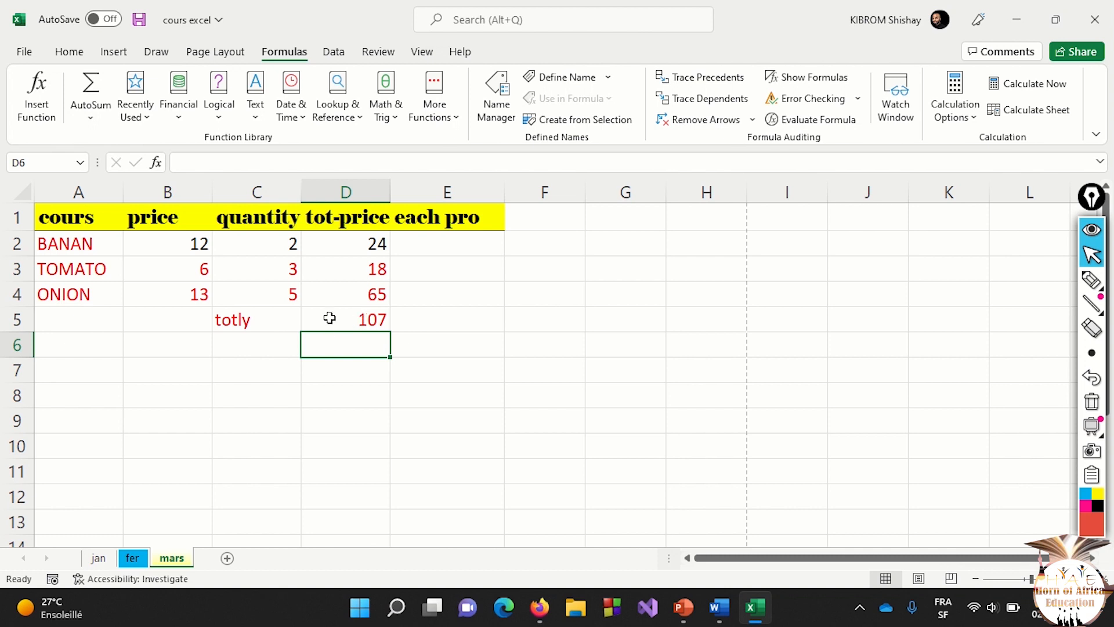
# Replace the BANAN entry in cell A2 with "studant-1".
pyautogui.click(256, 344)
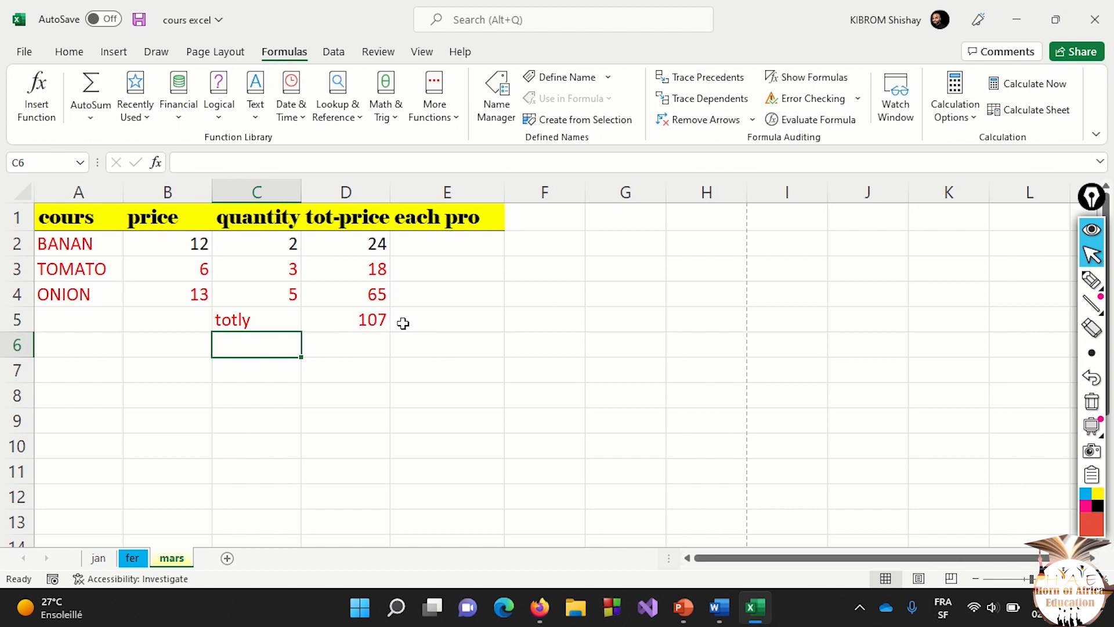
pyautogui.doubleClick(448, 223)
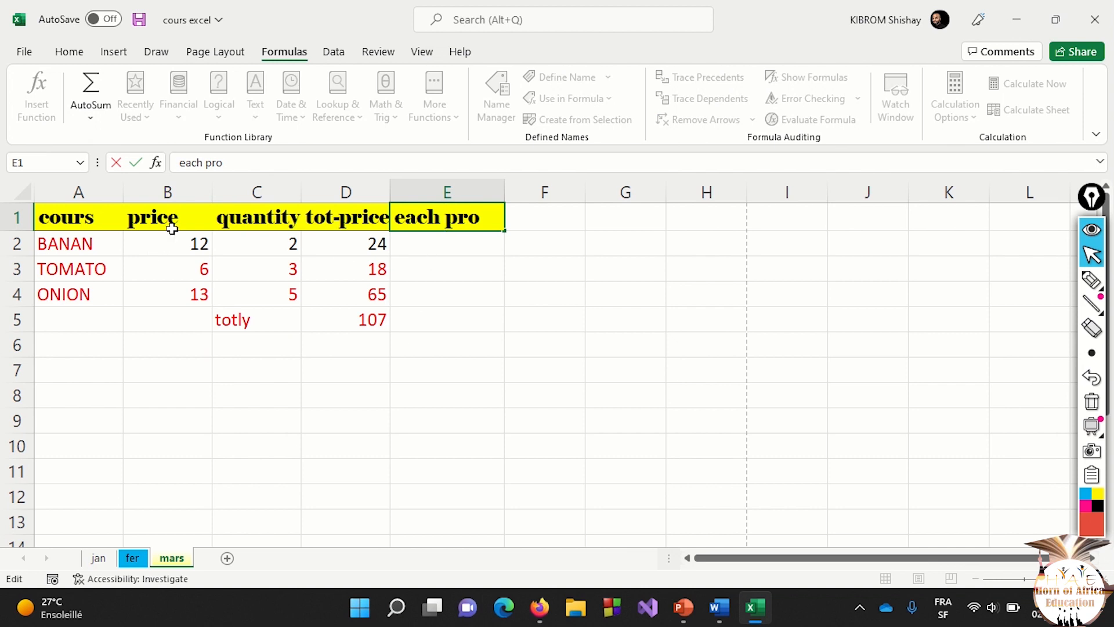
pyautogui.doubleClick(81, 244)
pyautogui.doubleClick(81, 242)
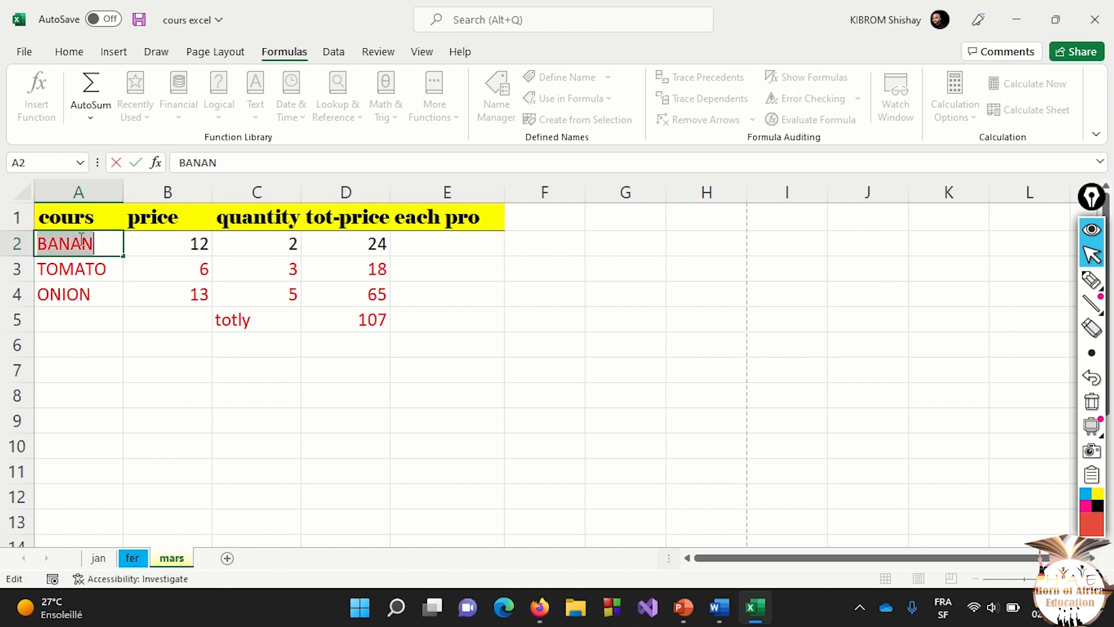
pyautogui.write('studant')
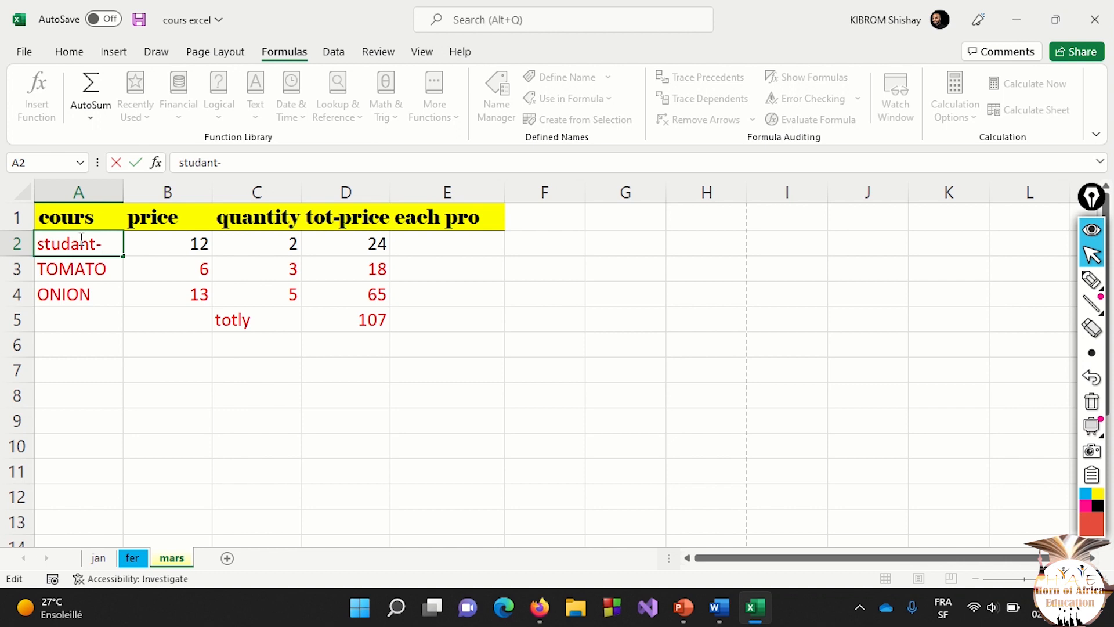
pyautogui.write('-1')
# Copy the text of A2 over the TOMATO entry in cell A3 and change it to "studant-2".
pyautogui.hotkey('shift', 'Home')
pyautogui.hotkey('ctrl', 'c')
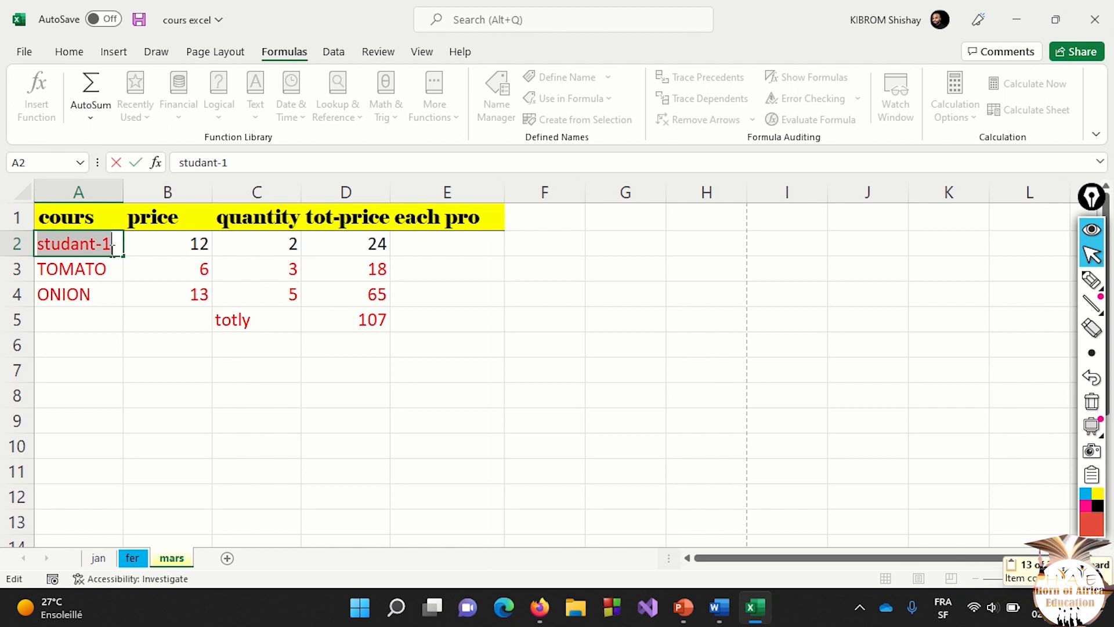
pyautogui.doubleClick(96, 270)
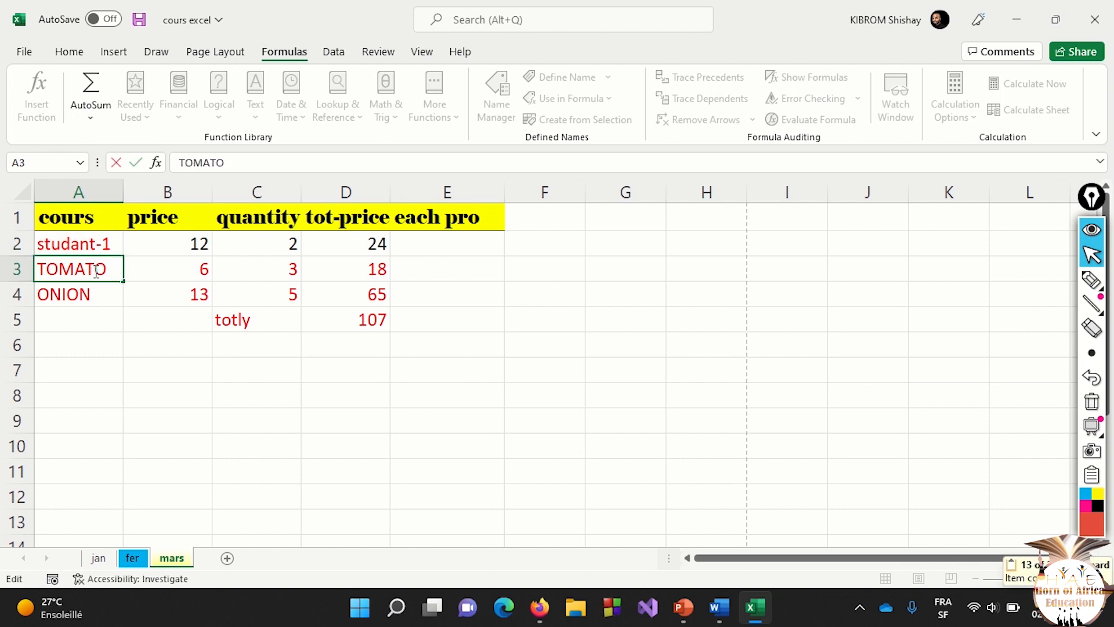
pyautogui.doubleClick(96, 270)
pyautogui.hotkey('ctrl', 'v')
pyautogui.press('BackSpace')
pyautogui.write('2')
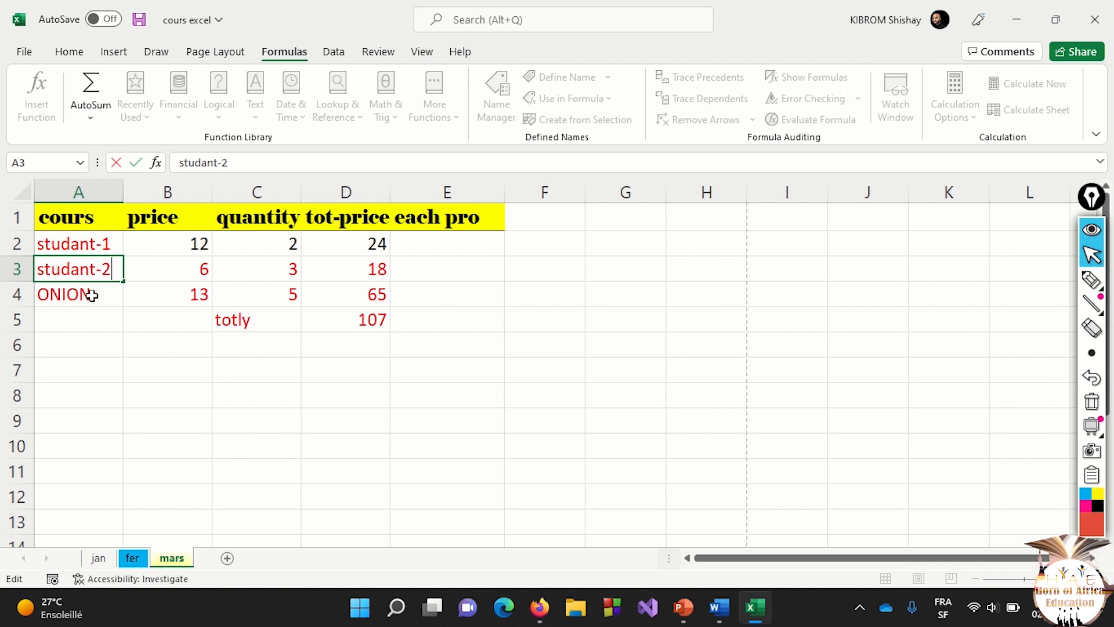
# Paste the copied label over the ONION entry in cell A4 and change it to "studant-3".
pyautogui.click(92, 296)
pyautogui.hotkey('ctrl', 'a')
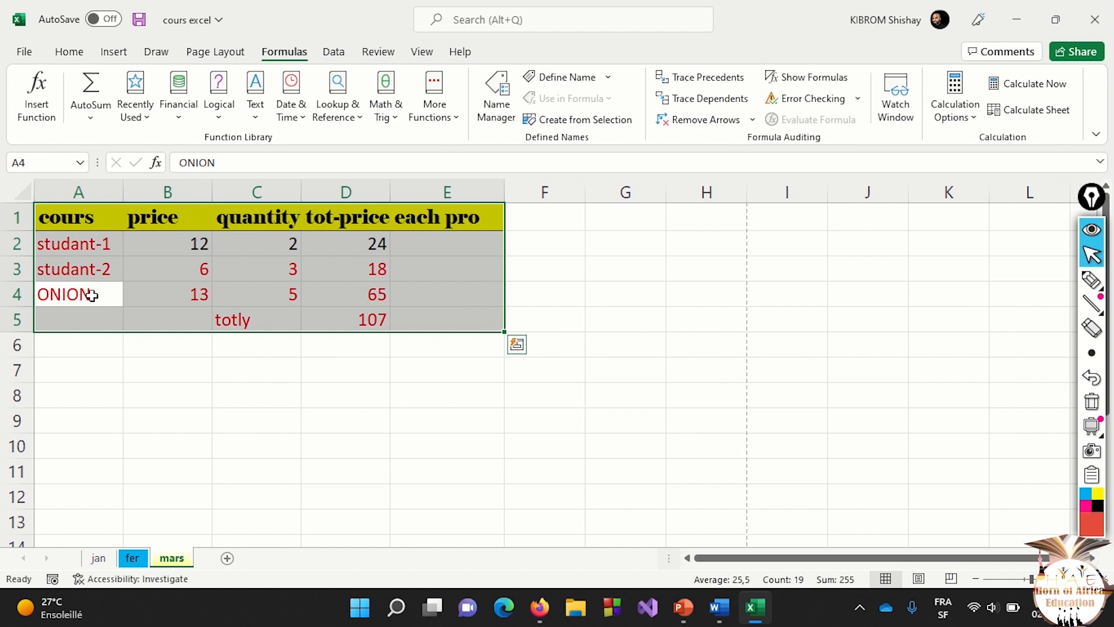
pyautogui.click(92, 296)
pyautogui.doubleClick(91, 296)
pyautogui.doubleClick(92, 296)
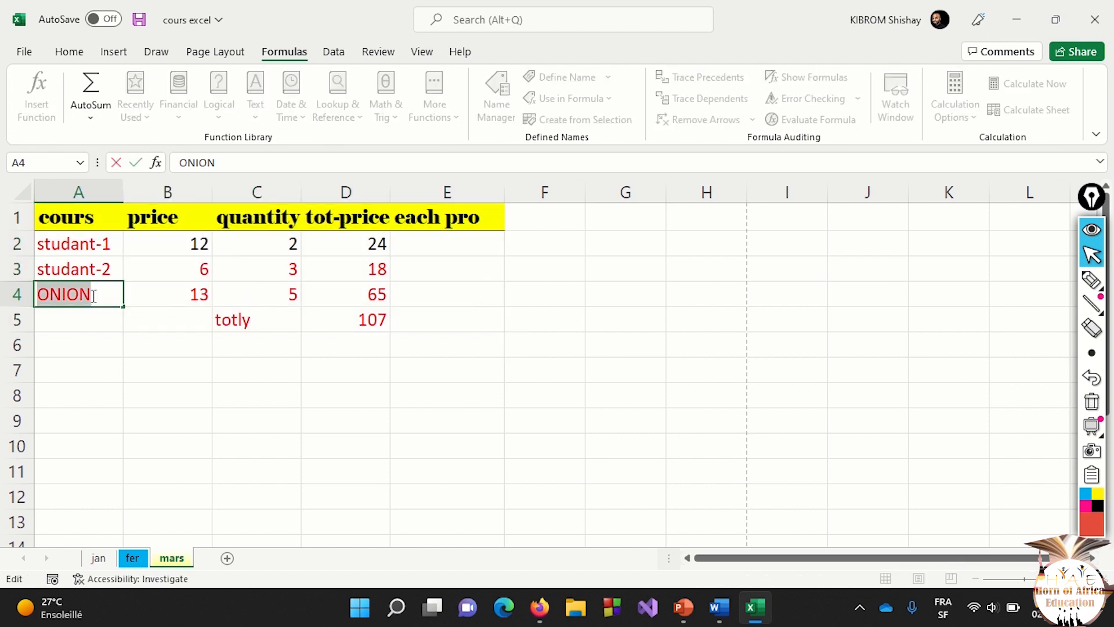
pyautogui.hotkey('ctrl', 'v')
pyautogui.press('BackSpace')
pyautogui.write('3')
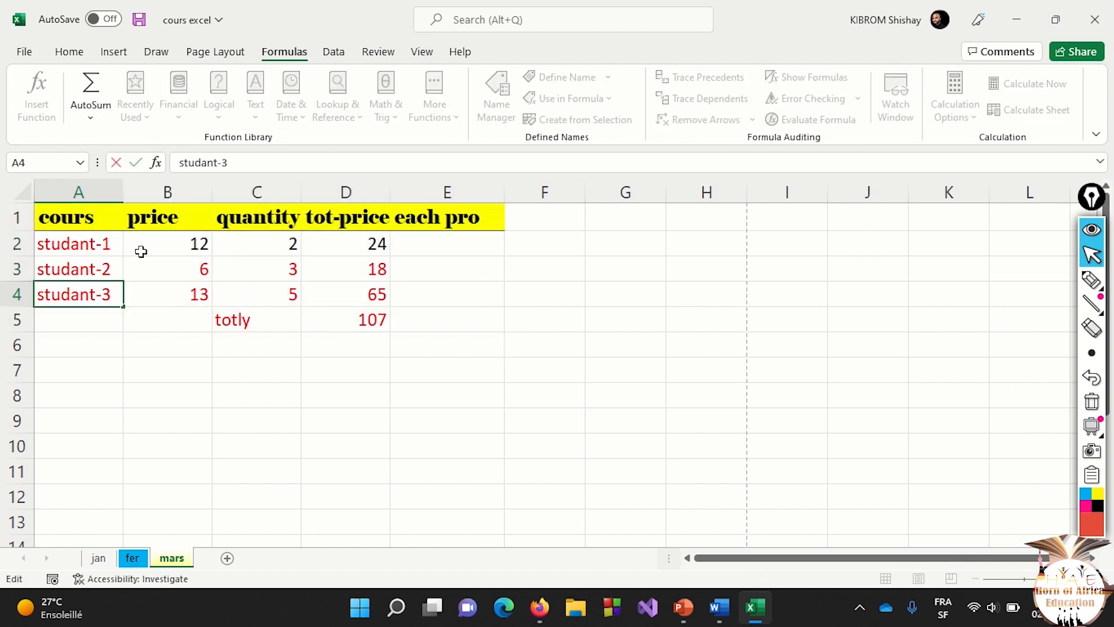
# Replace the price header in cell B1 with "math".
pyautogui.click(168, 215)
pyautogui.doubleClick(168, 215)
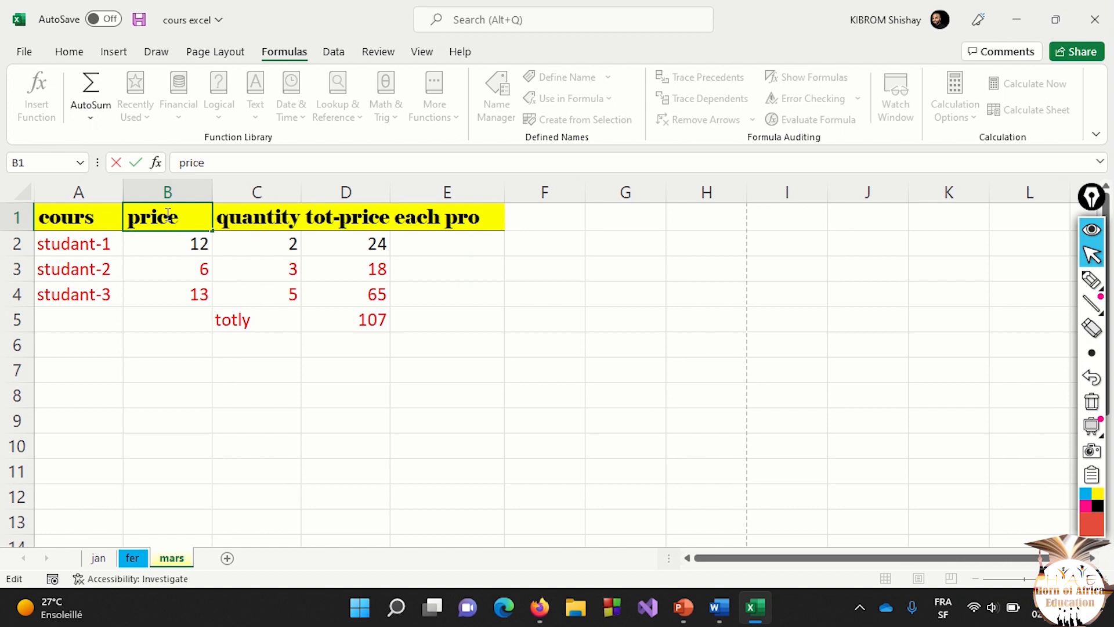
pyautogui.doubleClick(167, 214)
pyautogui.write('grad')
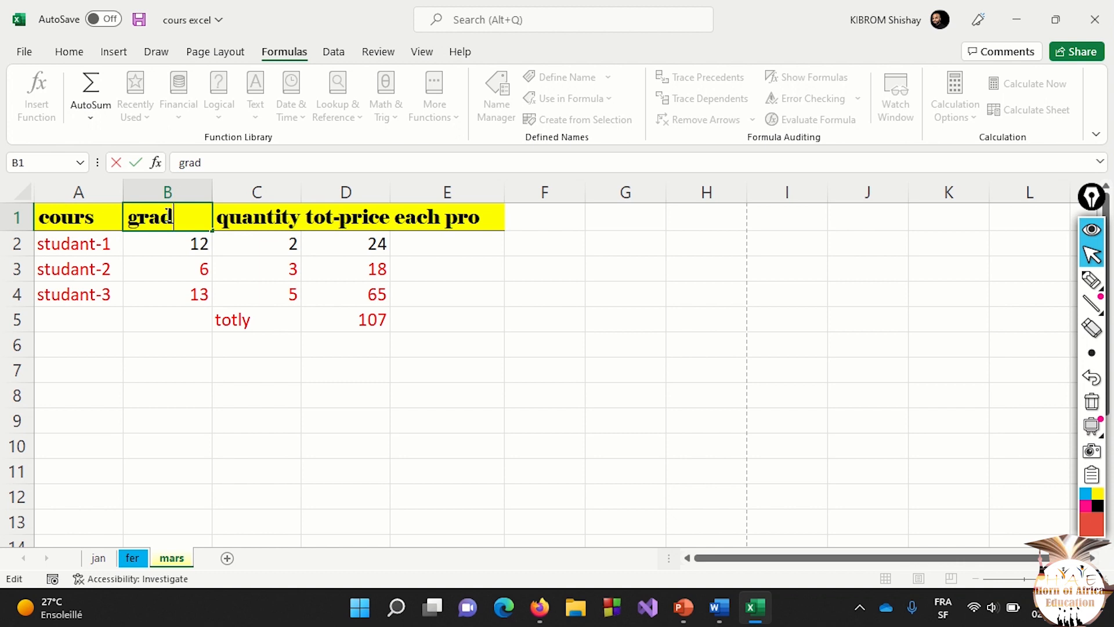
pyautogui.press('BackSpace')
pyautogui.press('BackSpace')
pyautogui.press('BackSpace')
pyautogui.press('BackSpace')
pyautogui.write('amth')
pyautogui.press('BackSpace')
pyautogui.press('BackSpace')
pyautogui.press('BackSpace')
pyautogui.press('BackSpace')
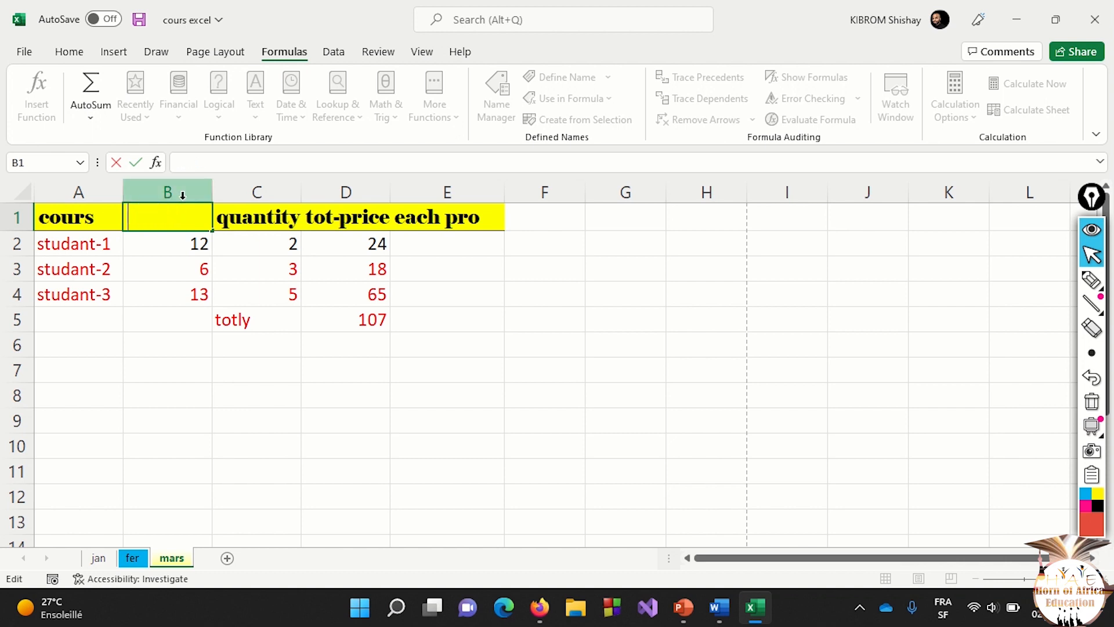
pyautogui.write(',a')
pyautogui.press('BackSpace')
pyautogui.press('BackSpace')
pyautogui.write('math')
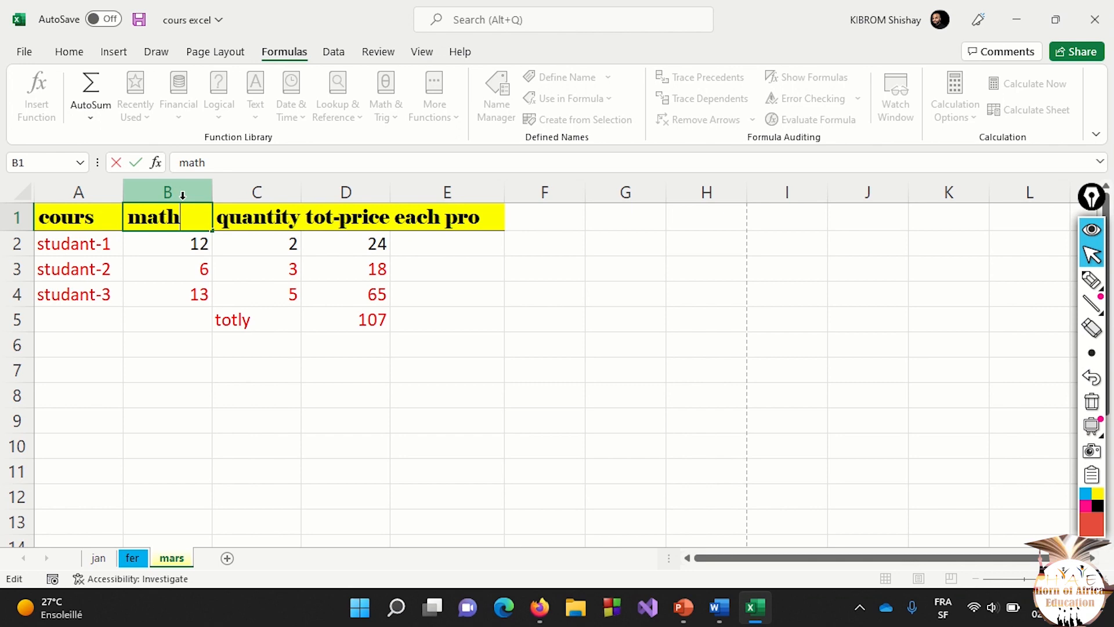
# Replace the cours header in cell A1 with "students".
pyautogui.doubleClick(85, 218)
pyautogui.doubleClick(85, 217)
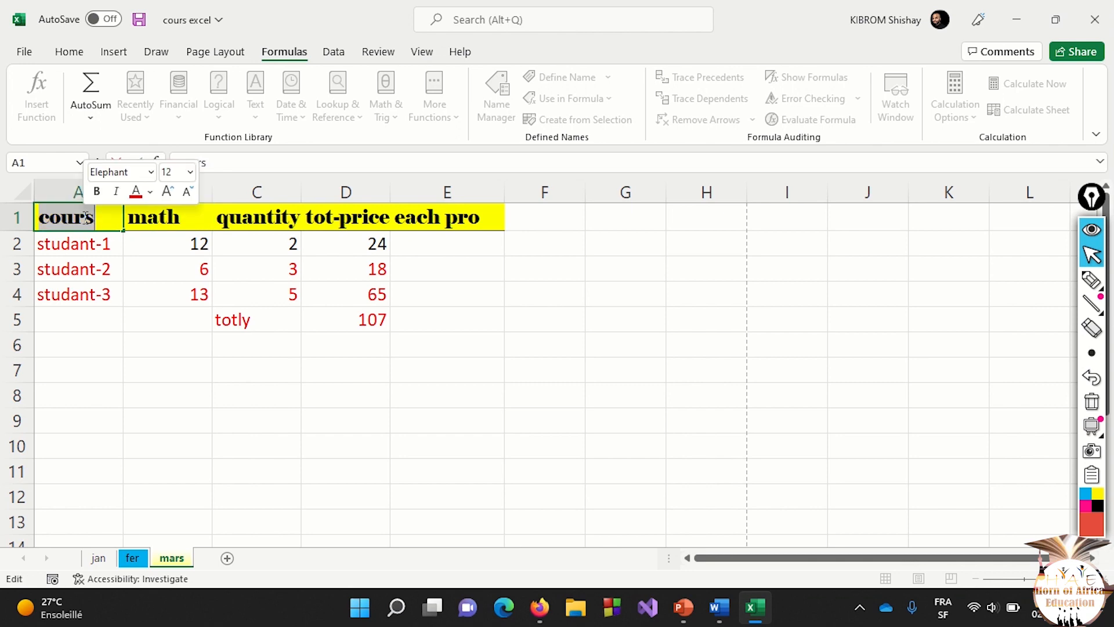
pyautogui.write('studants')
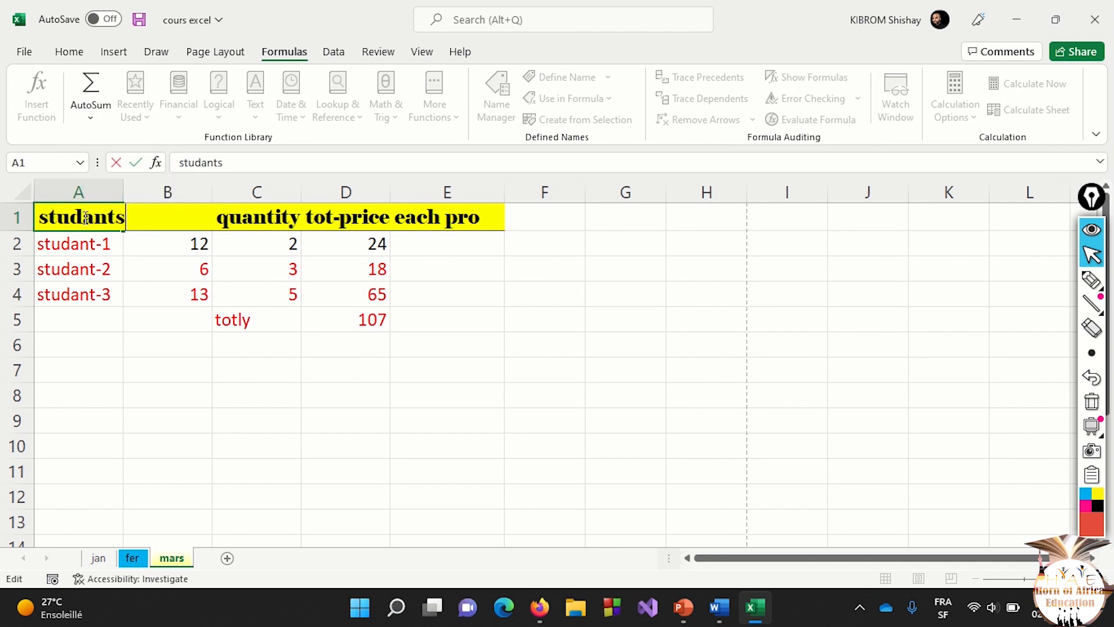
# Replace the quantity header in cell C1 with "english".
pyautogui.click(241, 210)
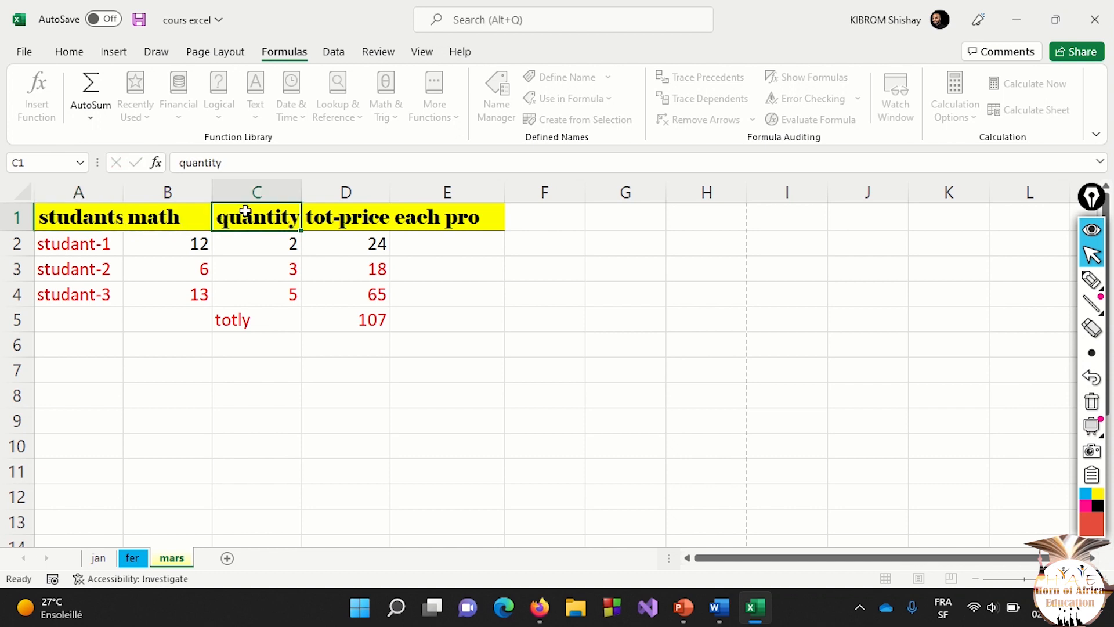
pyautogui.doubleClick(243, 210)
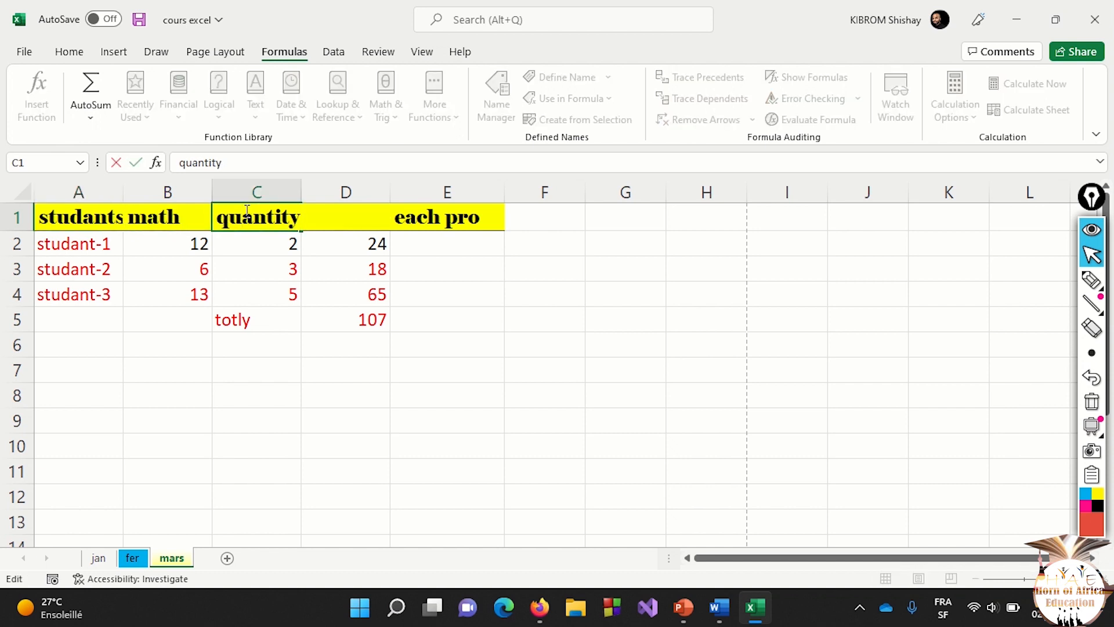
pyautogui.doubleClick(247, 210)
pyautogui.write('english')
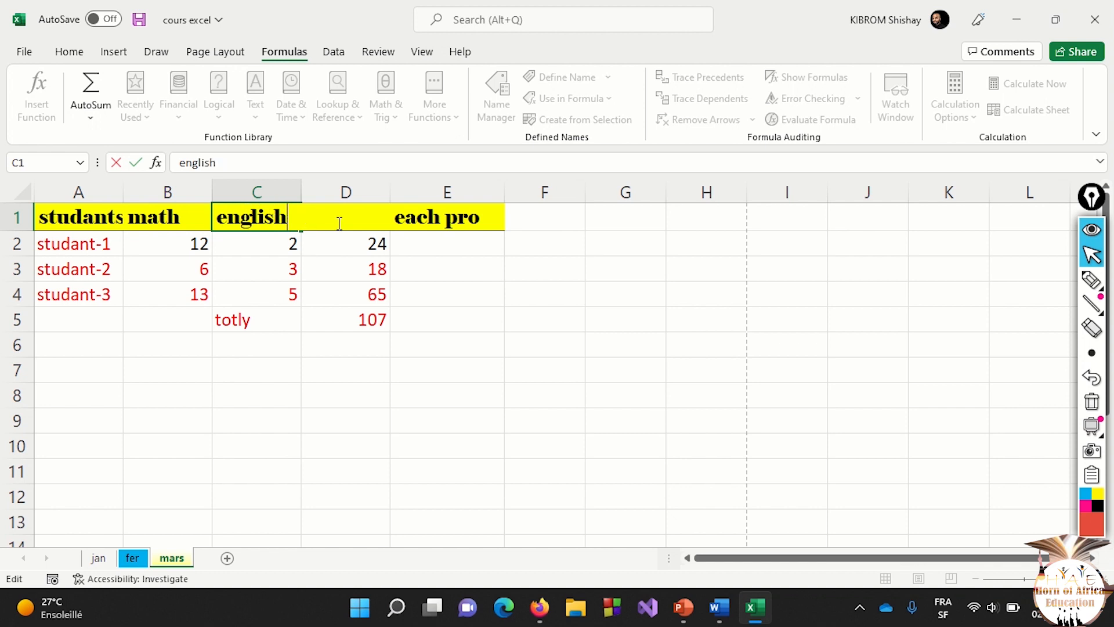
pyautogui.doubleClick(362, 224)
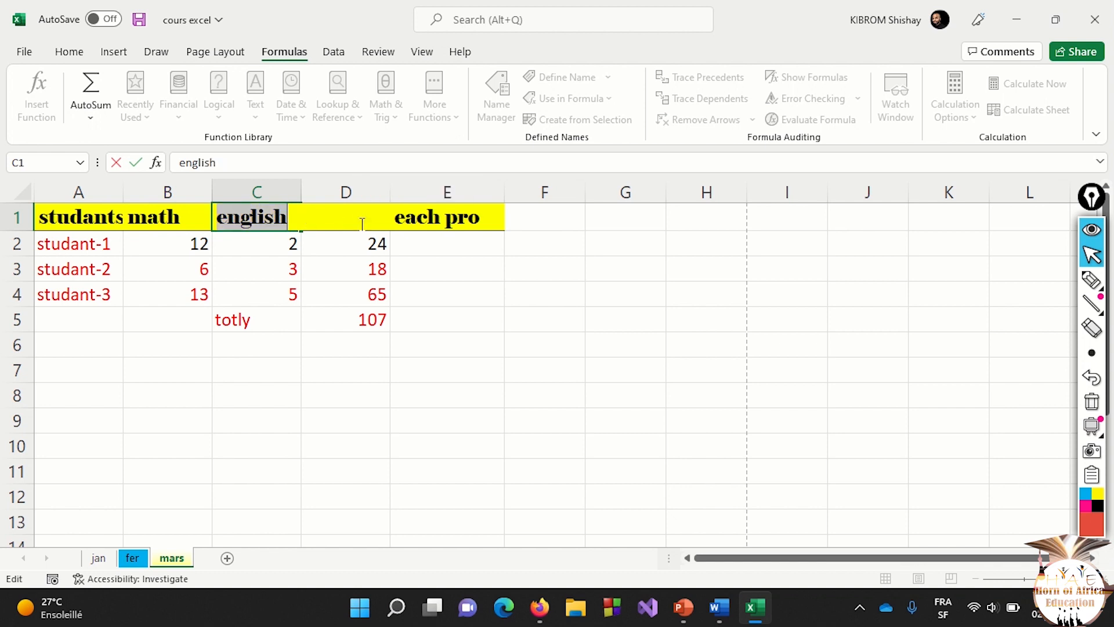
pyautogui.click(350, 258)
# Replace the tot-price header in cell D1 with "histry".
pyautogui.click(353, 213)
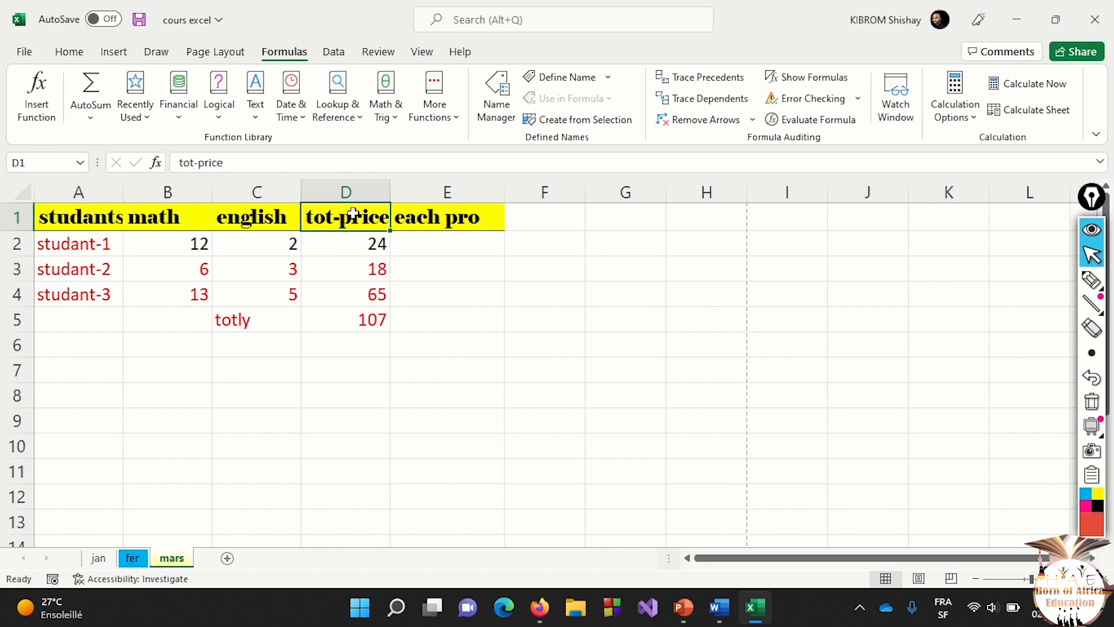
pyautogui.doubleClick(353, 213)
pyautogui.doubleClick(354, 214)
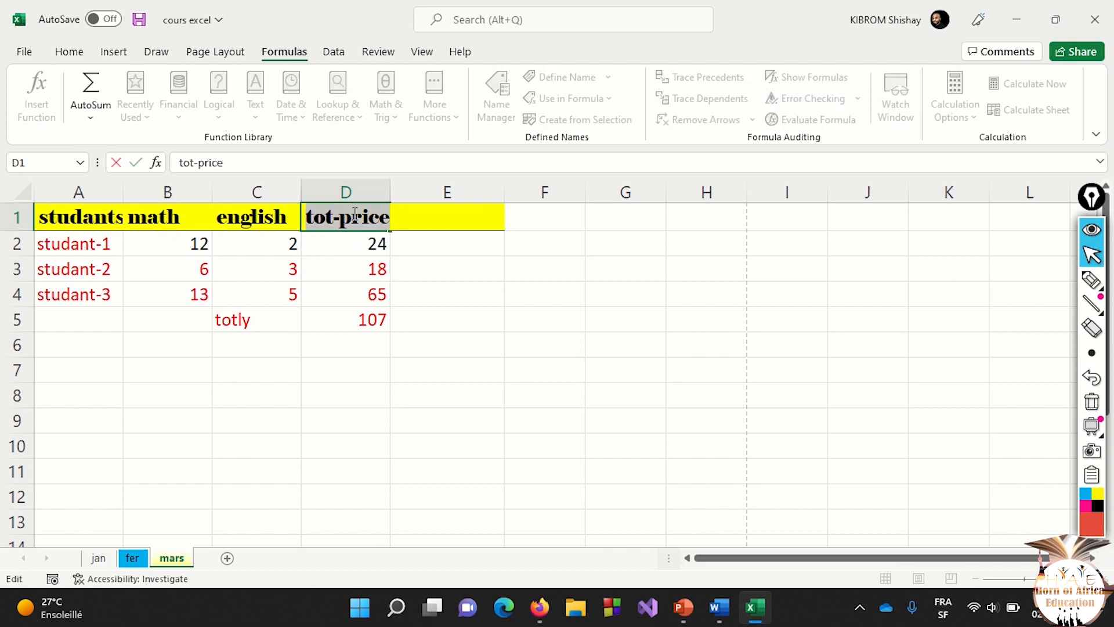
pyautogui.write('histry')
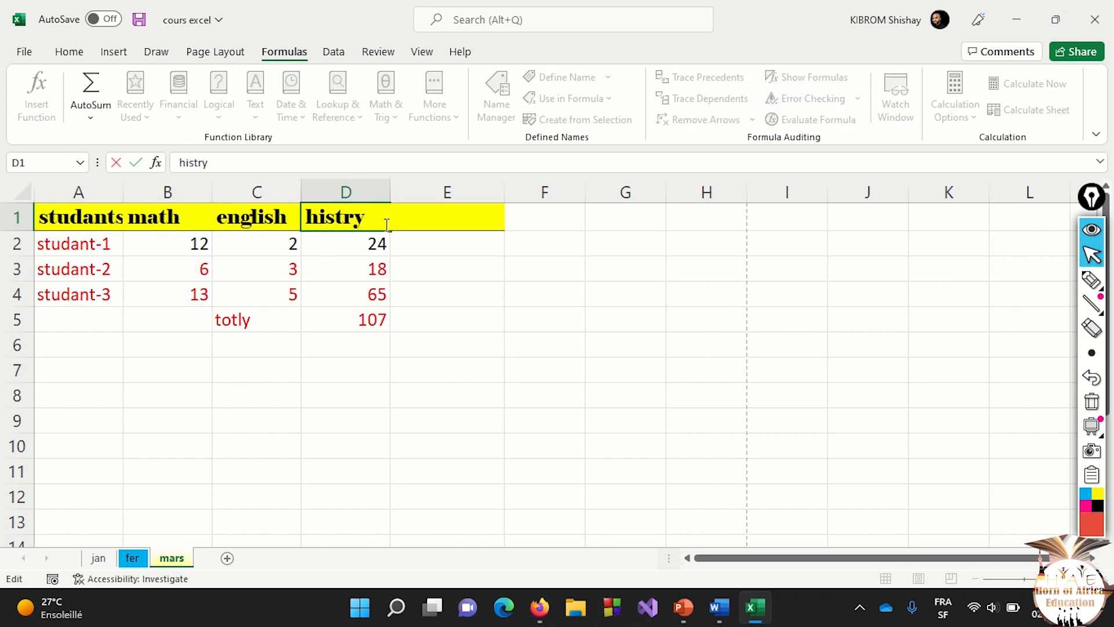
pyautogui.hotkey('shift', 'Home')
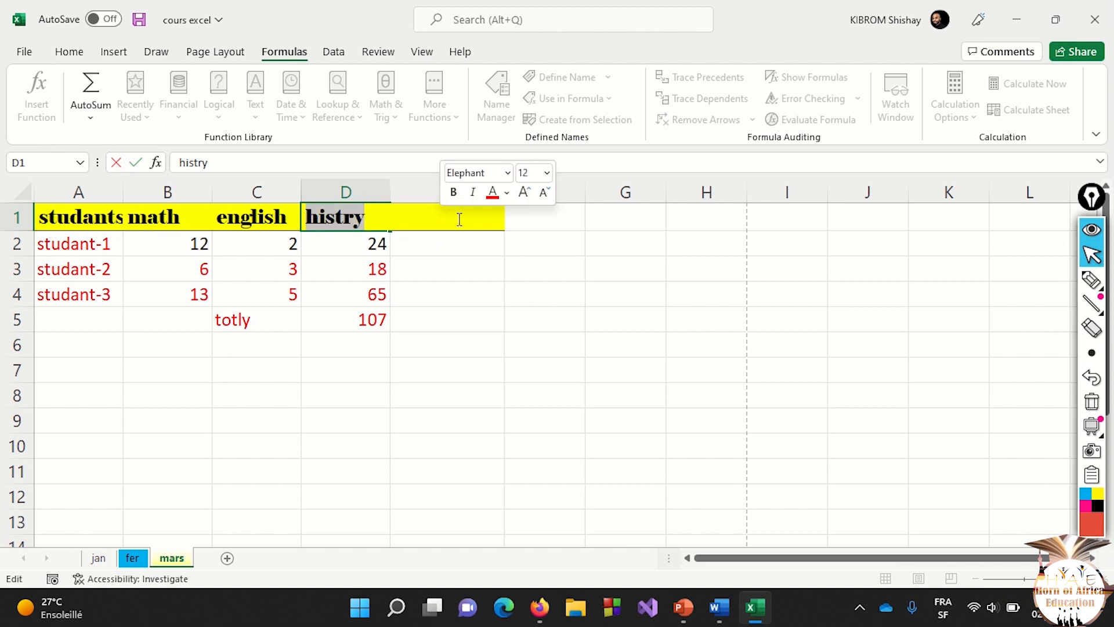
pyautogui.click(445, 240)
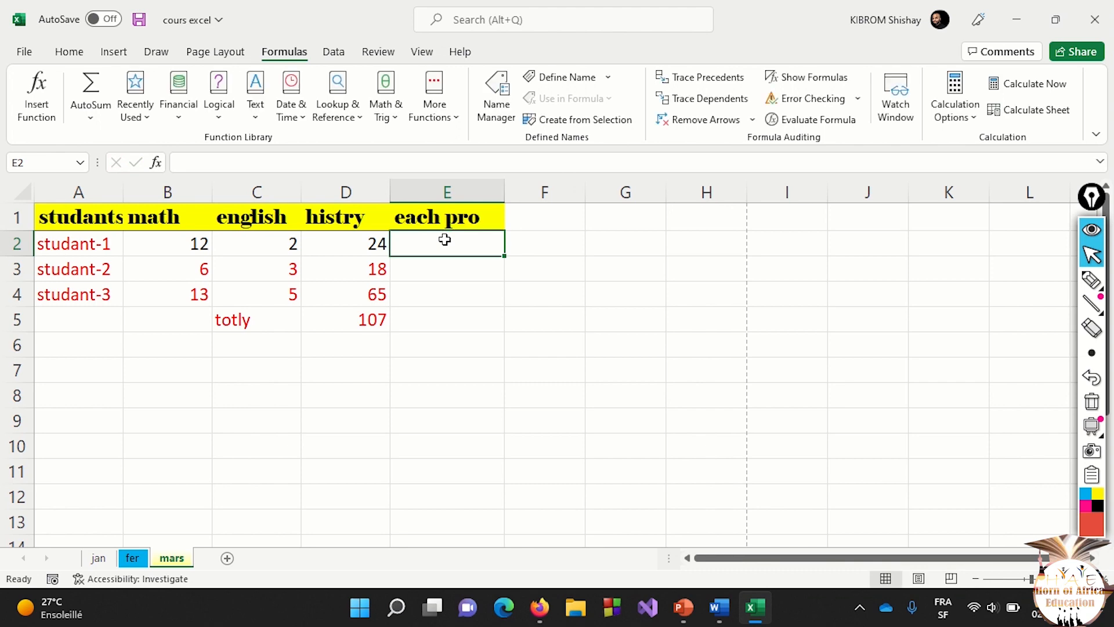
# Replace the each pro header in cell E1 with "stud-averg".
pyautogui.click(455, 214)
pyautogui.doubleClick(456, 214)
pyautogui.tripleClick(456, 214)
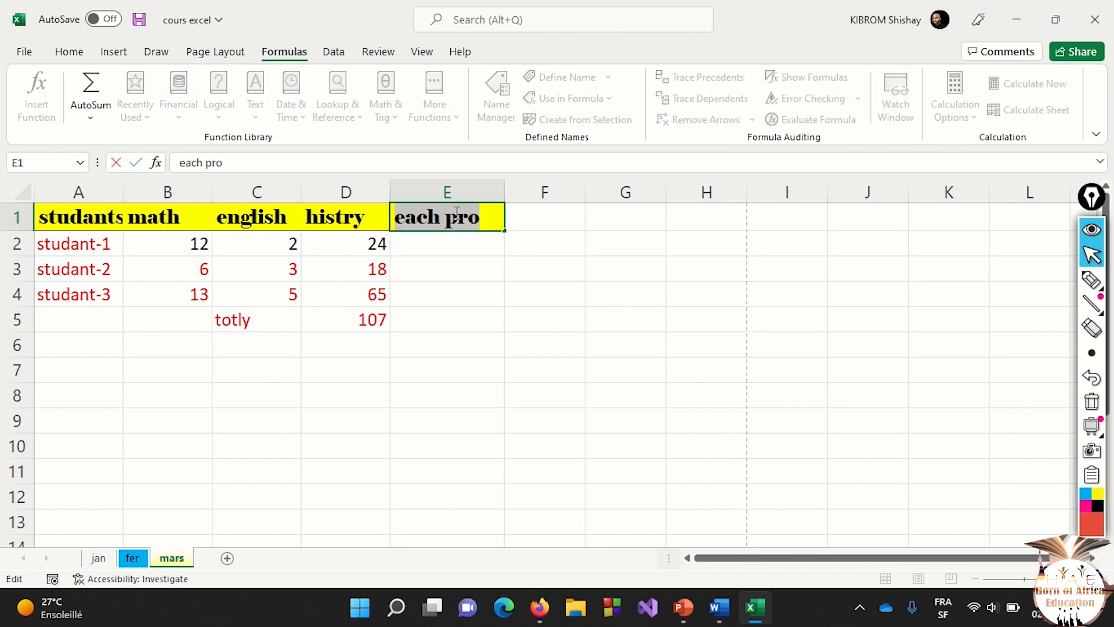
pyautogui.write('stu')
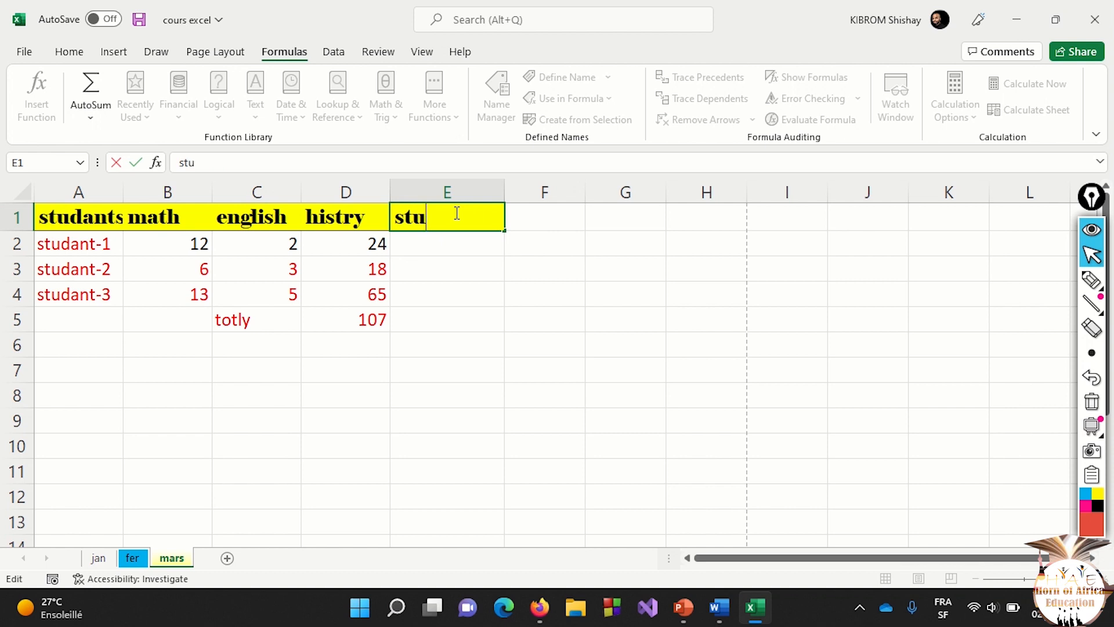
pyautogui.write('d-averg')
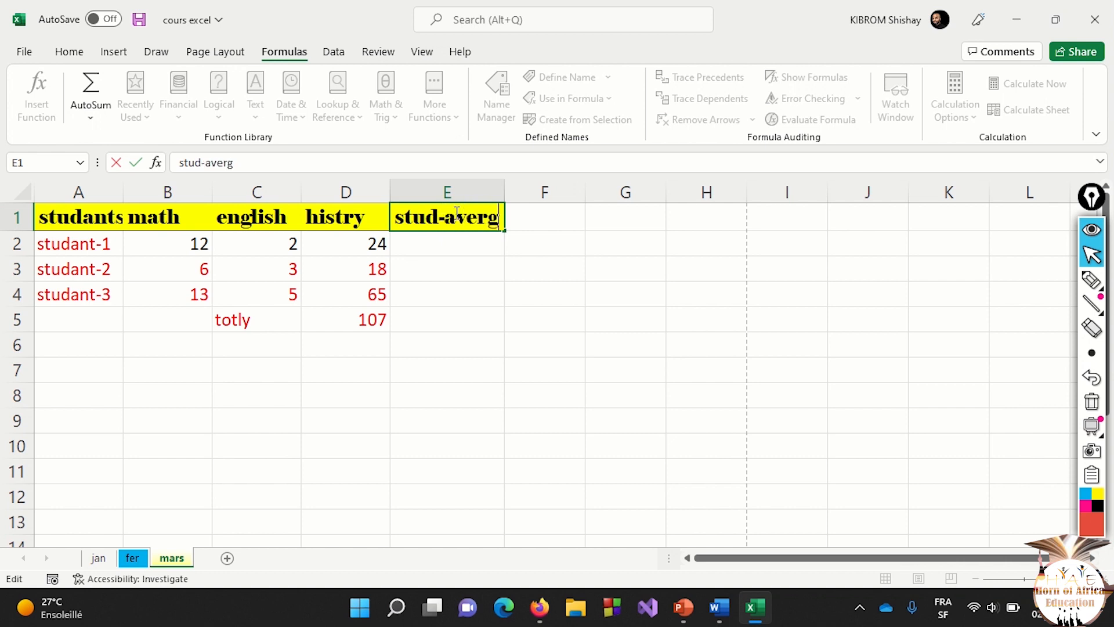
# Replace the totly label in cell C5 with "class-averg".
pyautogui.click(257, 320)
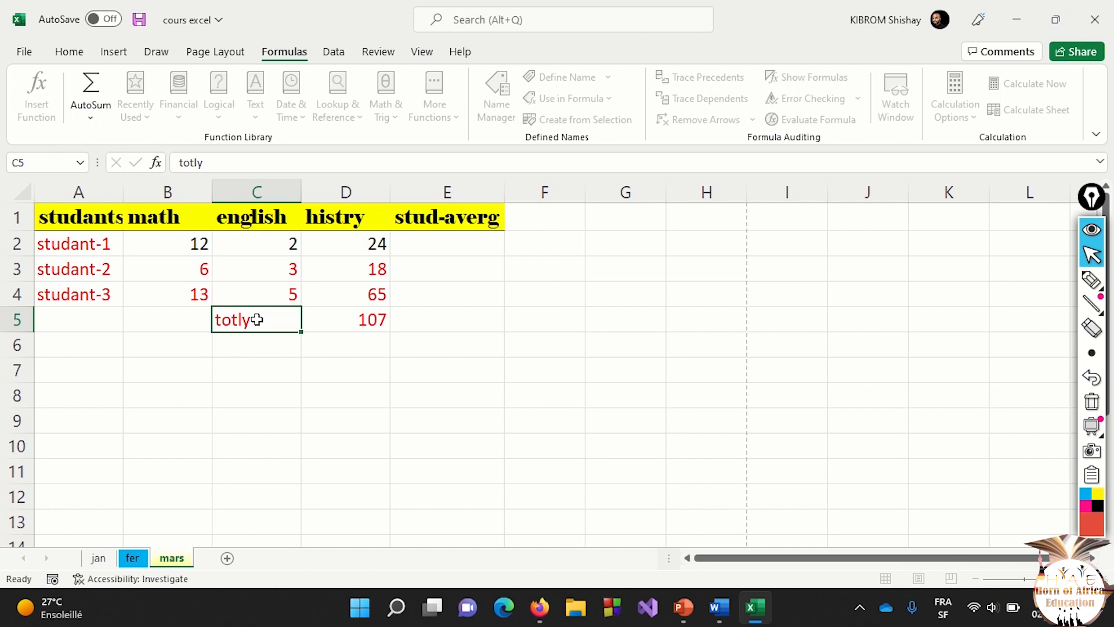
pyautogui.doubleClick(259, 319)
pyautogui.doubleClick(260, 320)
pyautogui.write('class')
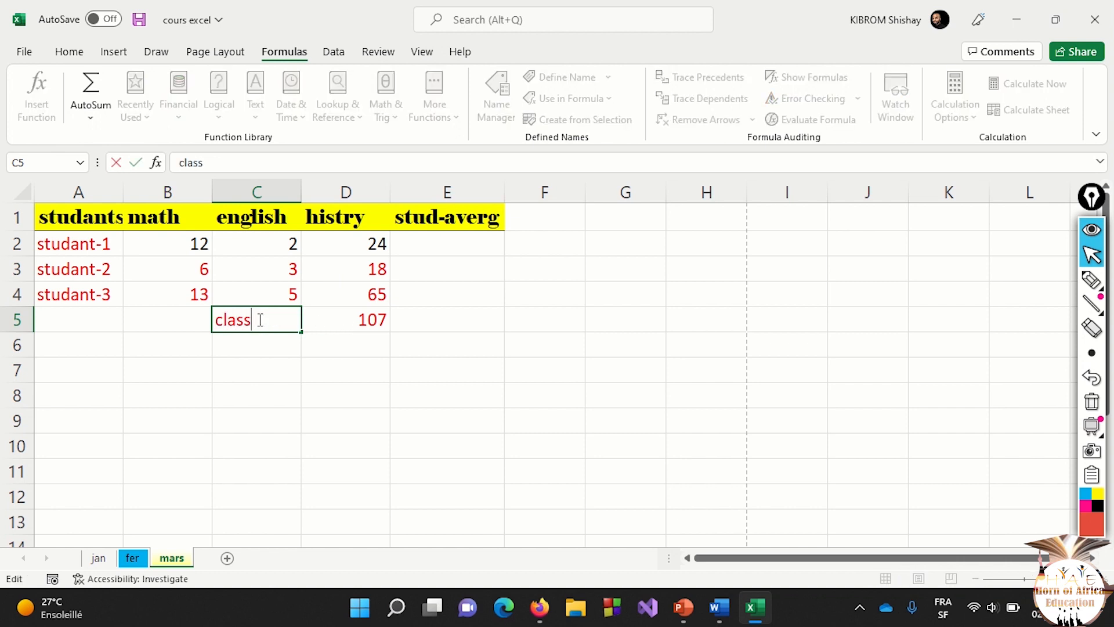
pyautogui.write('-averg')
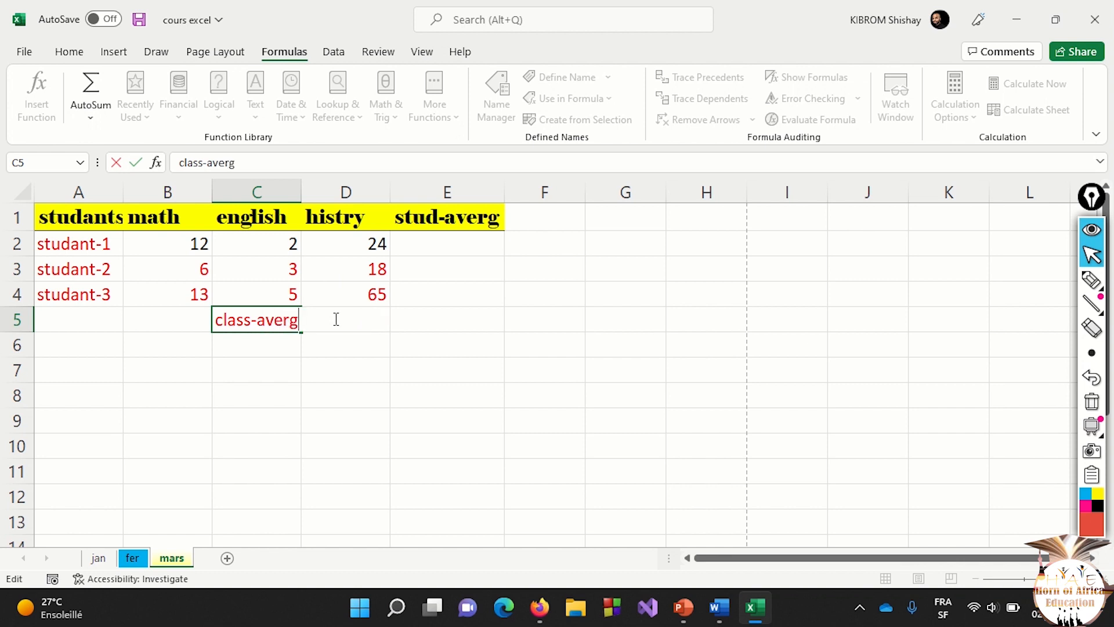
pyautogui.click(434, 250)
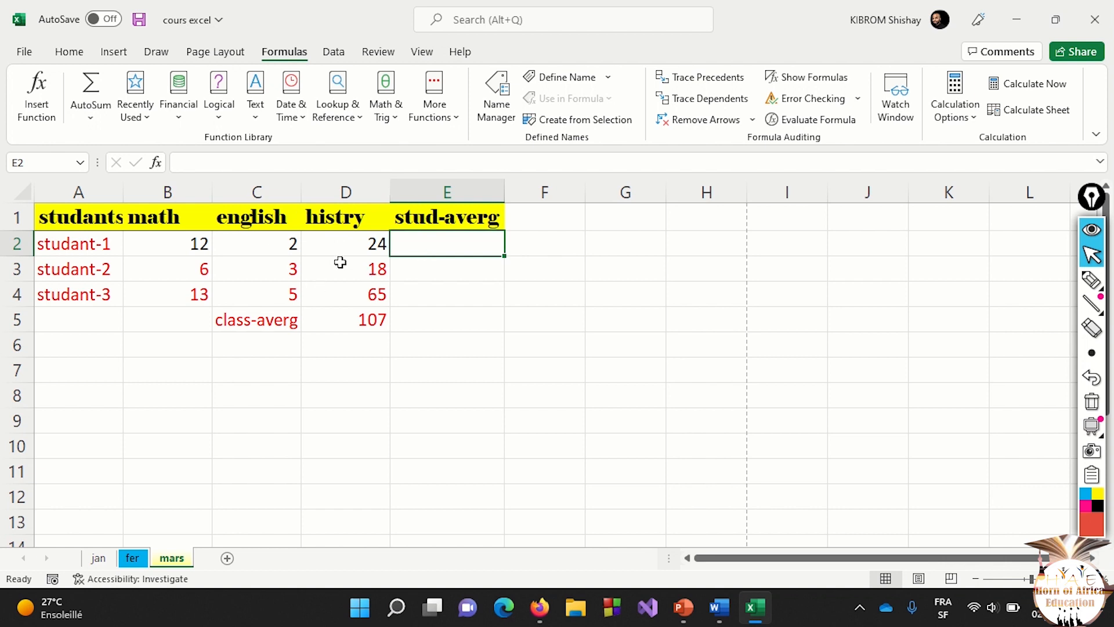
# Set studant-1's math grade in B2 to 45 and english grade in C2 to 56.
pyautogui.doubleClick(208, 244)
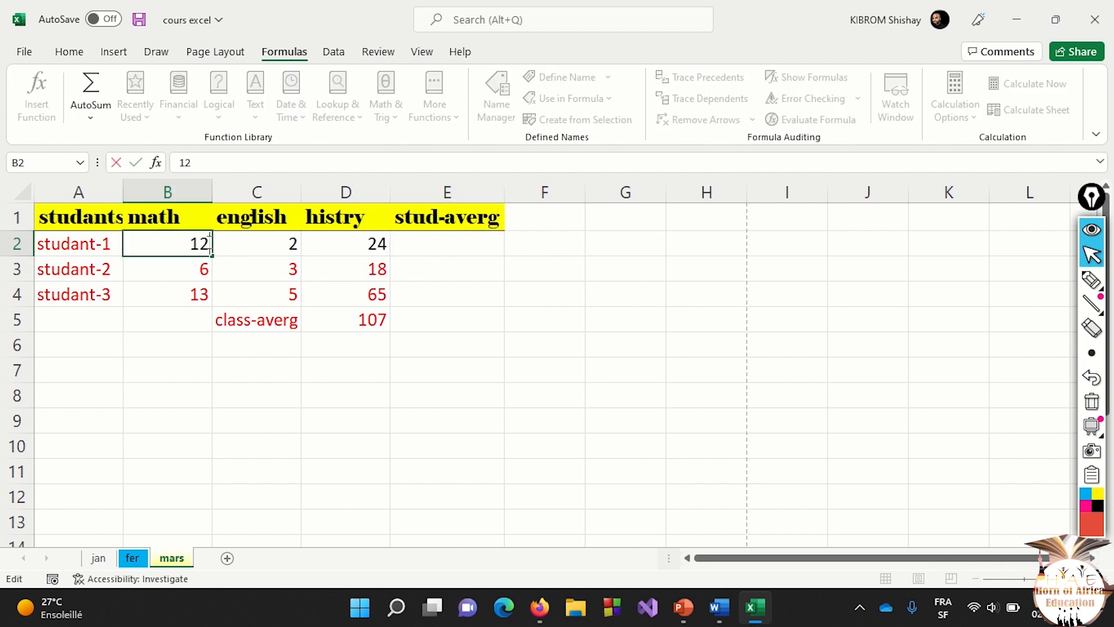
pyautogui.press('BackSpace')
pyautogui.press('BackSpace')
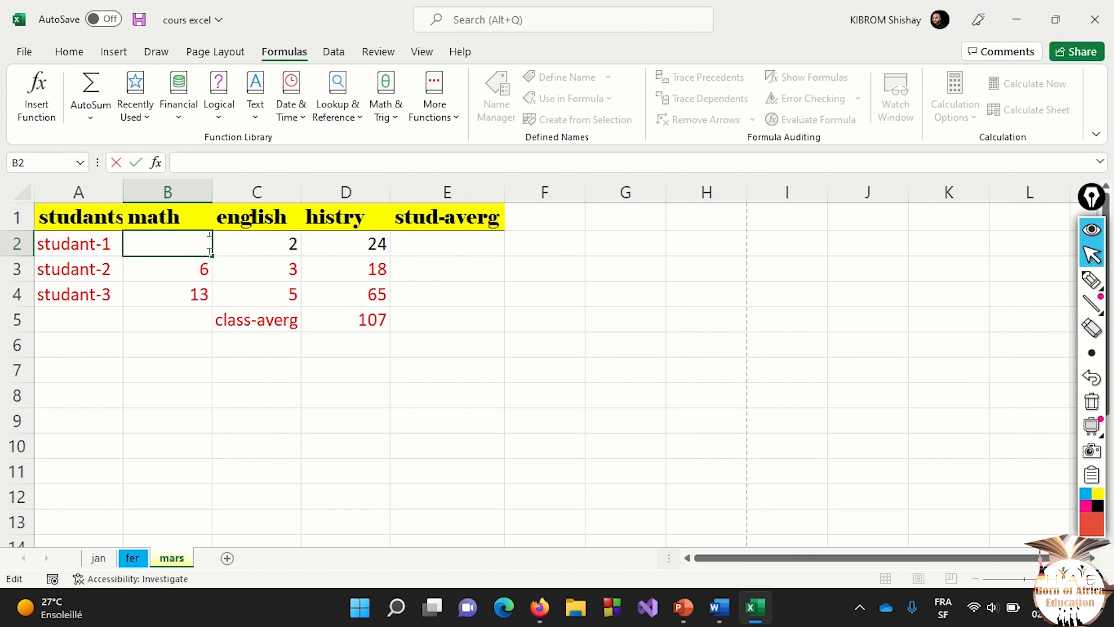
pyautogui.write('45')
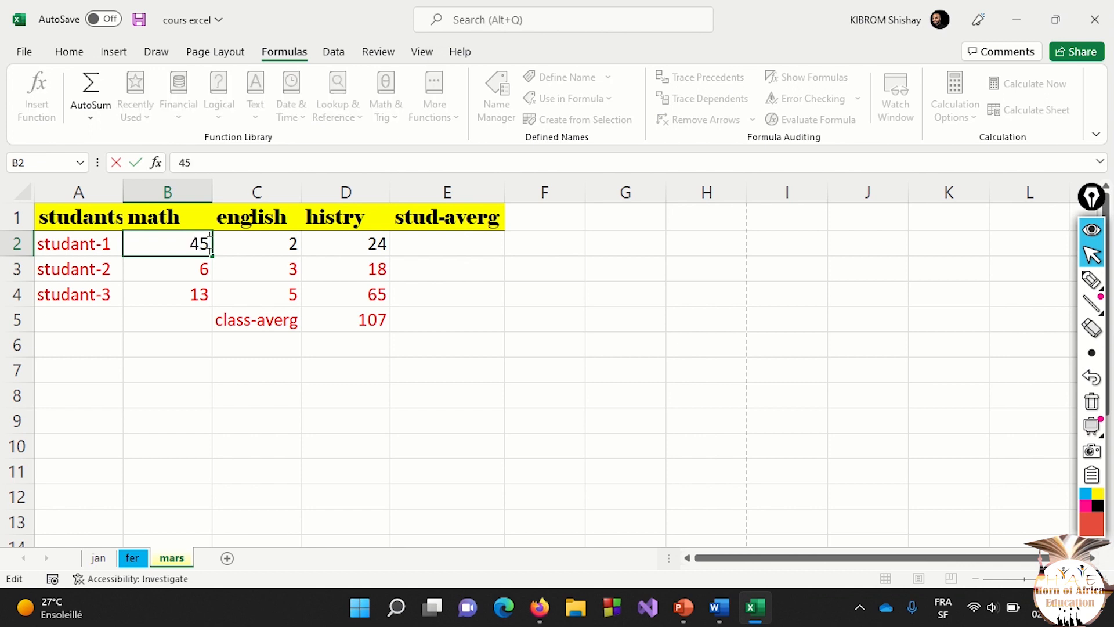
pyautogui.click(270, 244)
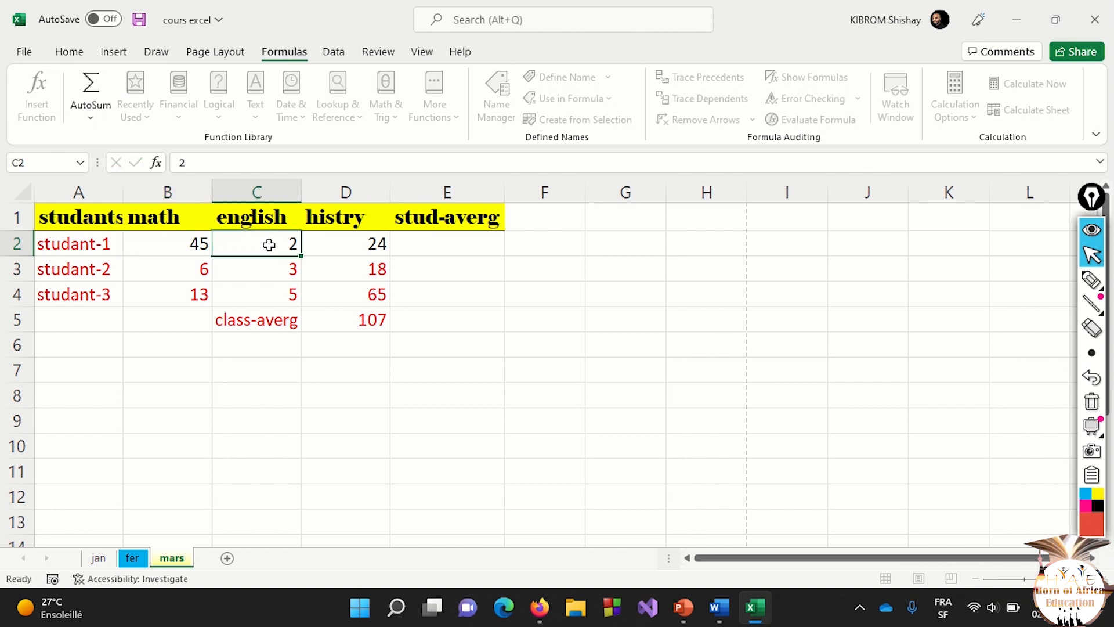
pyautogui.press('BackSpace')
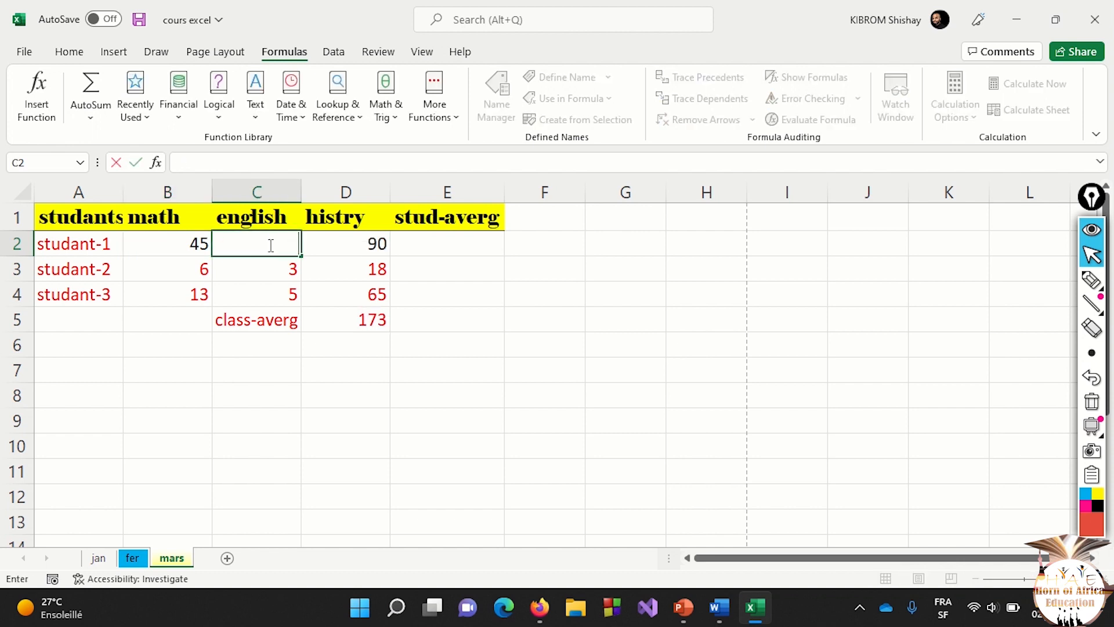
pyautogui.write('56')
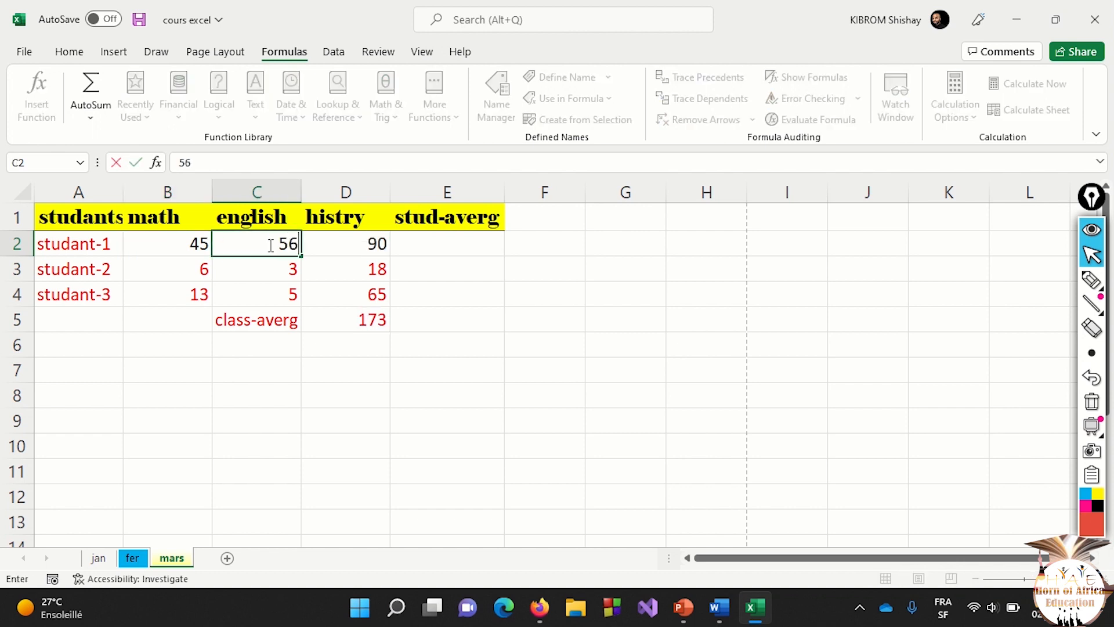
# Replace the multiplication formula in studant-1's histry cell D2 with the grade 35.
pyautogui.click(369, 243)
pyautogui.doubleClick(370, 244)
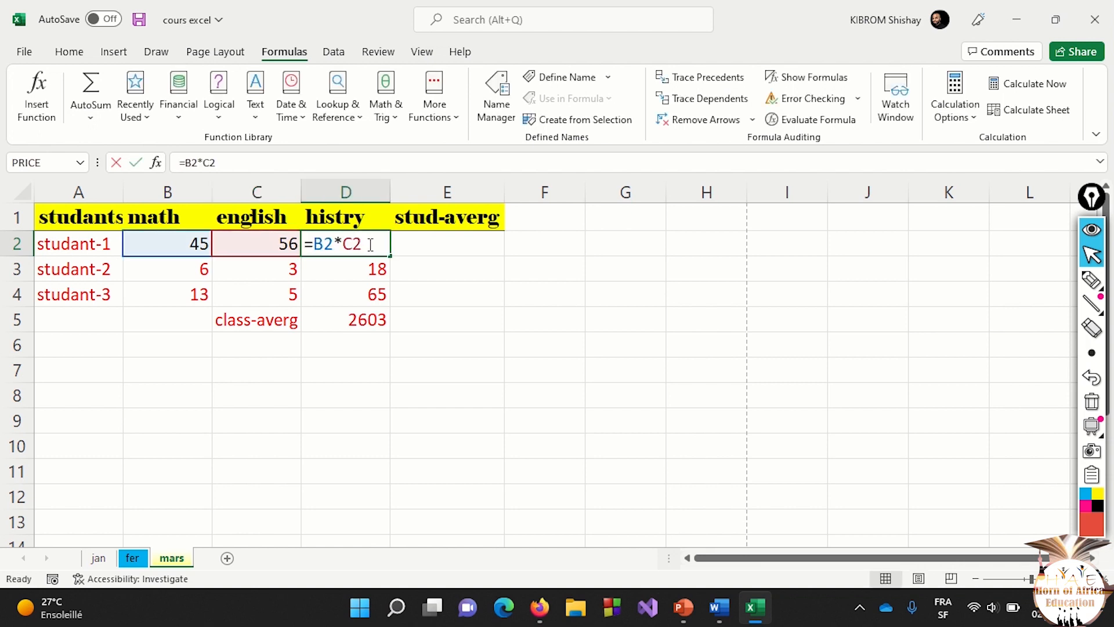
pyautogui.press('BackSpace')
pyautogui.press('BackSpace')
pyautogui.press('BackSpace')
pyautogui.press('BackSpace')
pyautogui.press('BackSpace')
pyautogui.press('BackSpace')
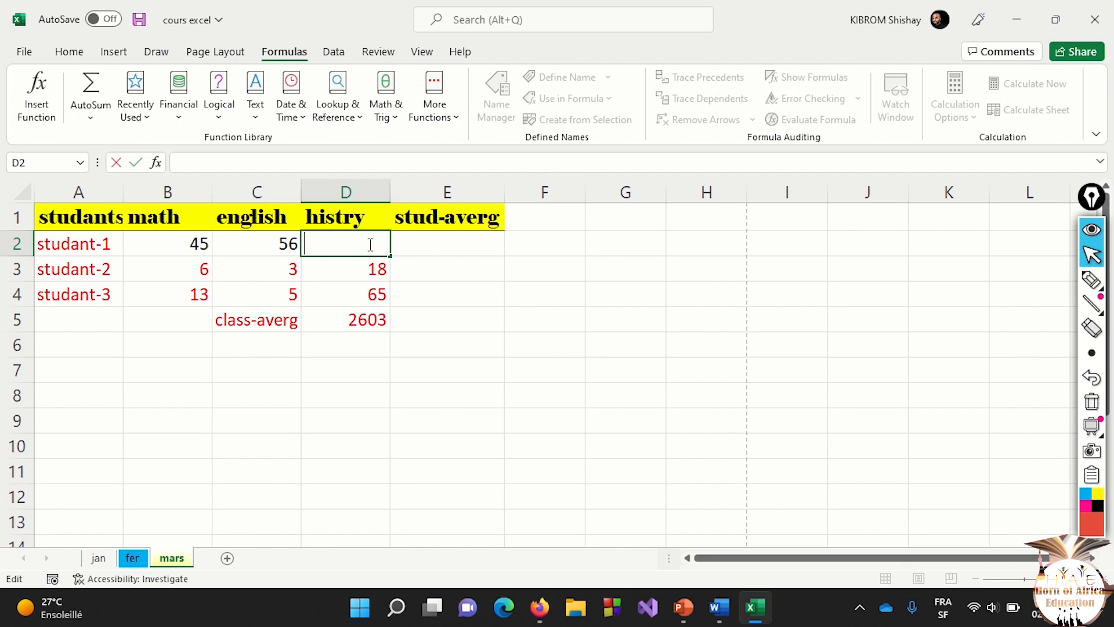
pyautogui.write('35')
# Calculate studant-1's average in cell E2 with the AVERAGE function over B2:D2.
pyautogui.click(450, 249)
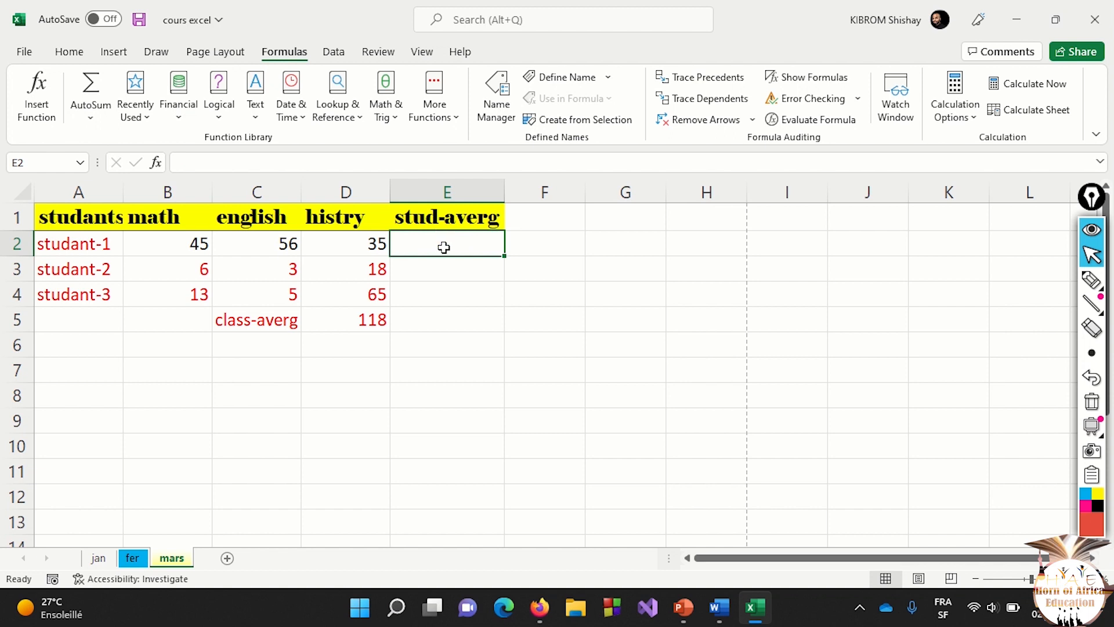
pyautogui.click(91, 116)
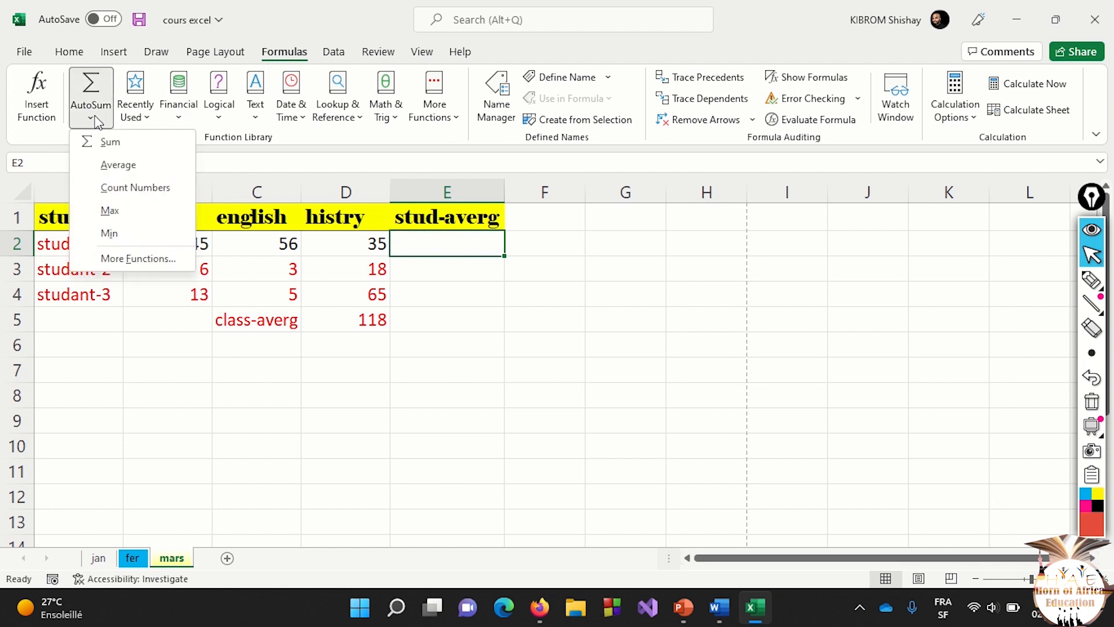
pyautogui.click(118, 165)
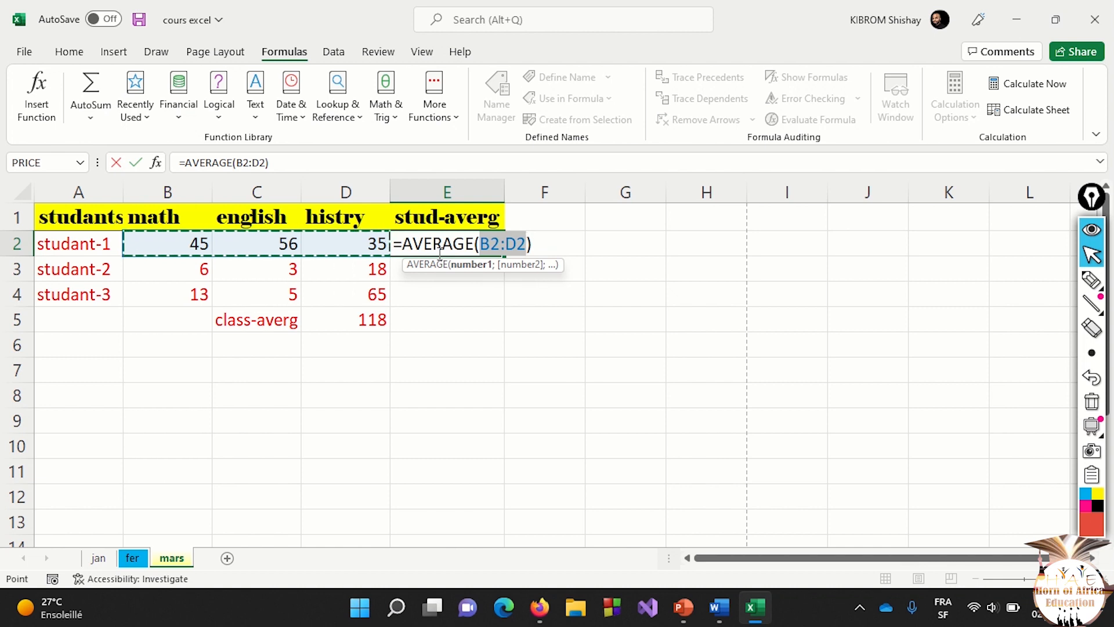
pyautogui.press('Return')
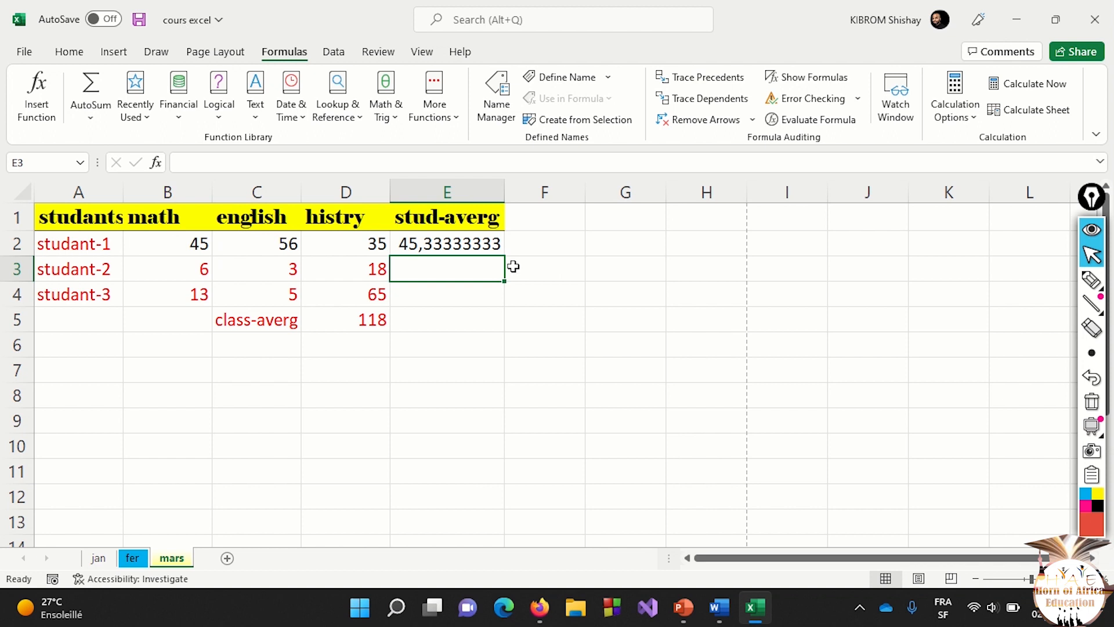
# Try to calculate studant-2's average in cell E3 with AVERAGE over the suggested E2 reference, and inspect the formula.
pyautogui.click(265, 267)
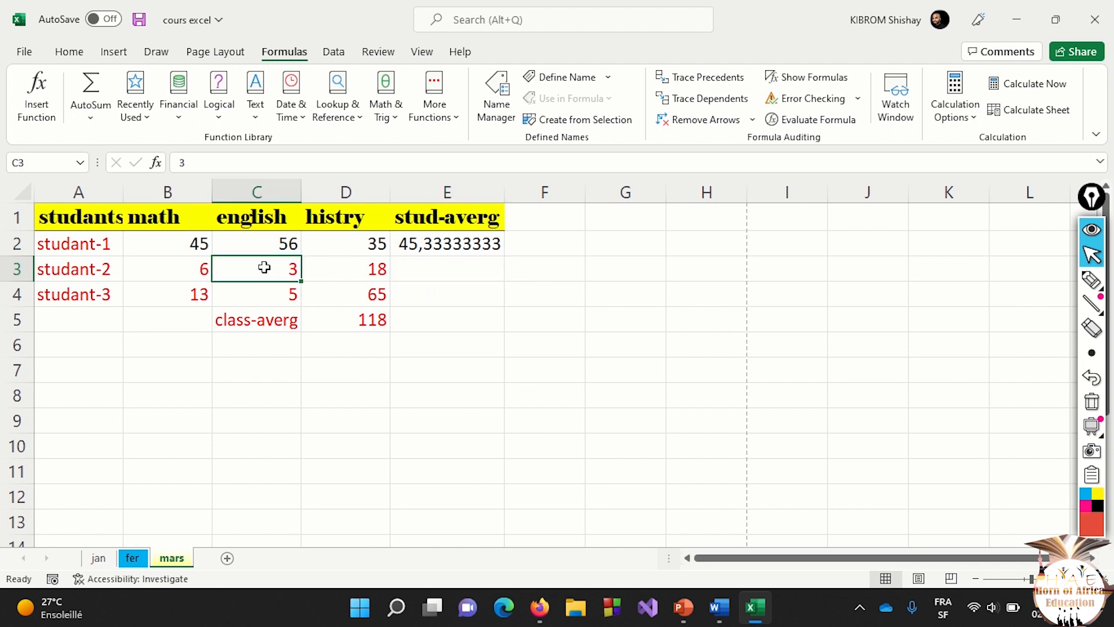
pyautogui.click(421, 275)
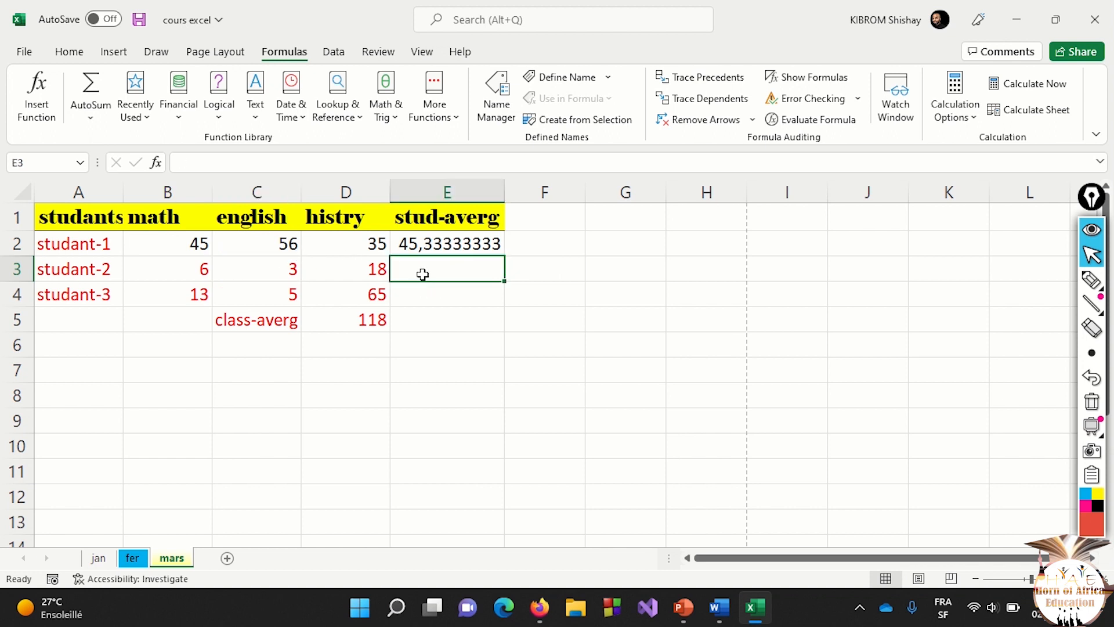
pyautogui.click(92, 121)
pyautogui.click(118, 165)
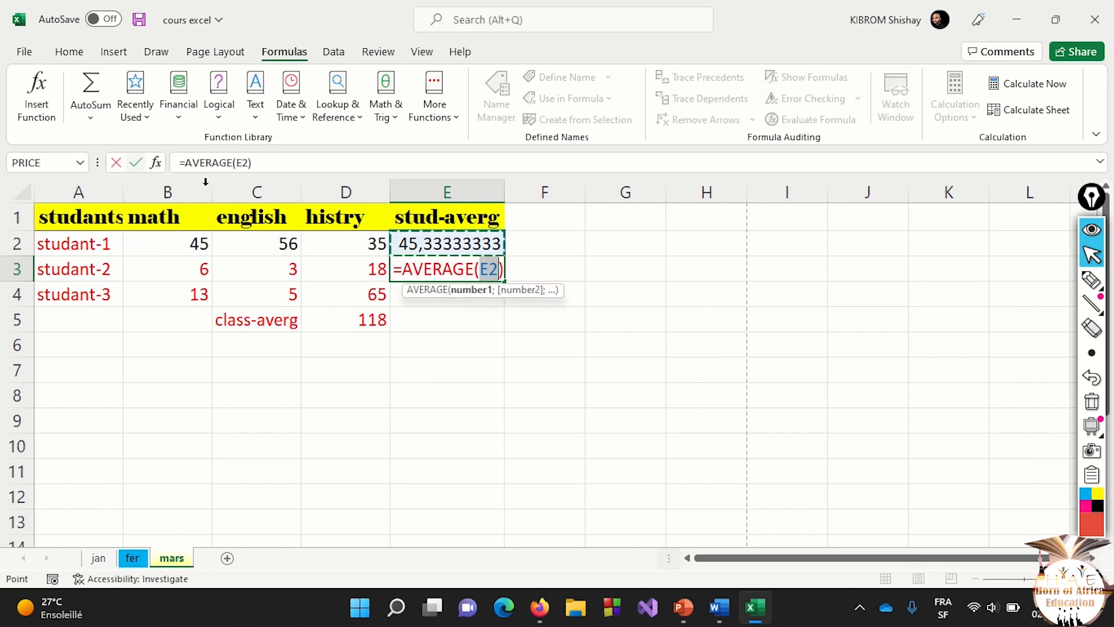
pyautogui.press('Return')
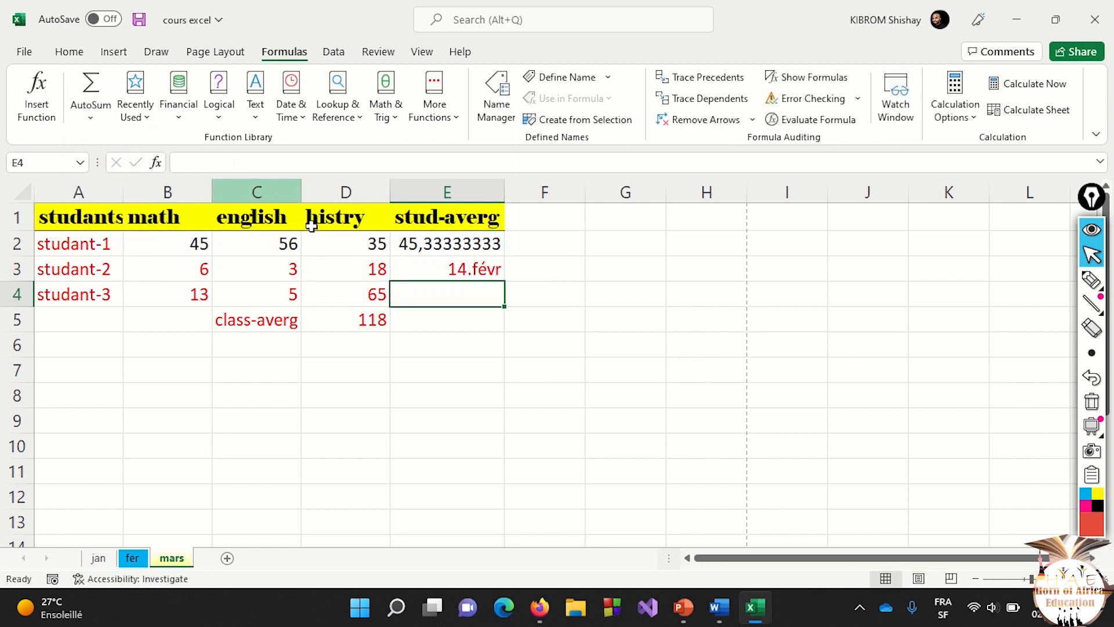
pyautogui.click(464, 273)
pyautogui.doubleClick(474, 275)
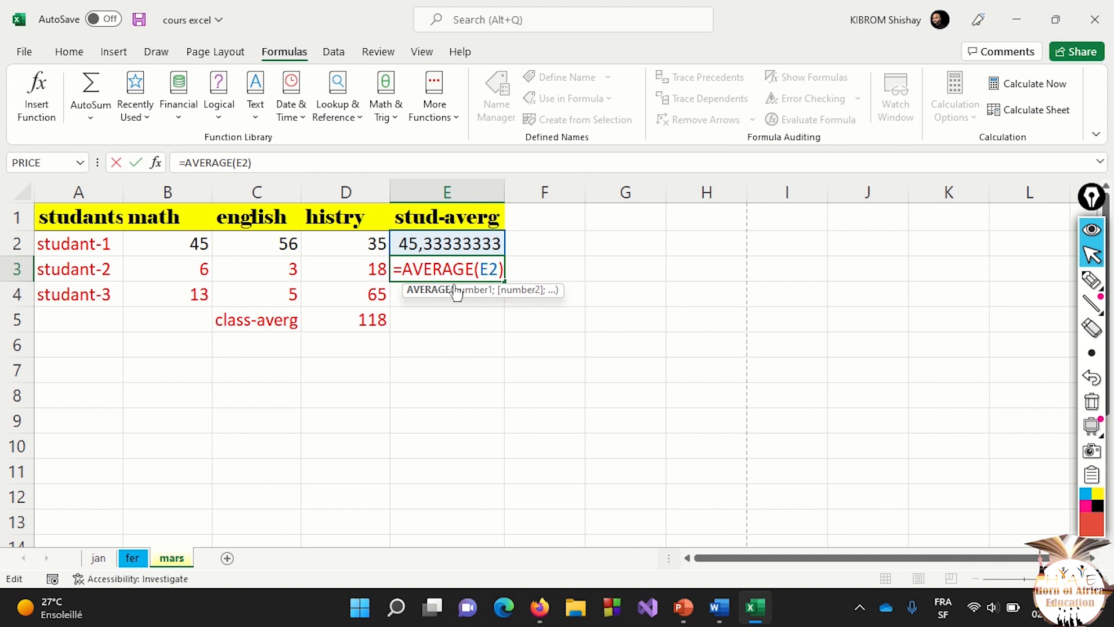
pyautogui.press('Return')
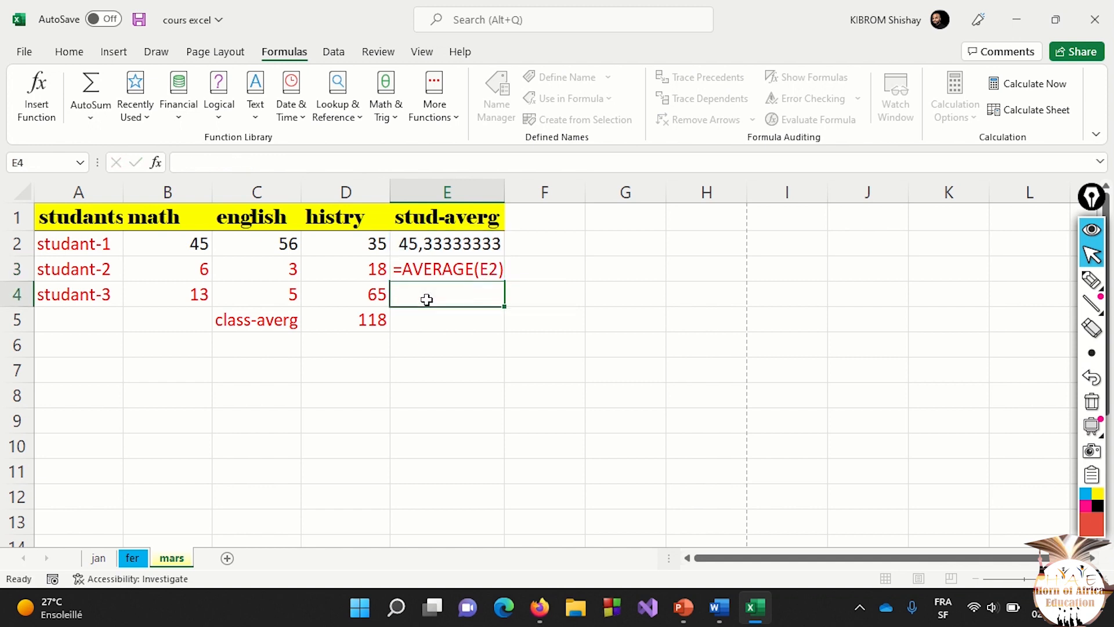
# Clear both the contents and the formatting of cell E3.
pyautogui.click(455, 271)
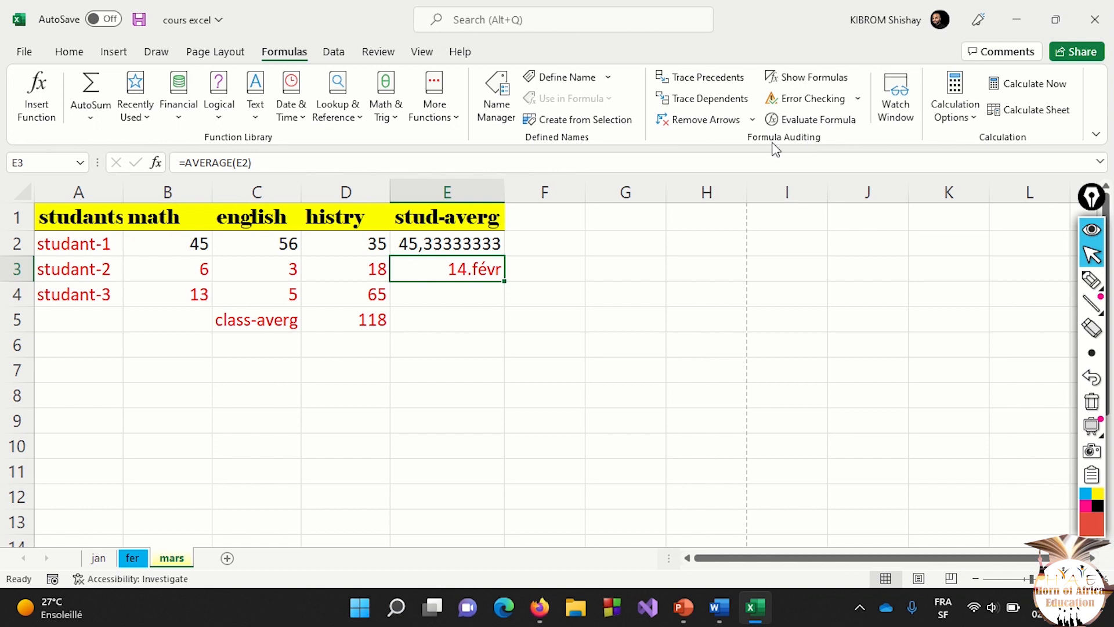
pyautogui.click(69, 52)
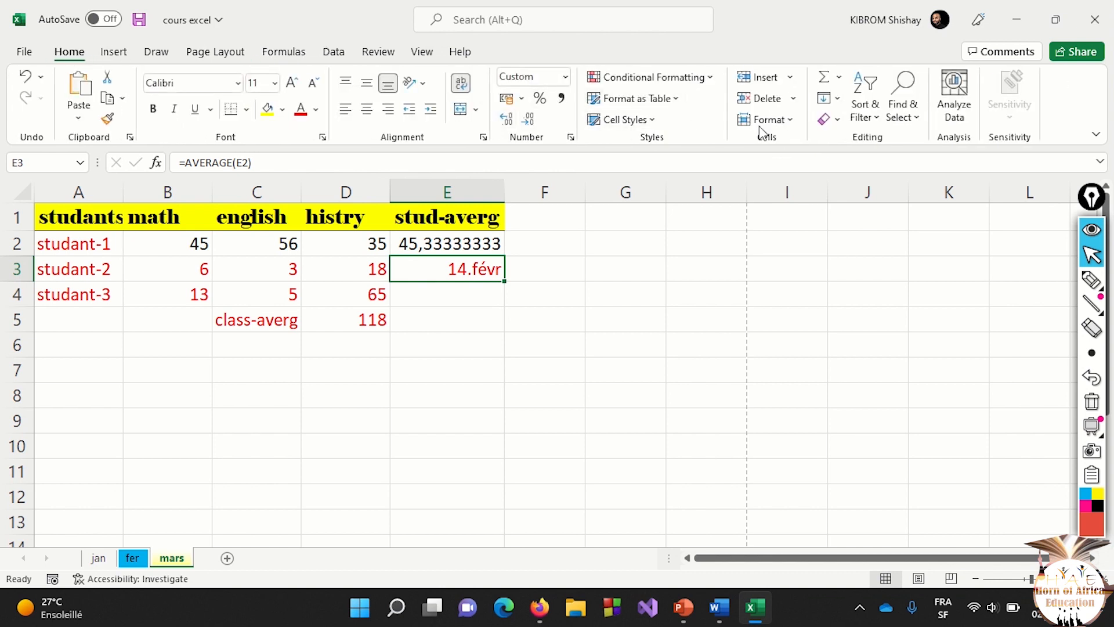
pyautogui.click(837, 121)
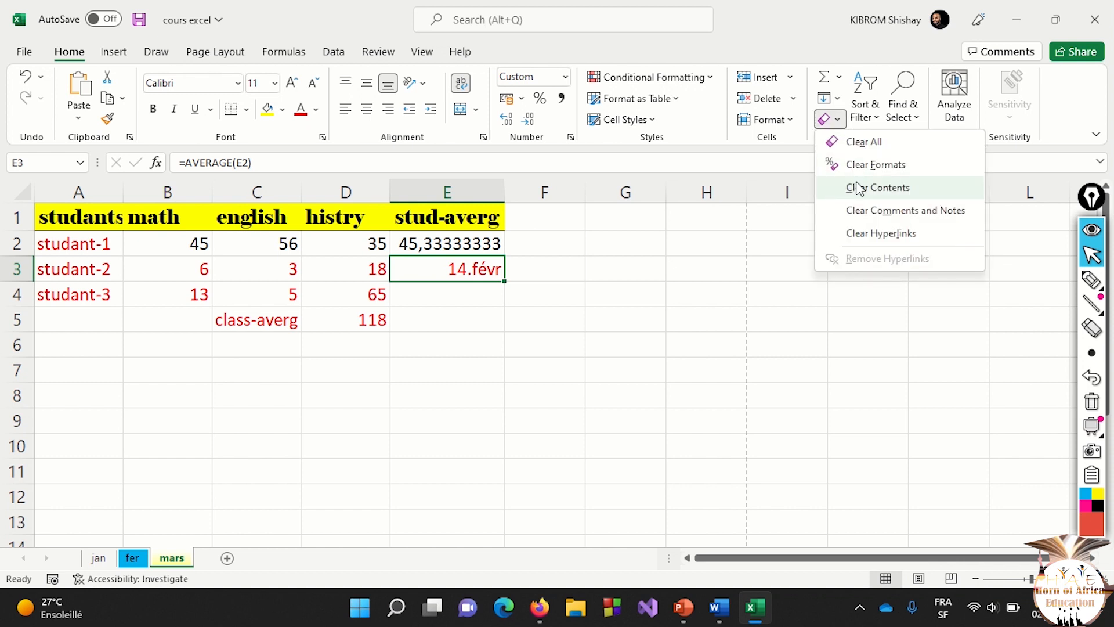
pyautogui.click(857, 187)
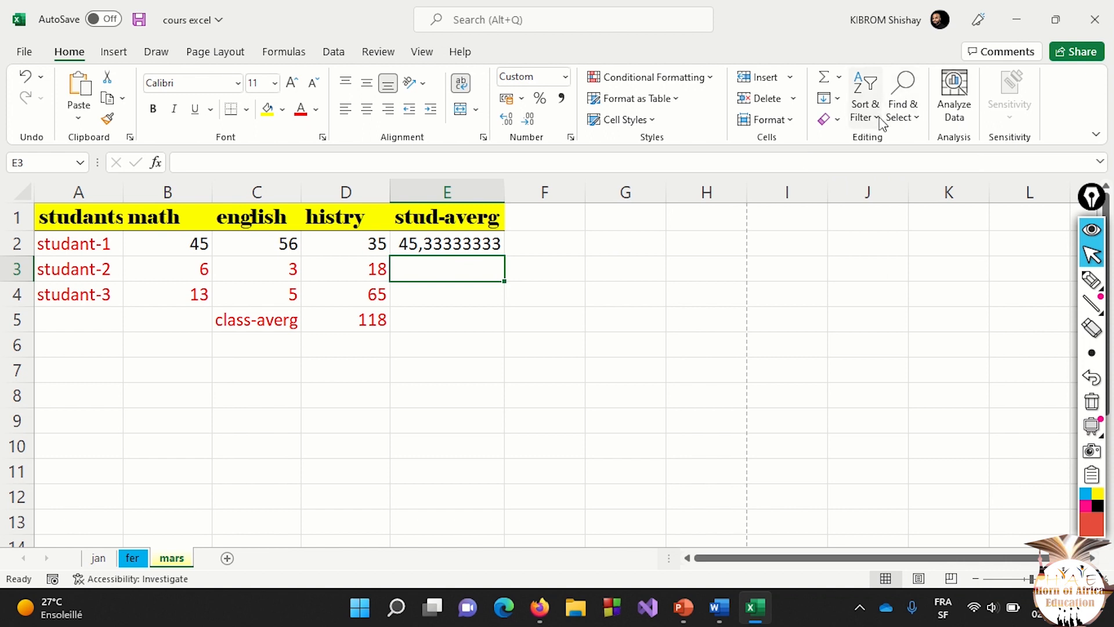
pyautogui.click(831, 119)
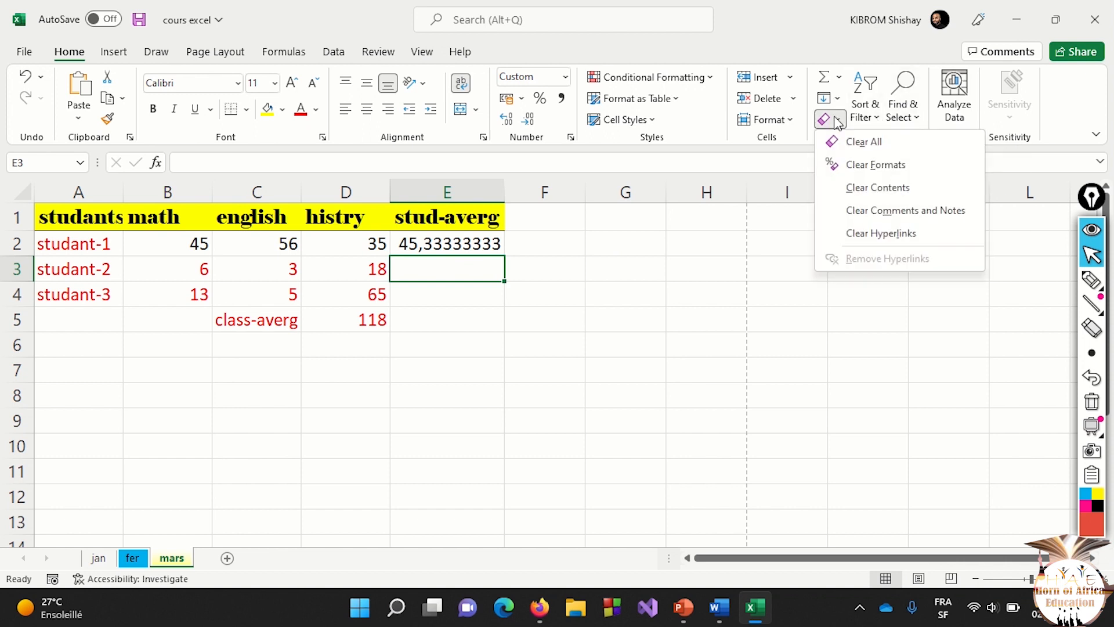
pyautogui.click(865, 164)
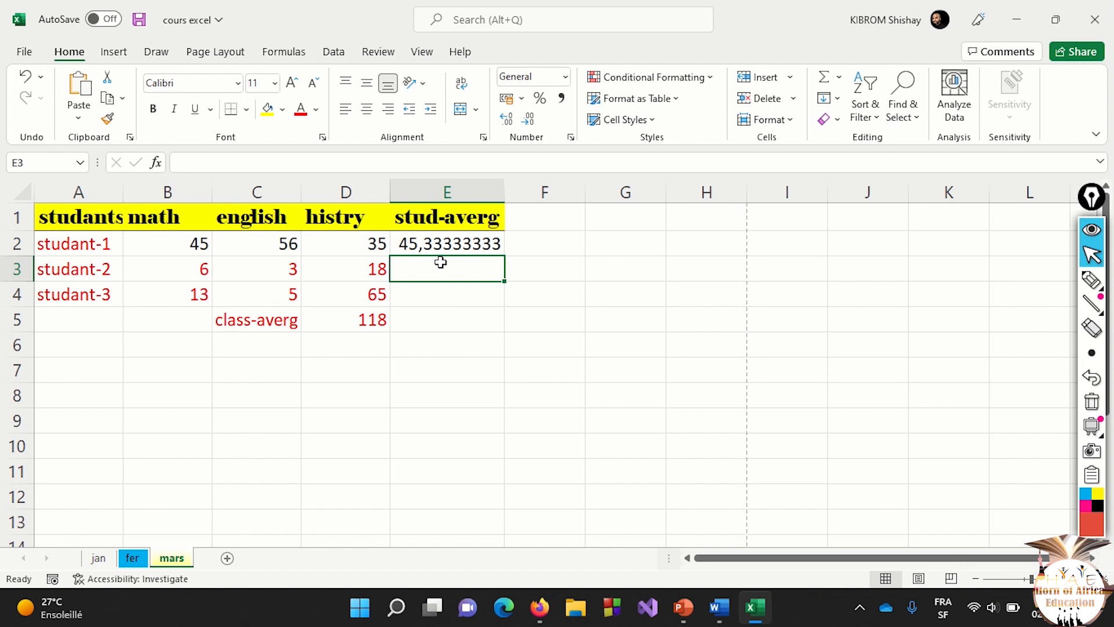
# Calculate studant-2's average in cell E3 with the AVERAGE function over B3:D3.
pyautogui.click(285, 52)
pyautogui.click(90, 113)
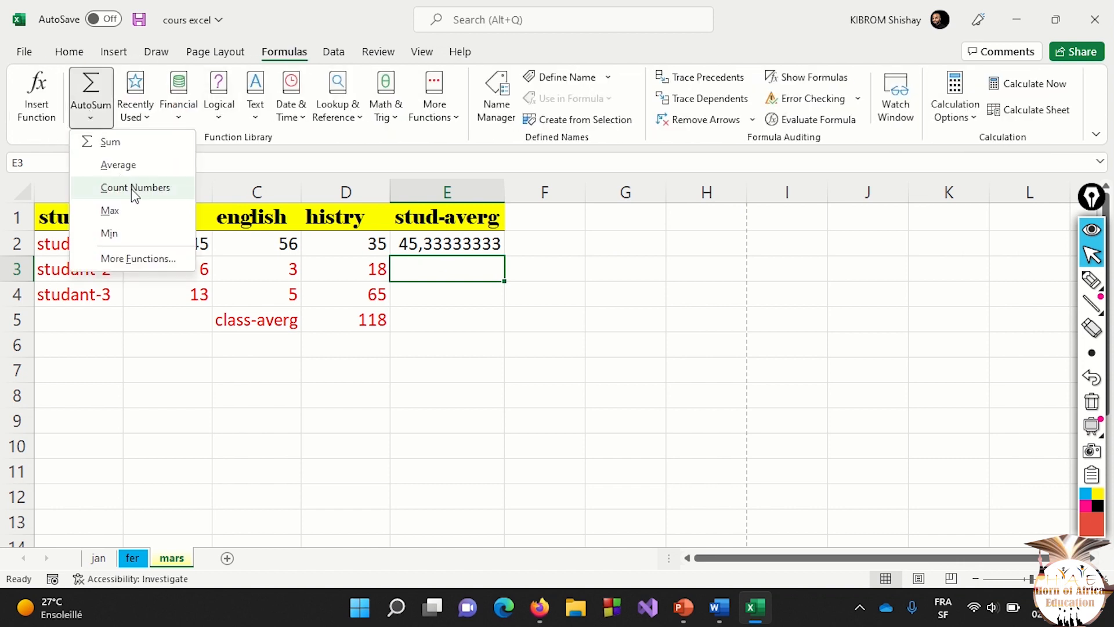
pyautogui.click(116, 165)
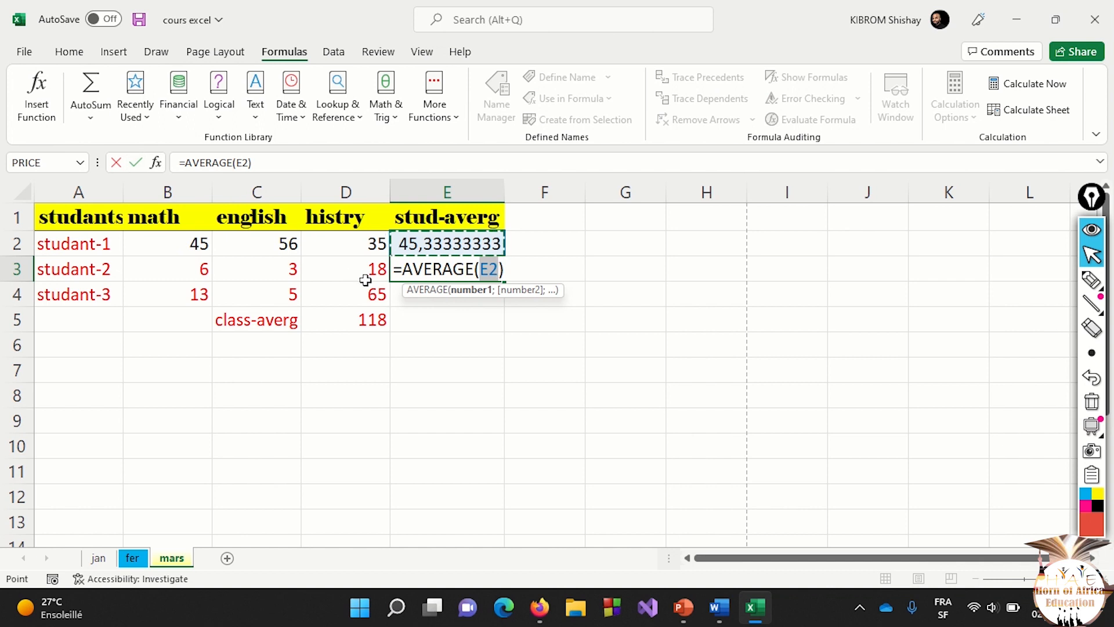
pyautogui.click(316, 263)
pyautogui.click(259, 268)
pyautogui.moveTo(258, 269); pyautogui.dragTo(166, 268)
pyautogui.moveTo(332, 281); pyautogui.dragTo(132, 267)
pyautogui.moveTo(294, 272); pyautogui.dragTo(331, 278)
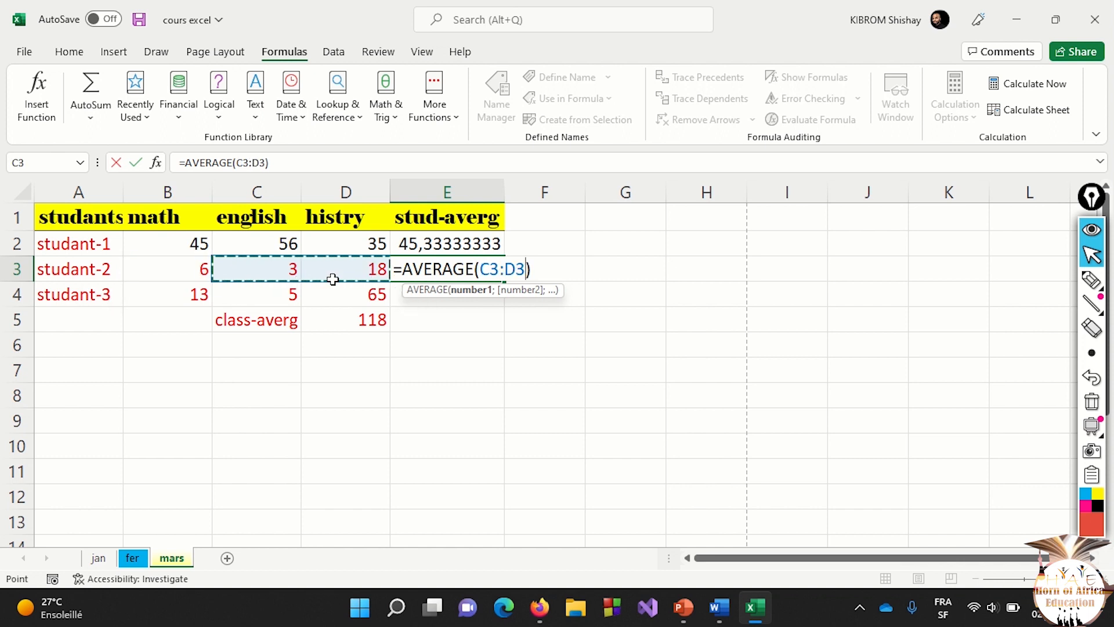
pyautogui.click(210, 277)
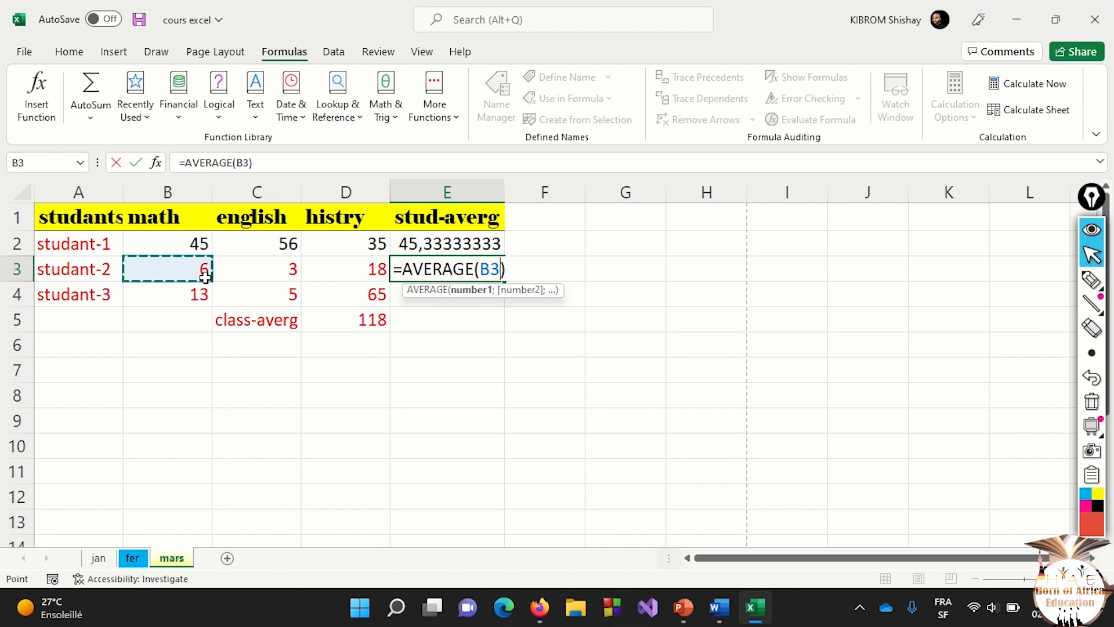
pyautogui.moveTo(210, 276); pyautogui.dragTo(381, 278)
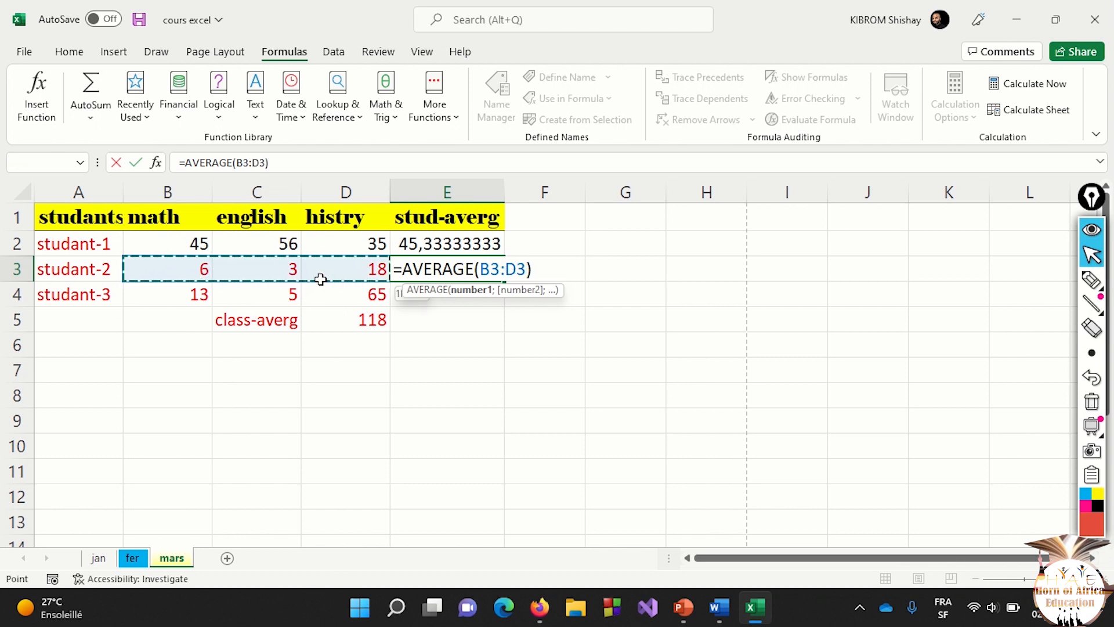
pyautogui.press('Return')
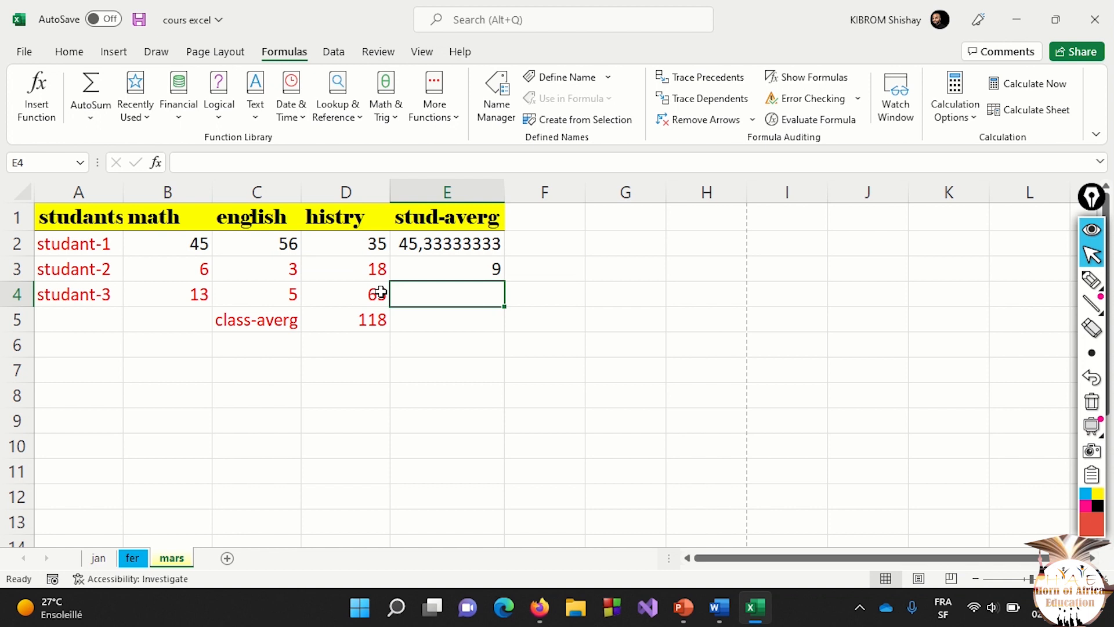
# Calculate studant-3's average in cell E4 with the AVERAGE function over B4:D4.
pyautogui.click(90, 115)
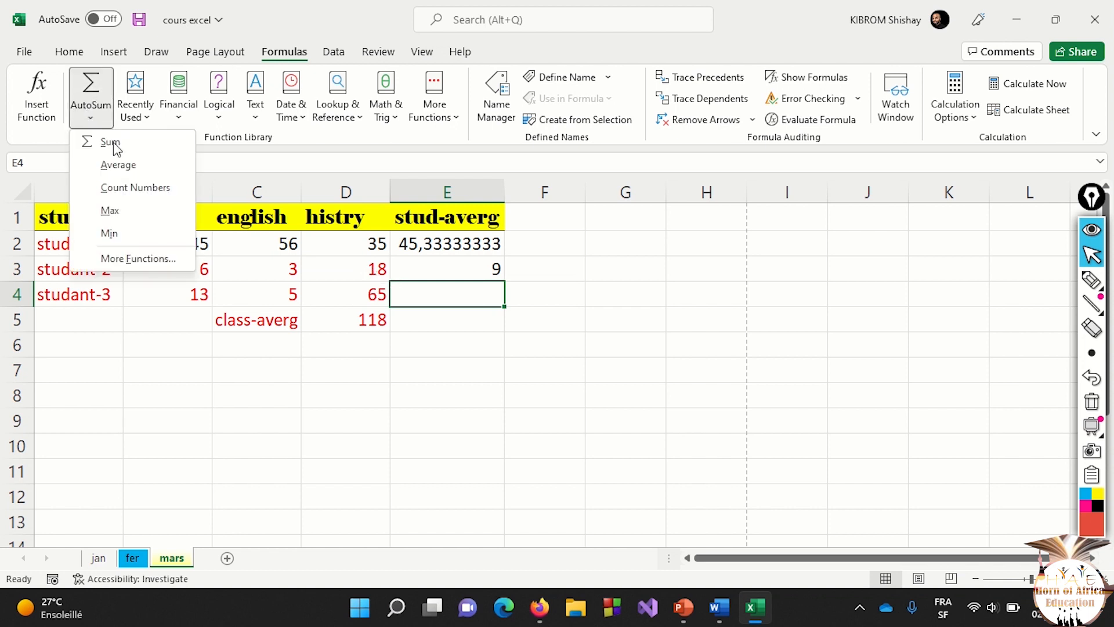
pyautogui.click(118, 166)
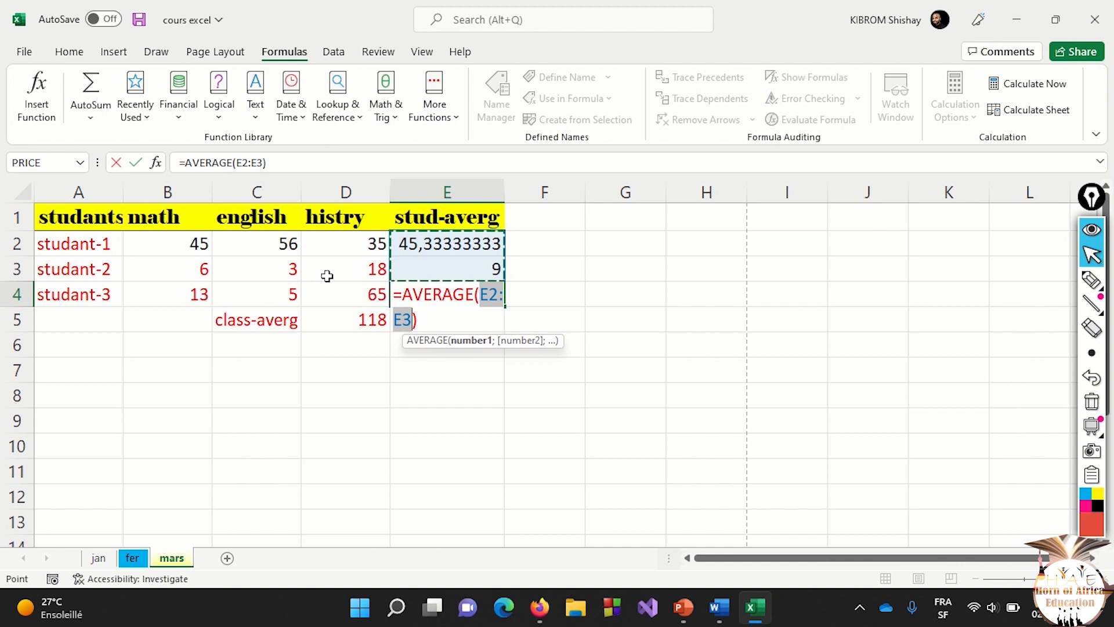
pyautogui.keyDown('shift'); pyautogui.click(183, 298); pyautogui.keyUp('shift')
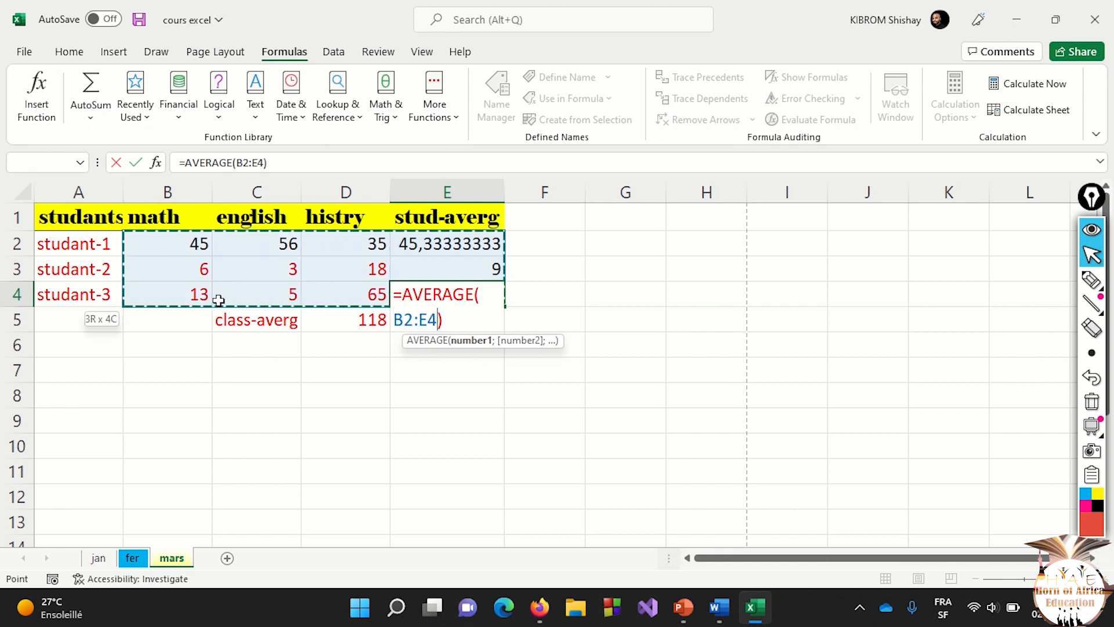
pyautogui.click(199, 290)
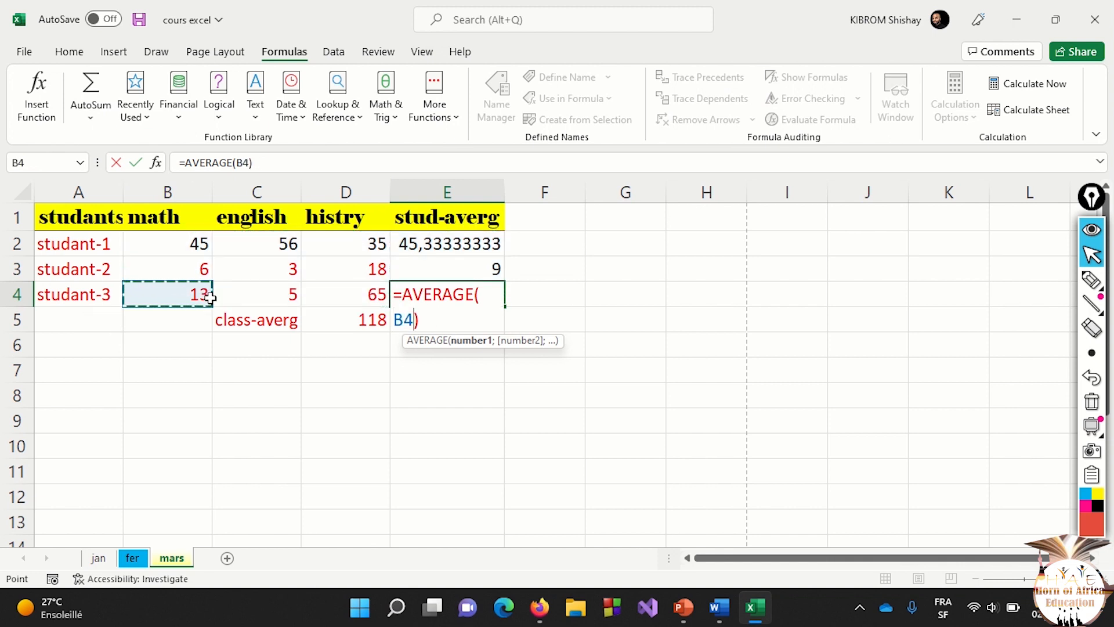
pyautogui.moveTo(210, 298); pyautogui.dragTo(331, 285)
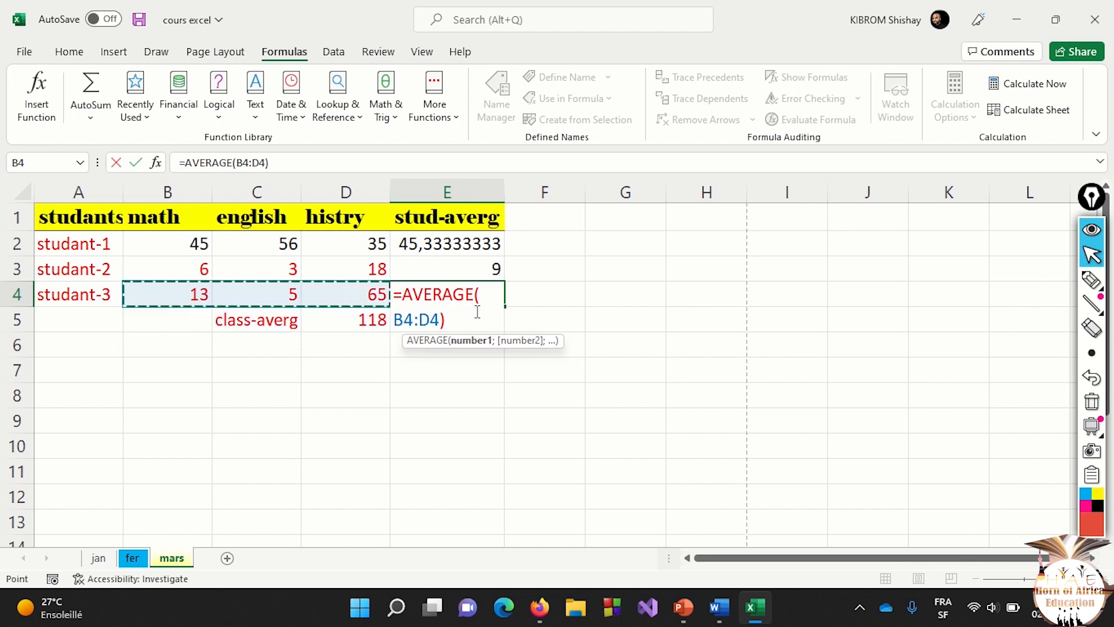
pyautogui.press('Return')
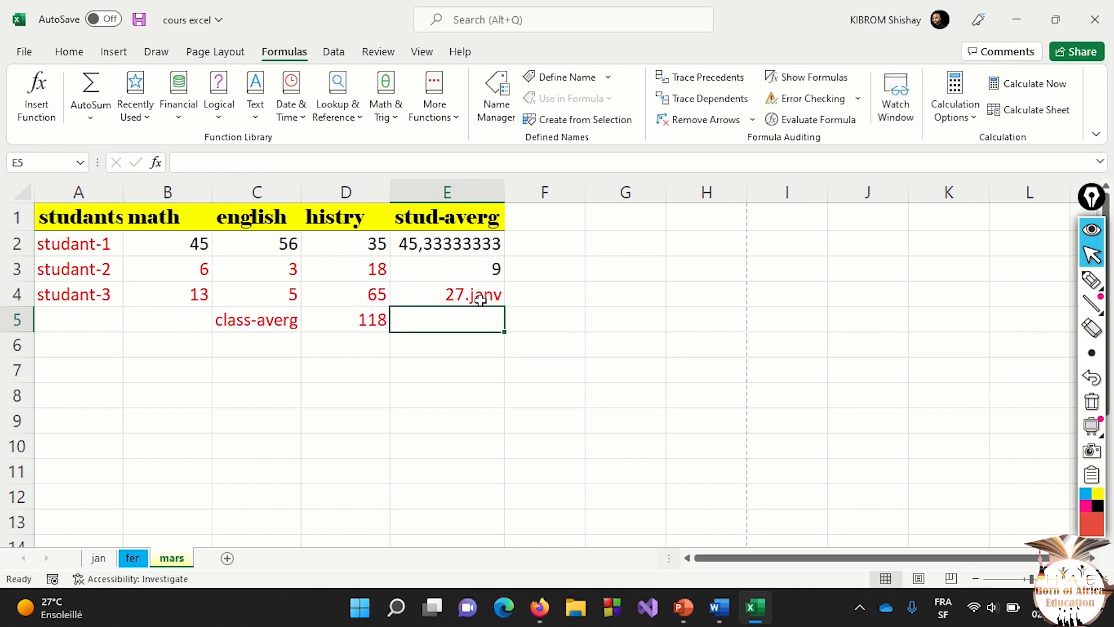
# Clear only the formatting of studant-3's average in cell E4, keeping its formula.
pyautogui.click(481, 299)
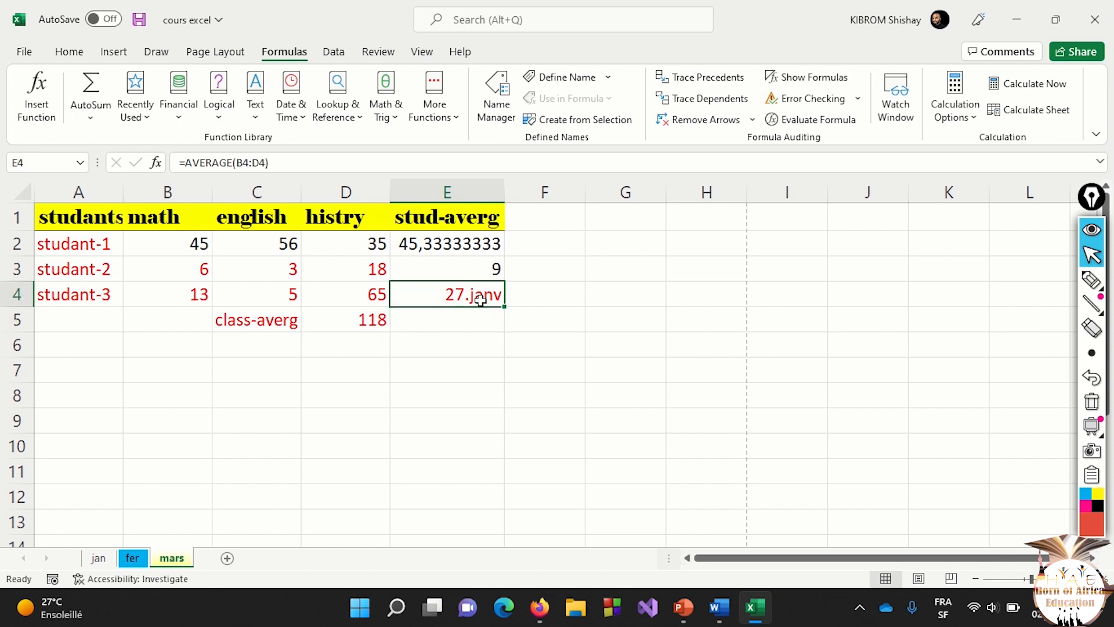
pyautogui.click(69, 53)
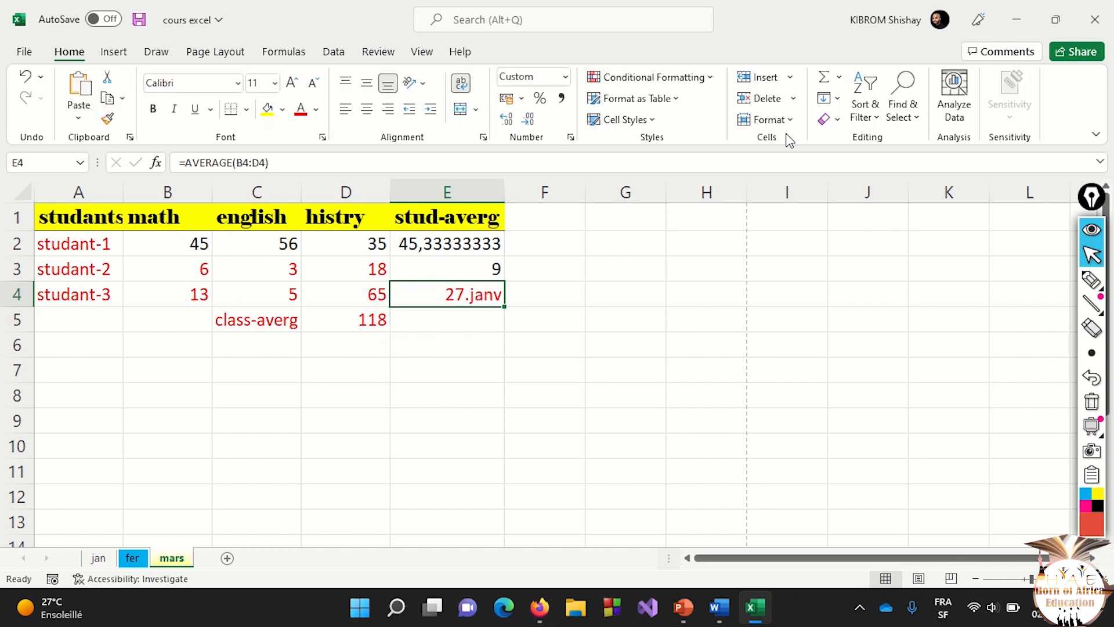
pyautogui.click(840, 128)
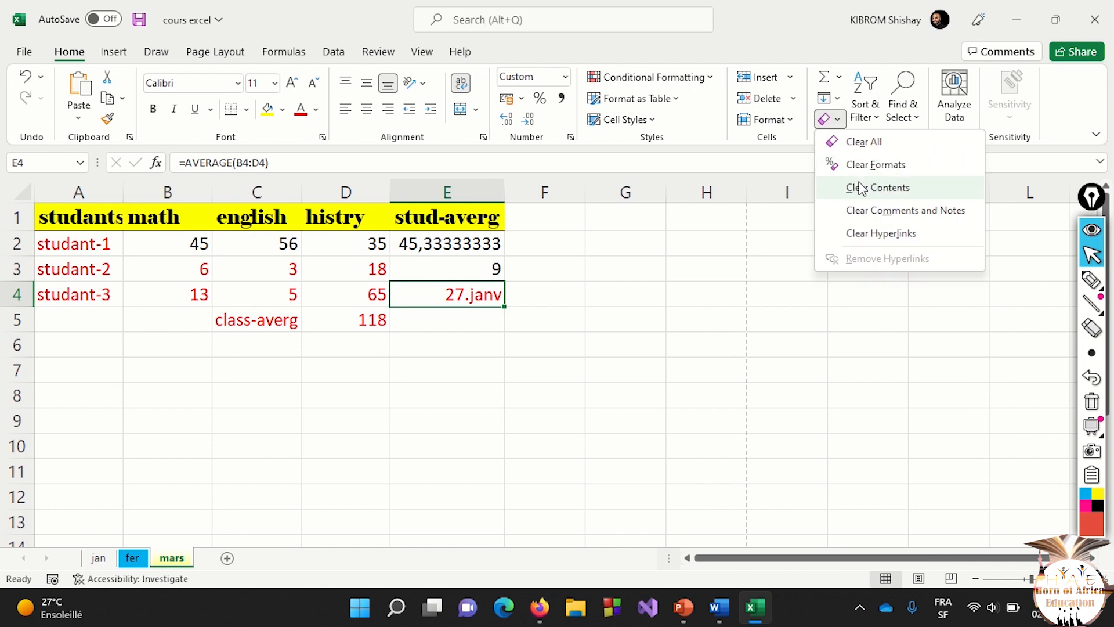
pyautogui.click(861, 166)
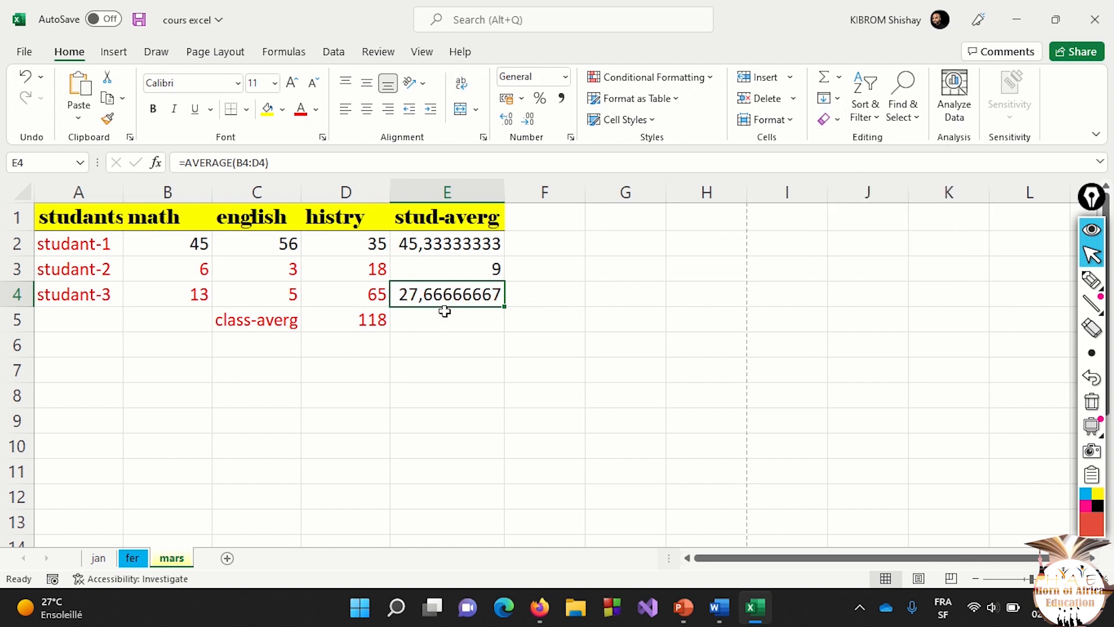
# Delete the SUM formula from cell D5 in the class-averg row.
pyautogui.click(431, 331)
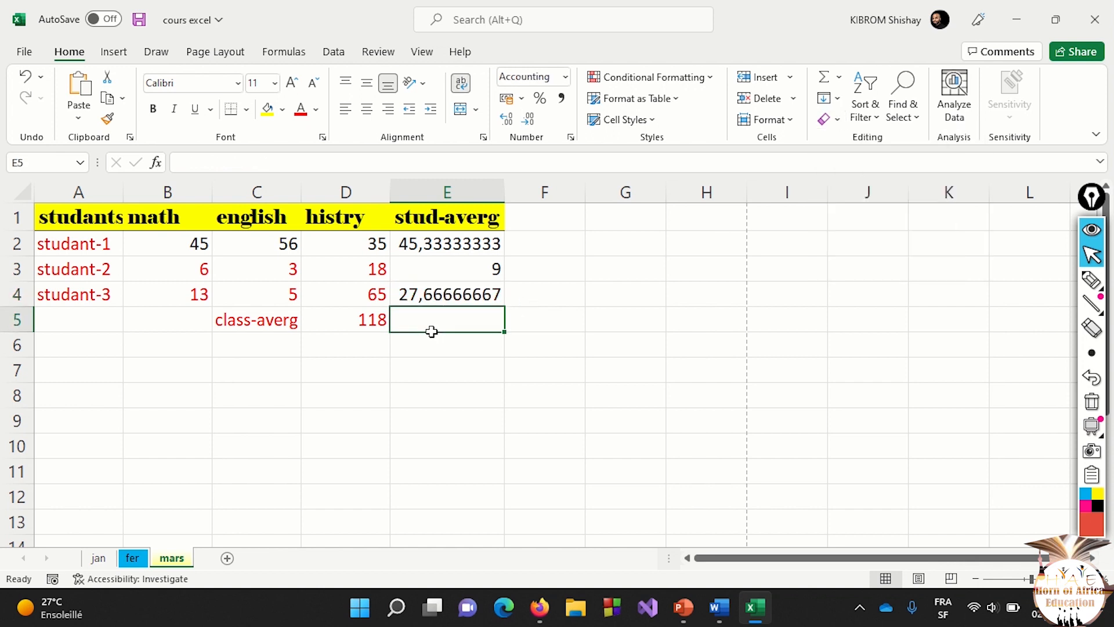
pyautogui.click(370, 316)
pyautogui.doubleClick(370, 316)
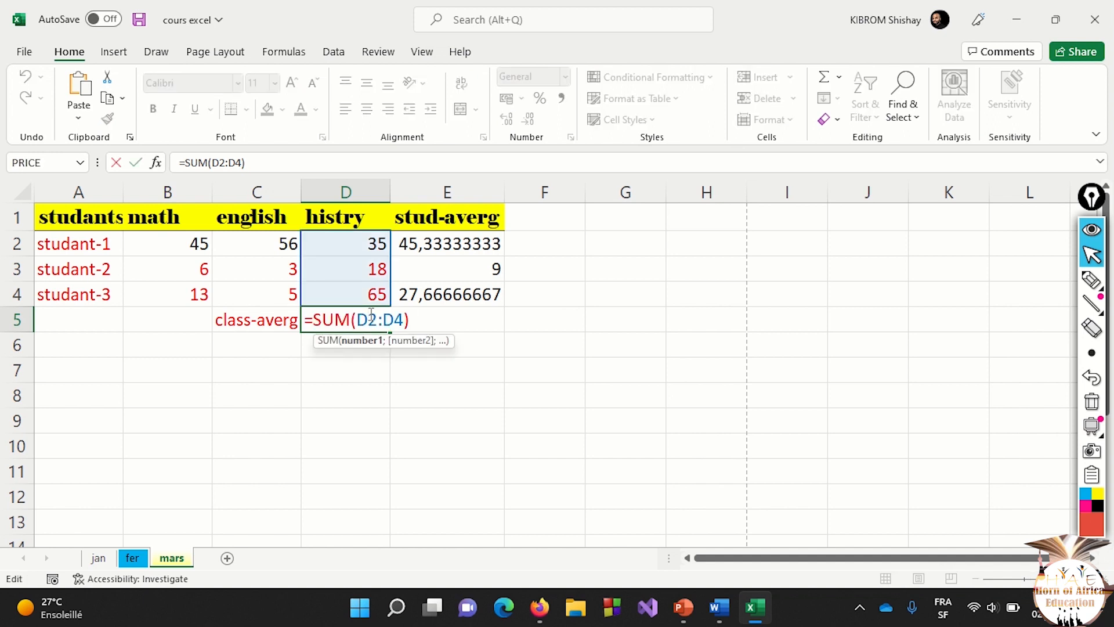
pyautogui.hotkey('ctrl', 'a')
pyautogui.press('BackSpace')
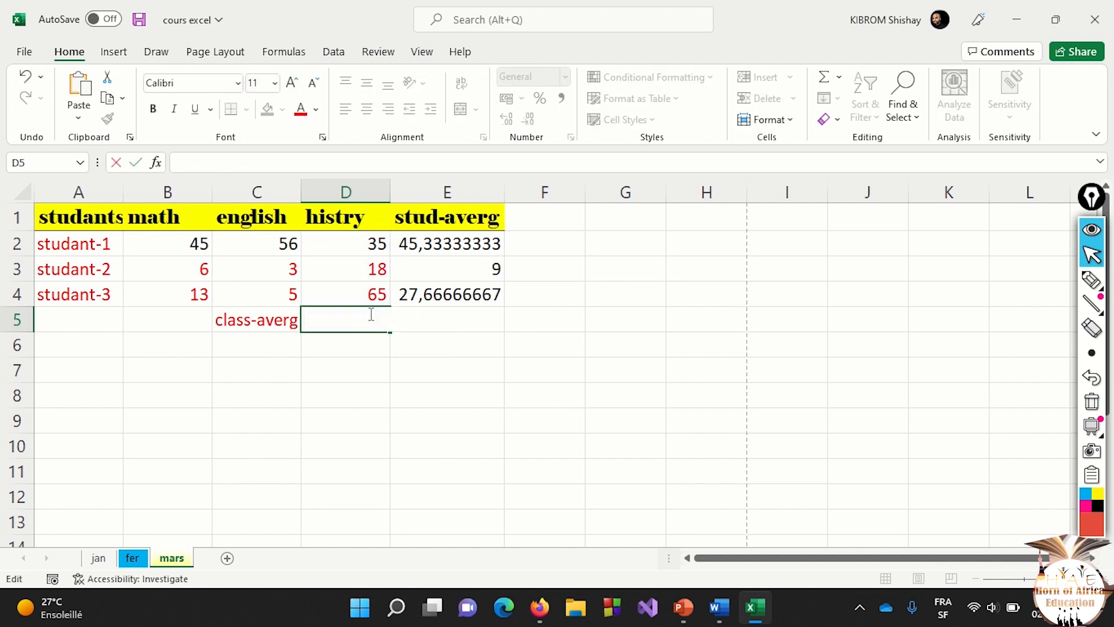
# Move the class-averg label from cell C5 to cell A5, below the student names.
pyautogui.click(94, 322)
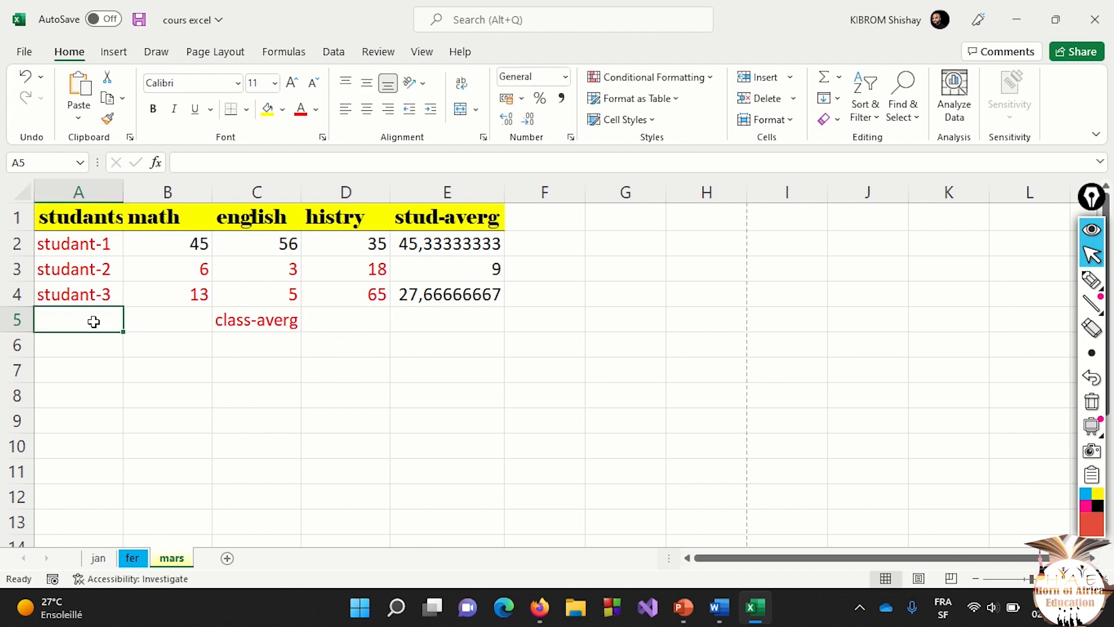
pyautogui.write('c')
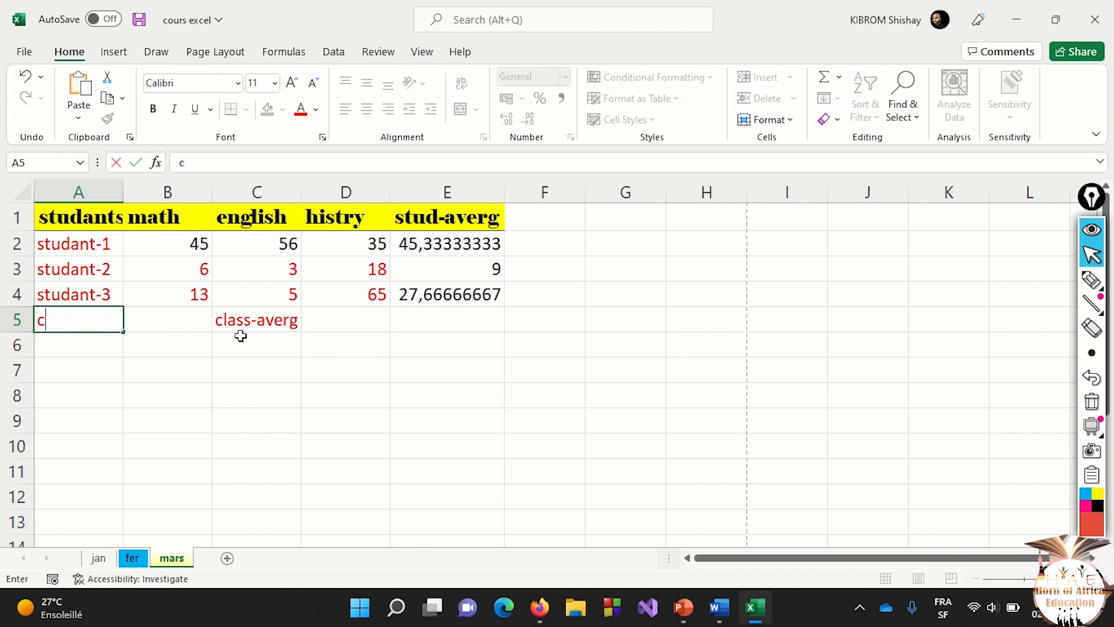
pyautogui.click(251, 323)
pyautogui.doubleClick(256, 323)
pyautogui.doubleClick(256, 322)
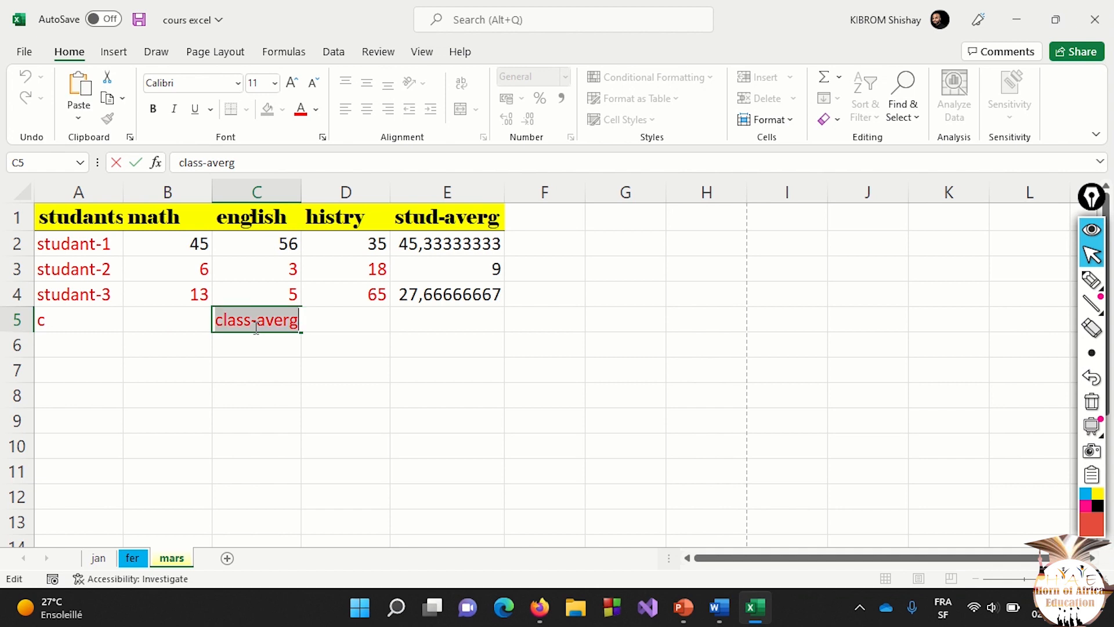
pyautogui.hotkey('ctrl', 'x')
pyautogui.click(58, 318)
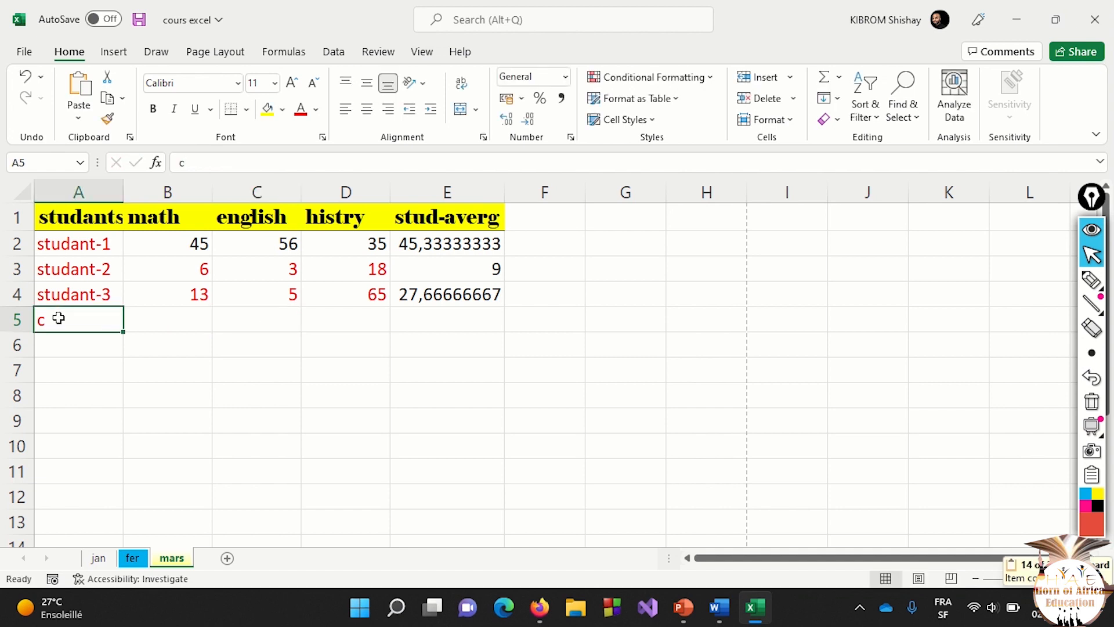
pyautogui.doubleClick(59, 318)
pyautogui.hotkey('ctrl', 'v')
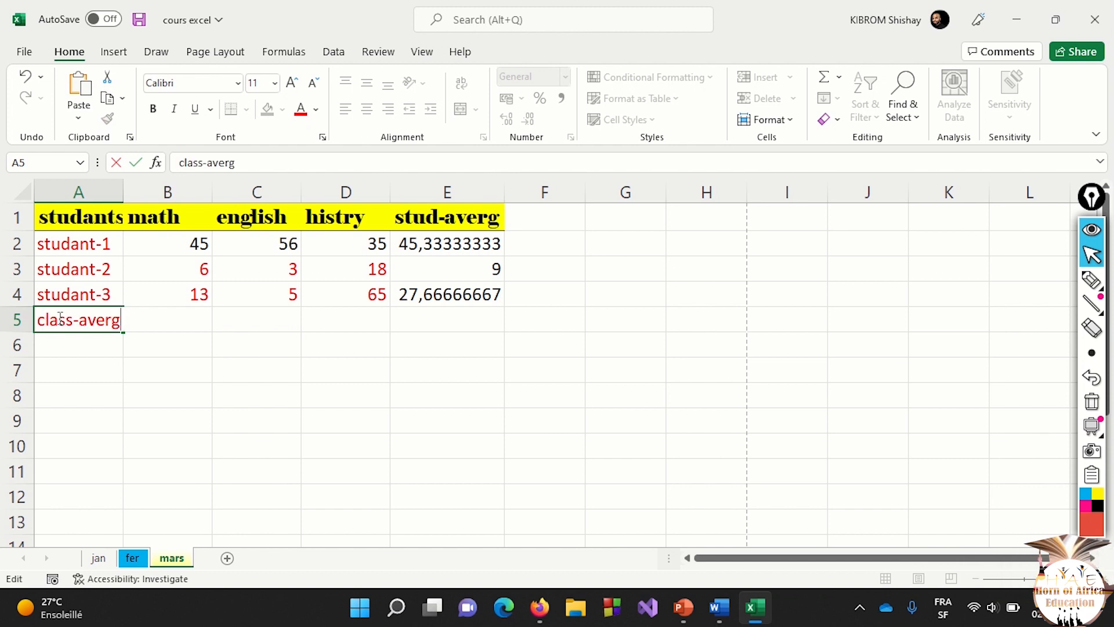
pyautogui.doubleClick(183, 323)
pyautogui.tripleClick(184, 323)
pyautogui.doubleClick(183, 323)
pyautogui.click(260, 317)
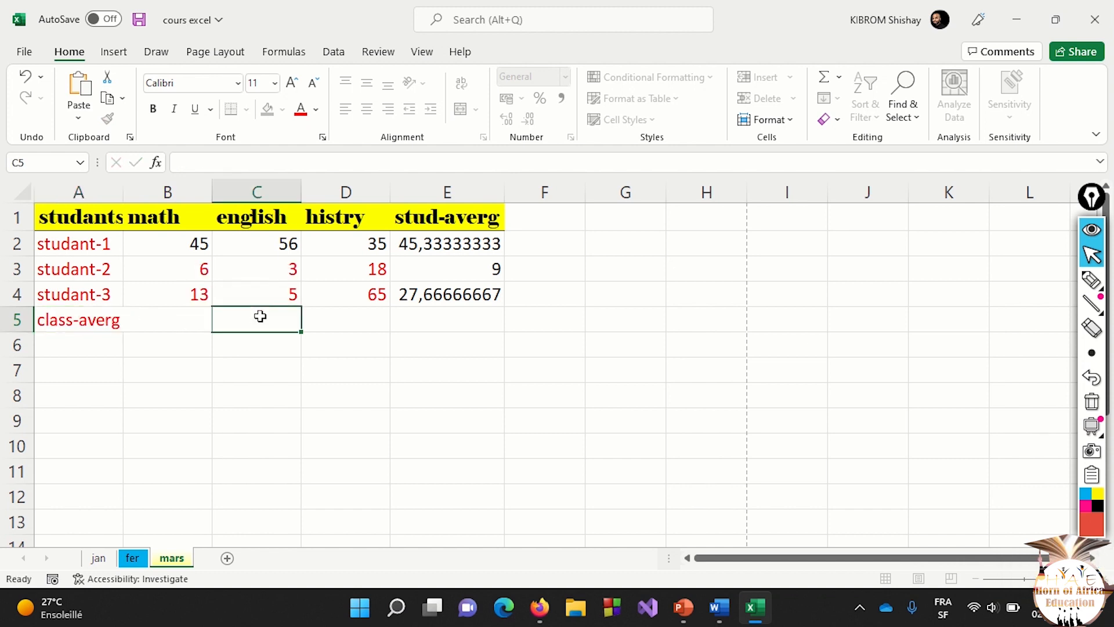
# Calculate the class average for math in cell B5 with the AVERAGE function over B2:B4.
pyautogui.click(167, 315)
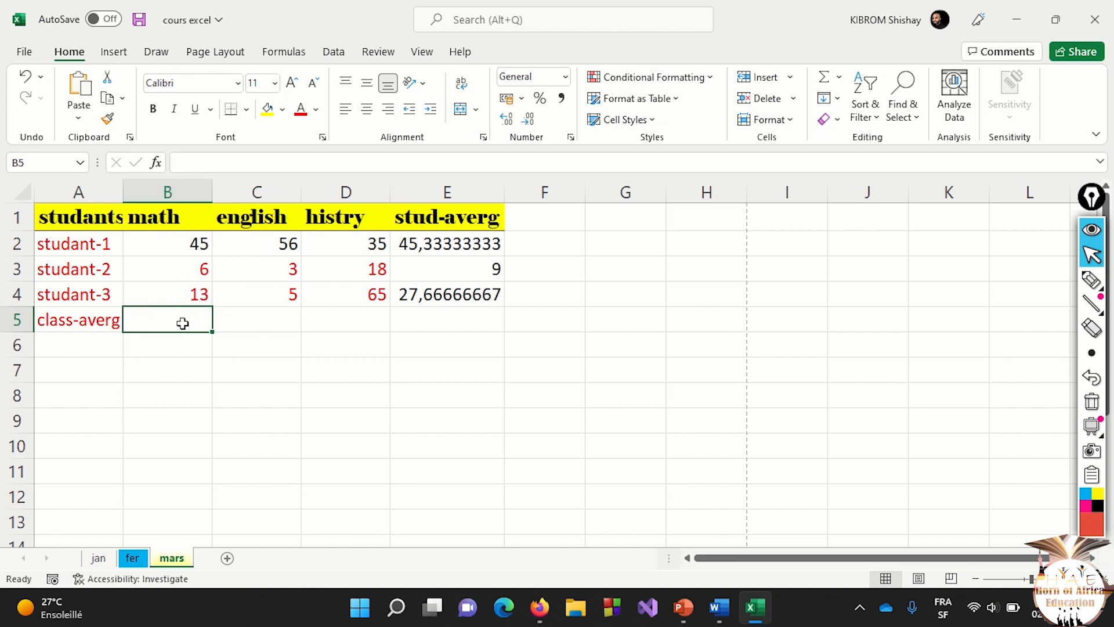
pyautogui.click(281, 56)
pyautogui.click(90, 118)
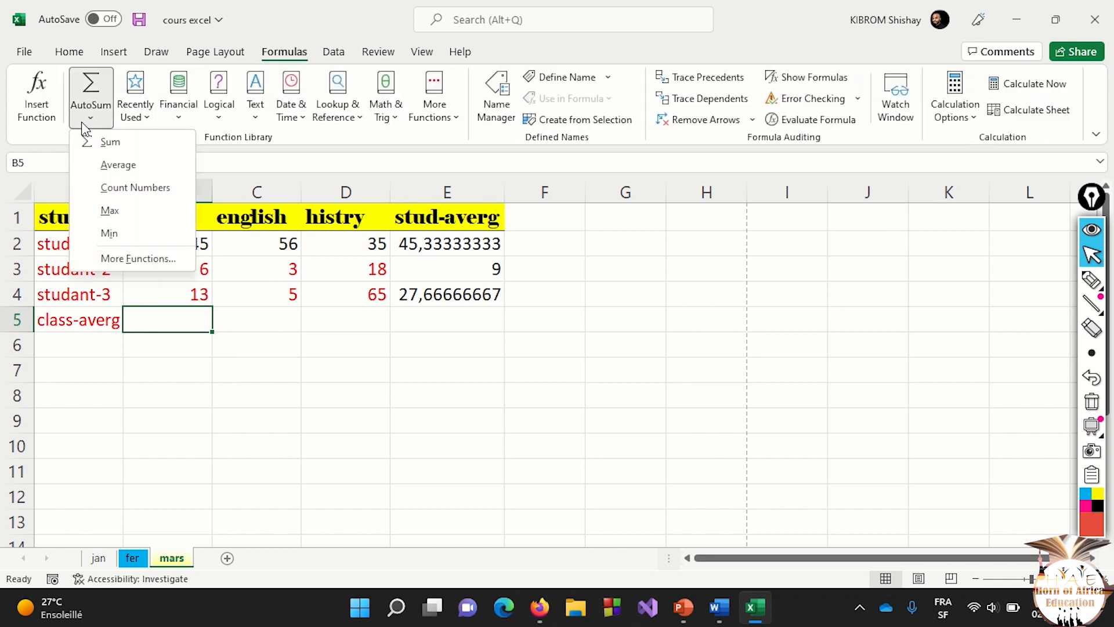
pyautogui.click(106, 164)
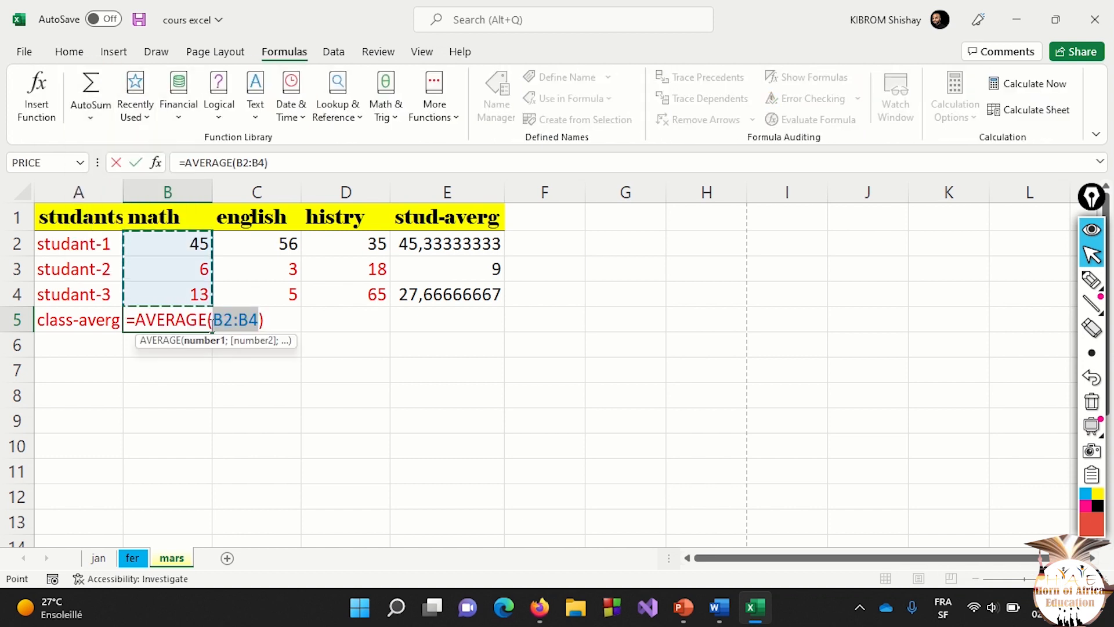
pyautogui.press('Return')
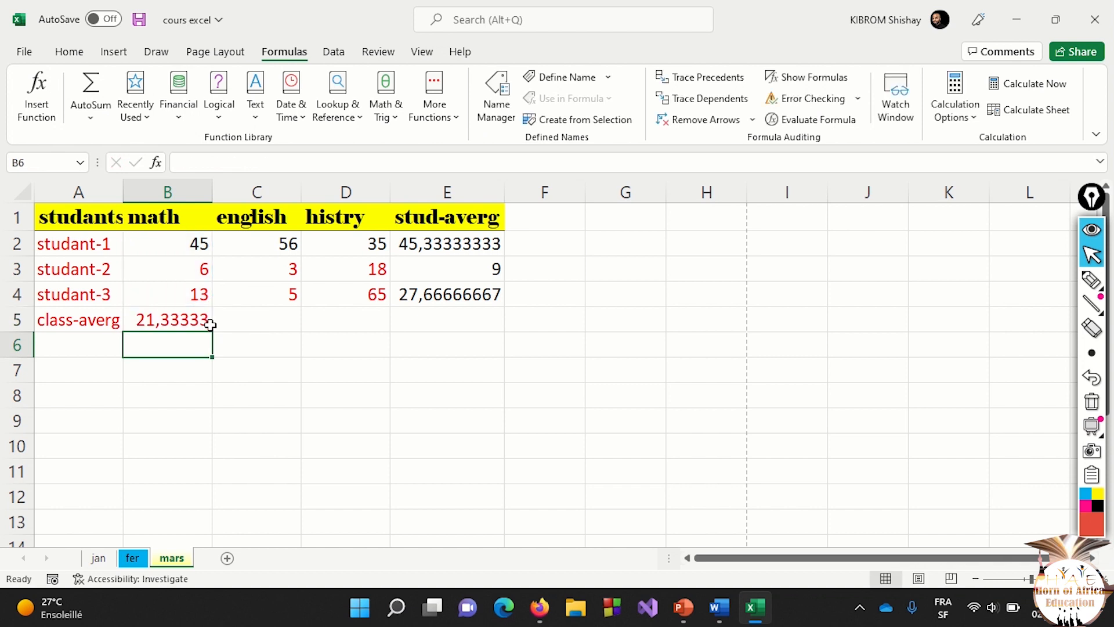
# Calculate the class average for english in cell C5 with the AVERAGE function over C2:C4.
pyautogui.click(260, 328)
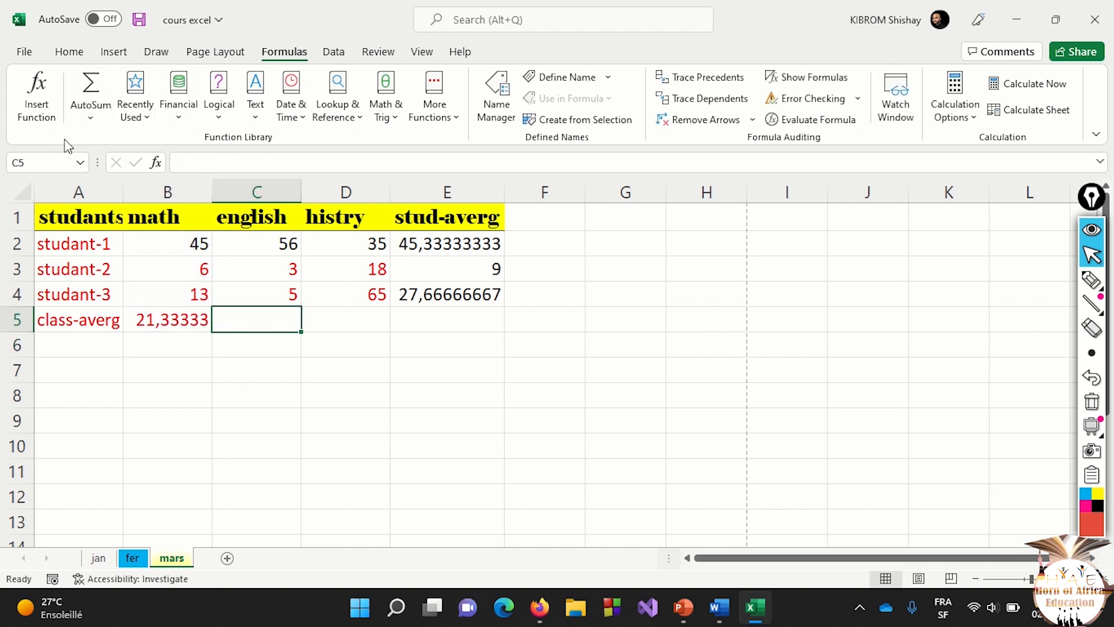
pyautogui.click(91, 117)
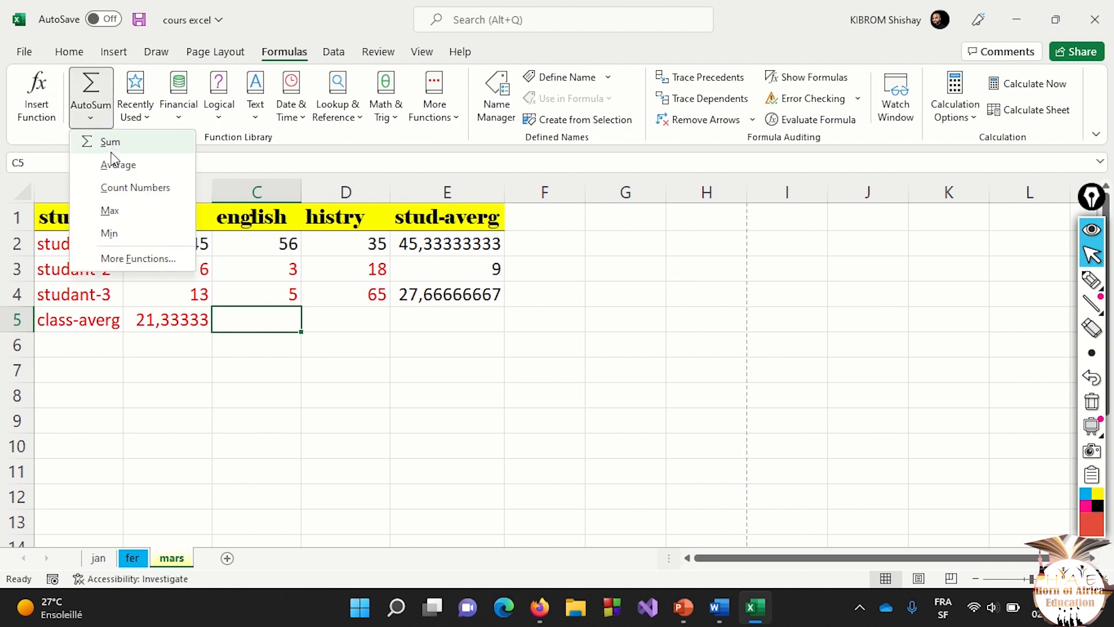
pyautogui.click(116, 164)
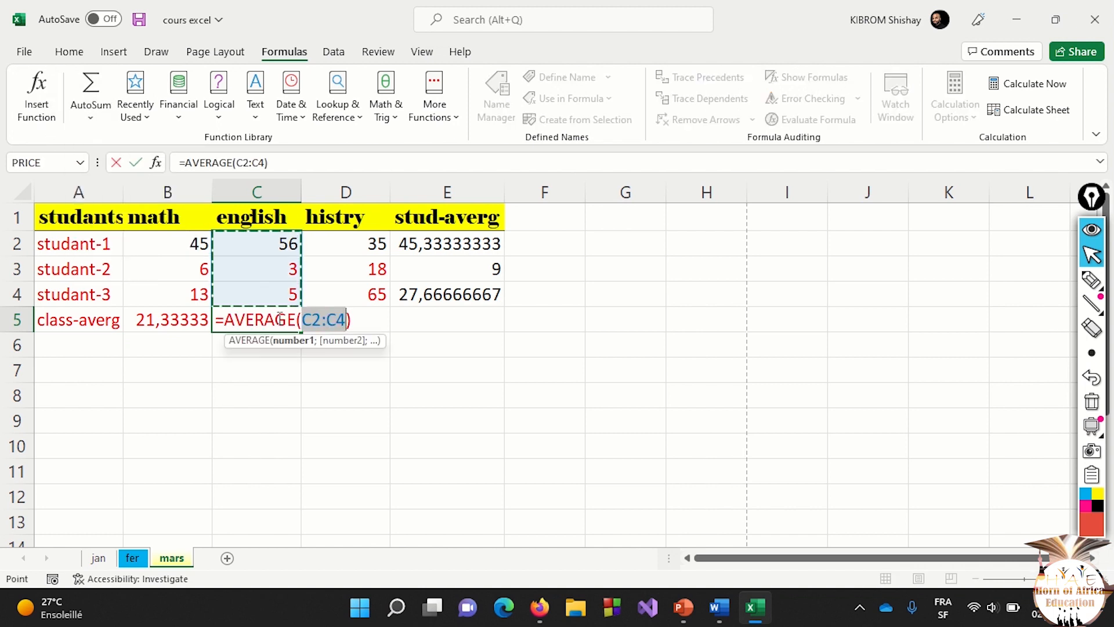
pyautogui.press('Return')
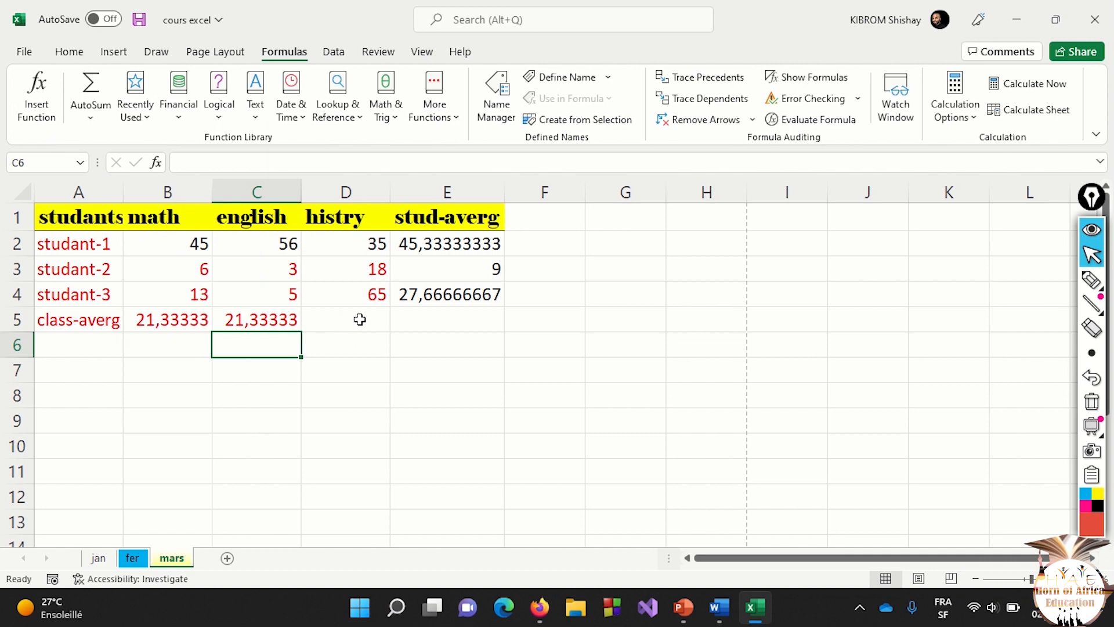
# Calculate the class average for histry in cell D5 with the AVERAGE function over the suggested grades above it.
pyautogui.click(359, 320)
pyautogui.click(90, 121)
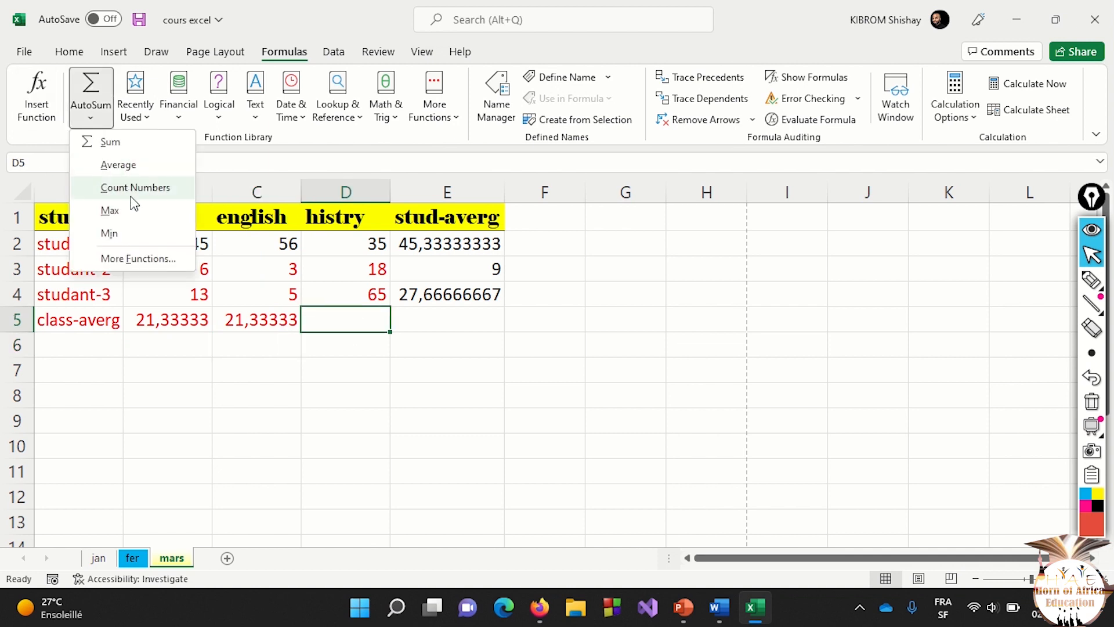
pyautogui.click(145, 167)
pyautogui.press('Return')
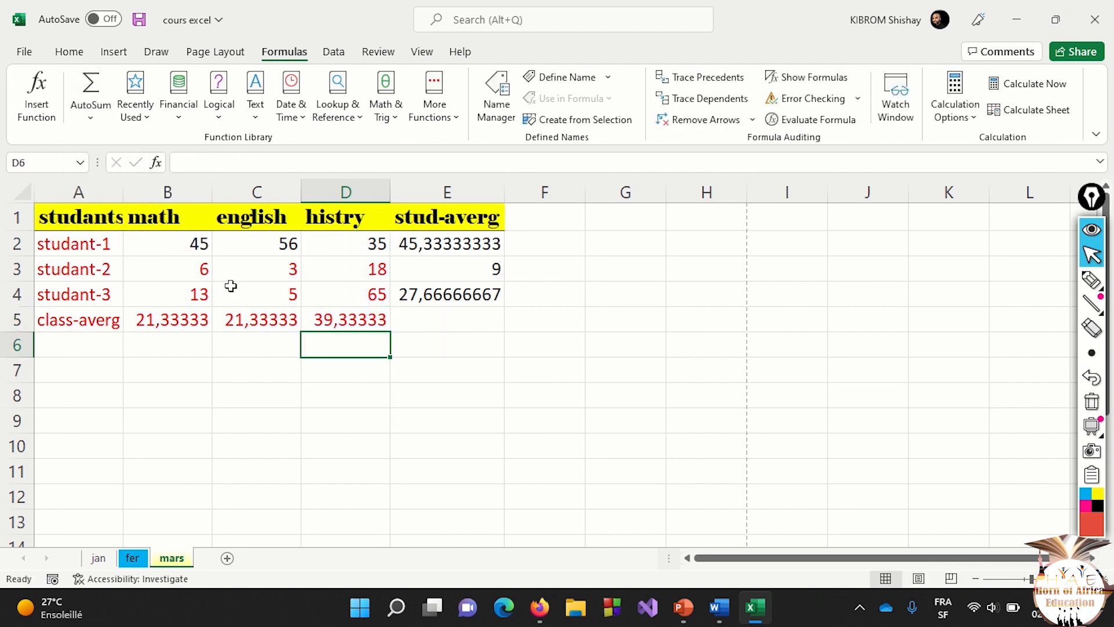
# Calculate the overall class average in cell E5 under stud-averg with the AVERAGE function, accepting the suggested range.
pyautogui.click(426, 316)
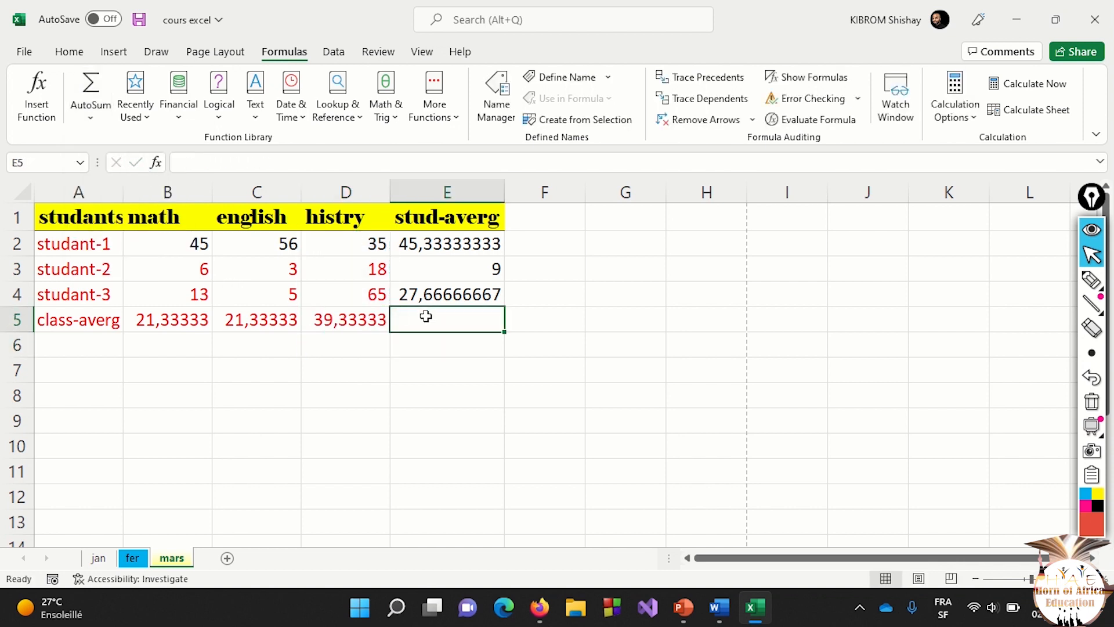
pyautogui.click(91, 122)
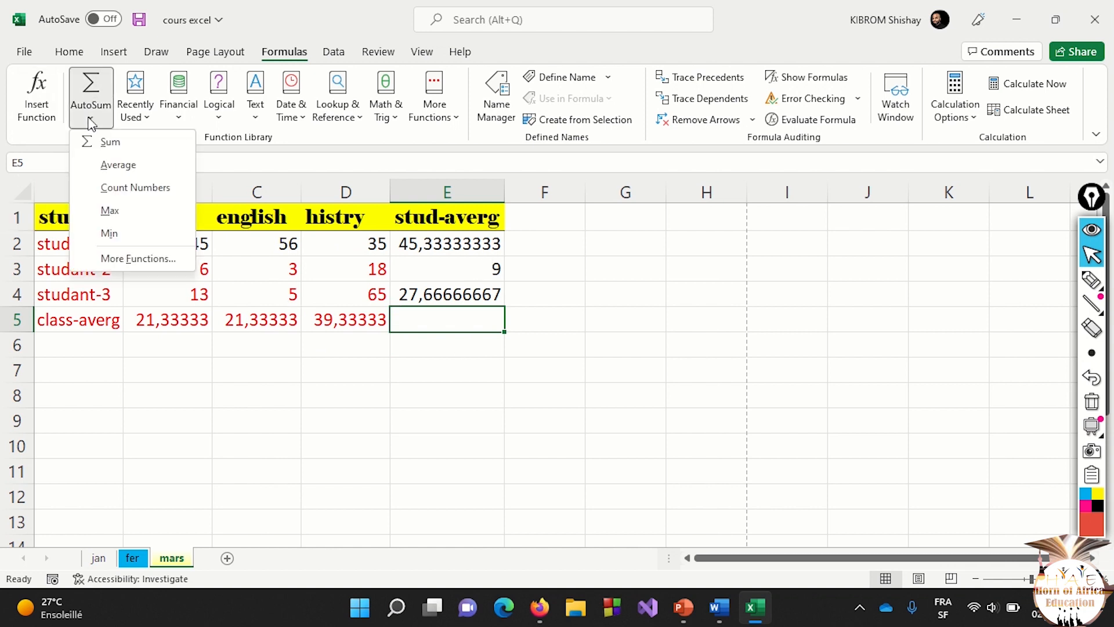
pyautogui.click(116, 173)
pyautogui.press('Return')
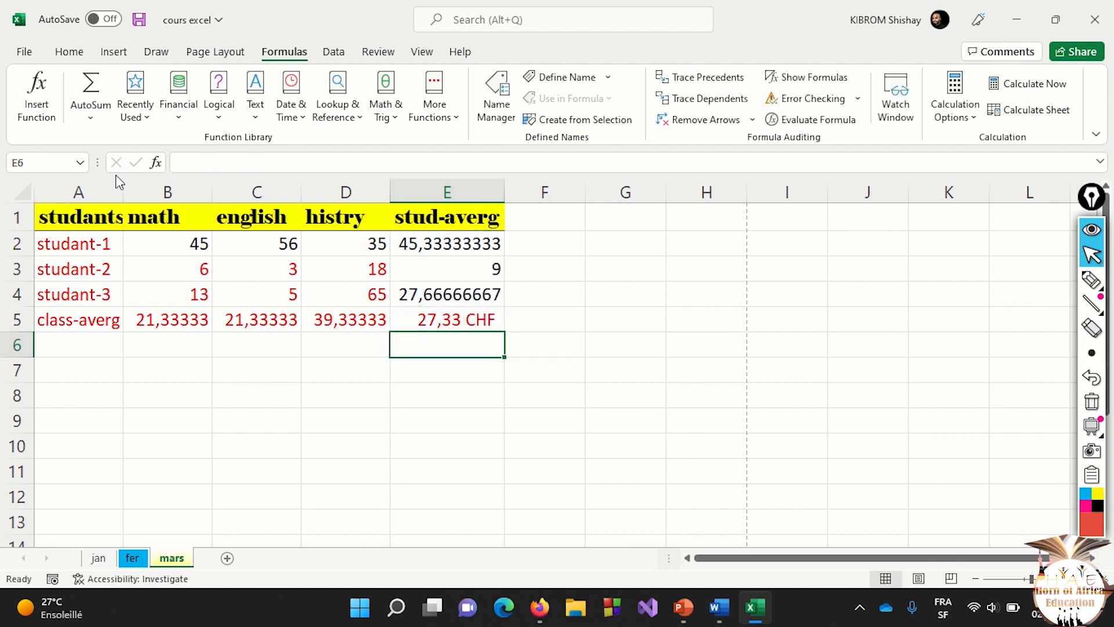
# Fill the class-averg row from A5 to E5 with the standard light green color.
pyautogui.moveTo(51, 319); pyautogui.dragTo(431, 316)
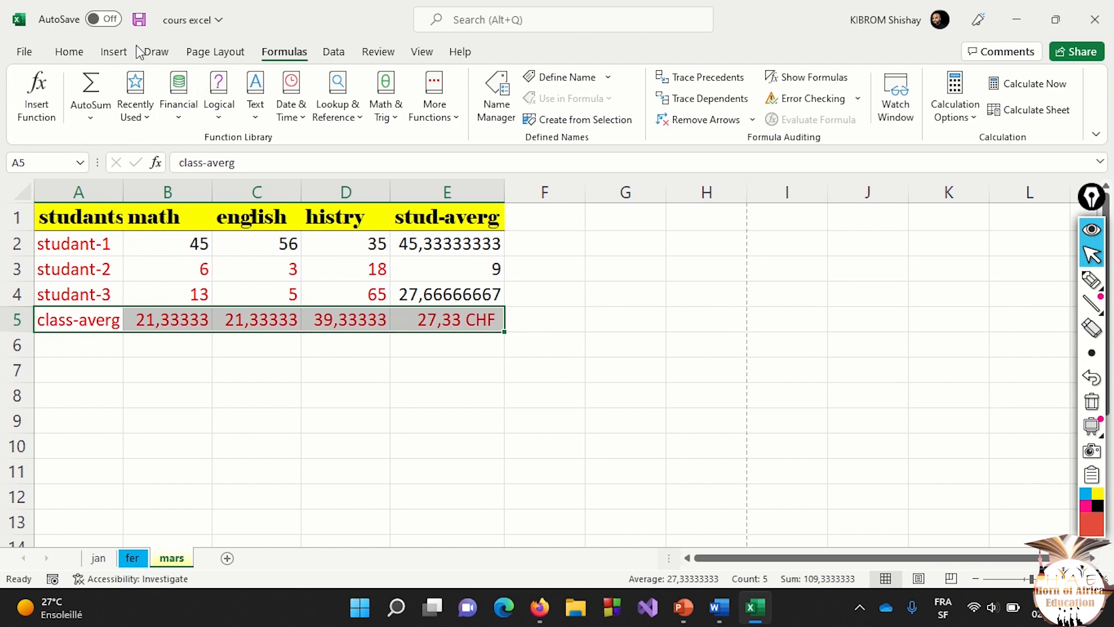
pyautogui.click(67, 53)
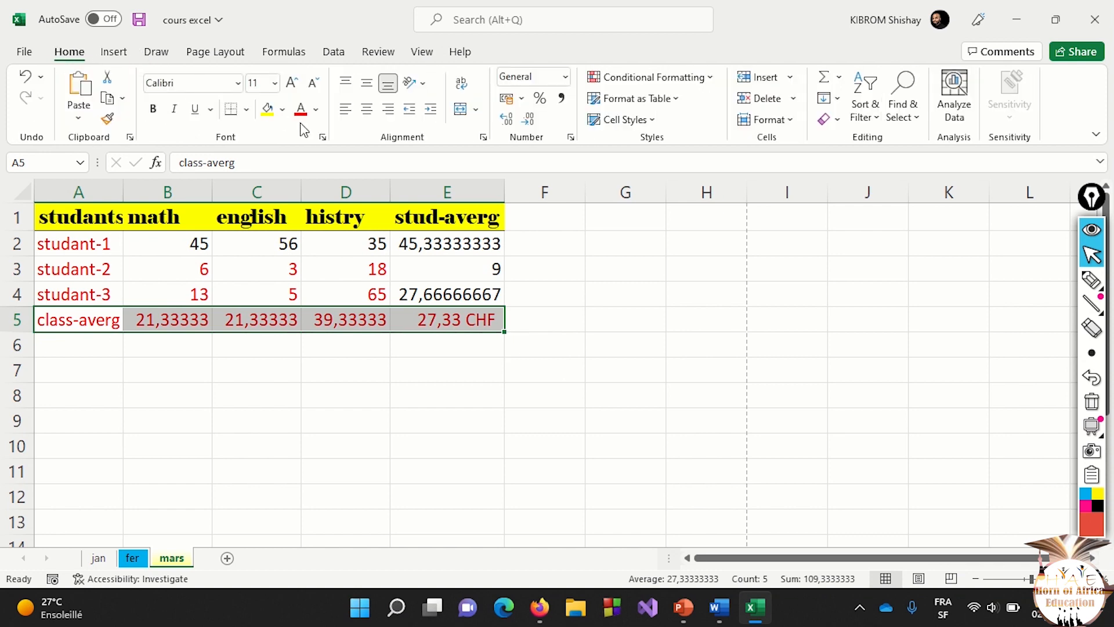
pyautogui.click(283, 110)
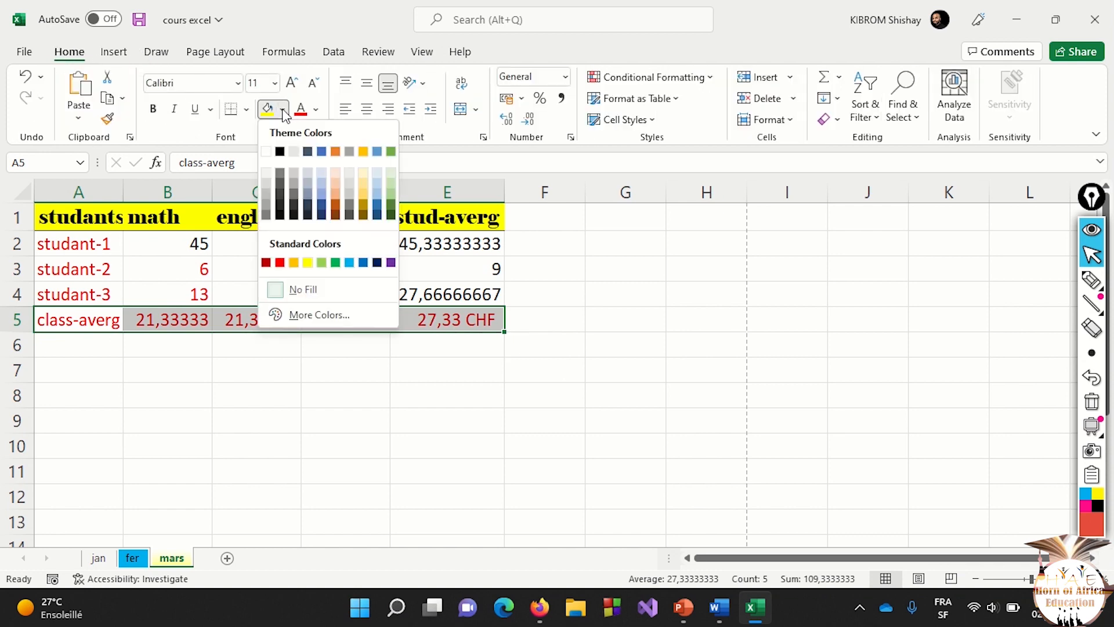
pyautogui.click(322, 263)
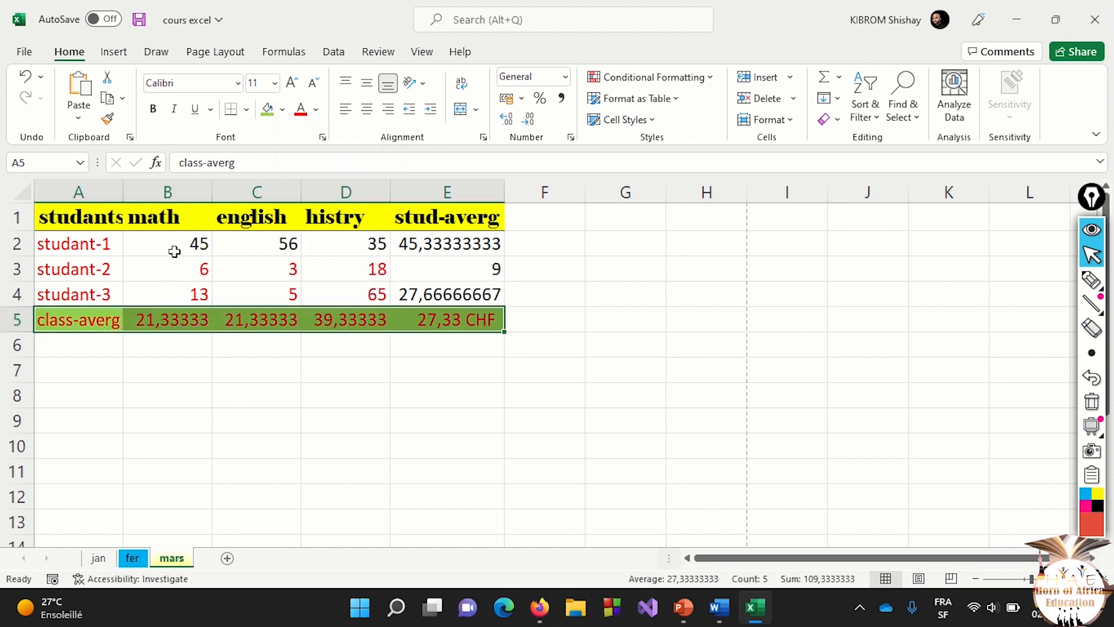
# Fill the math grades in B2:B4 with the lightest gray shade of the white theme color.
pyautogui.moveTo(182, 243); pyautogui.dragTo(179, 291)
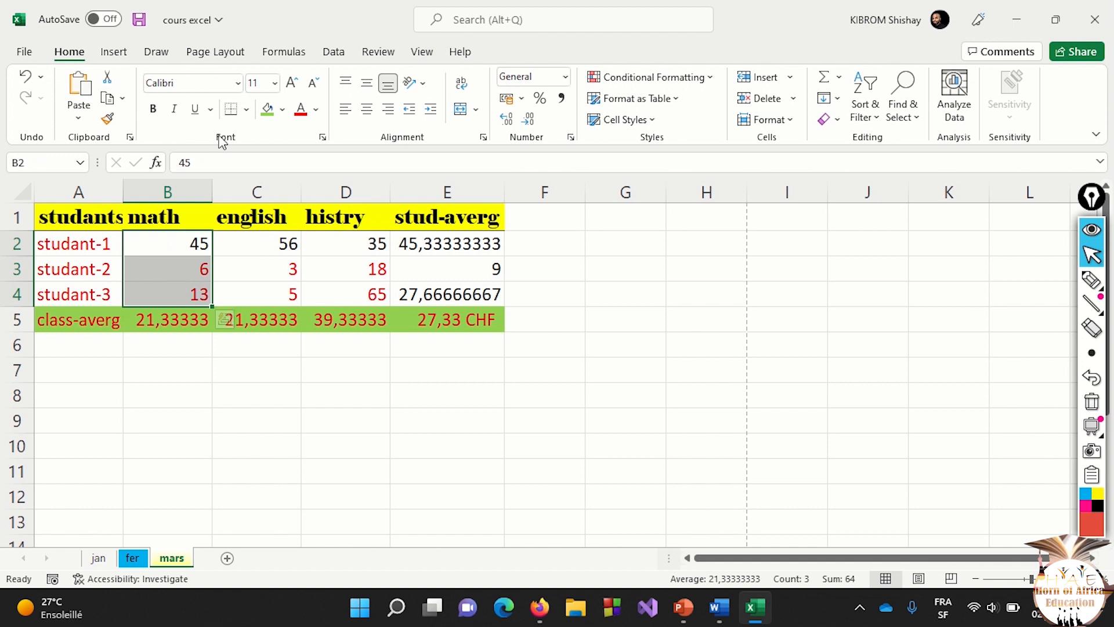
pyautogui.click(284, 112)
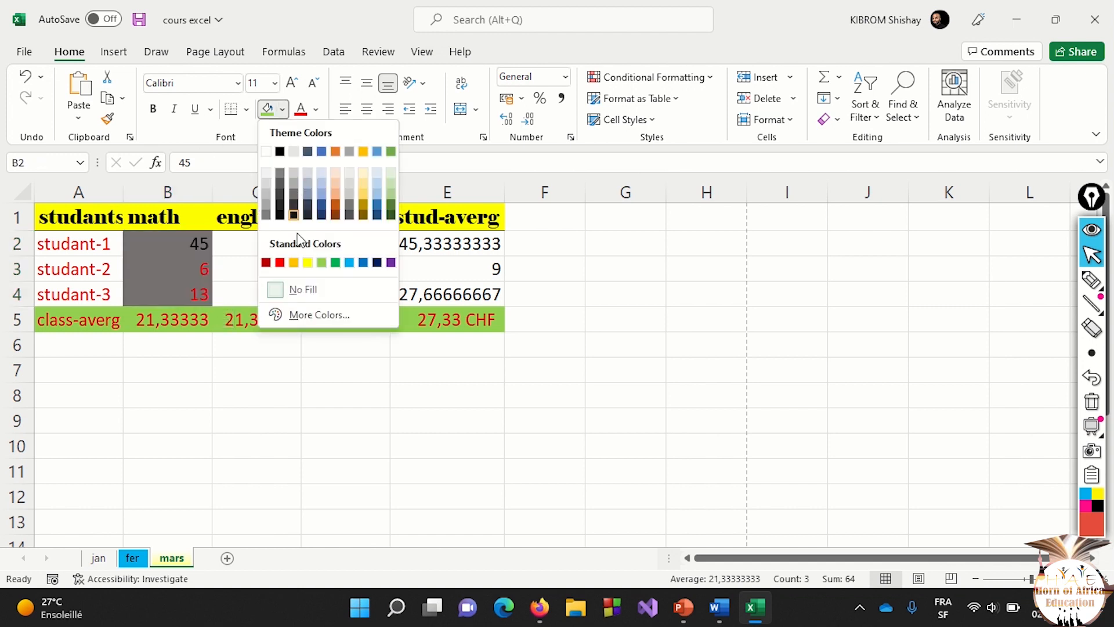
pyautogui.click(268, 173)
# Fill the english grades in C2:C4 with a medium gray shade of the white theme color.
pyautogui.moveTo(240, 244); pyautogui.dragTo(242, 284)
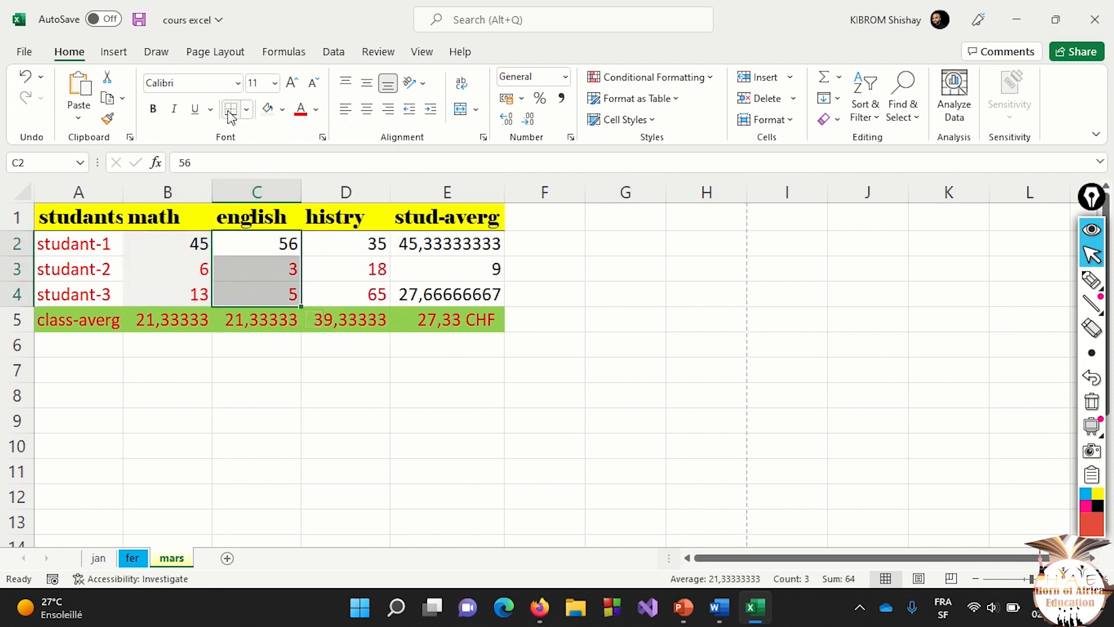
pyautogui.click(278, 116)
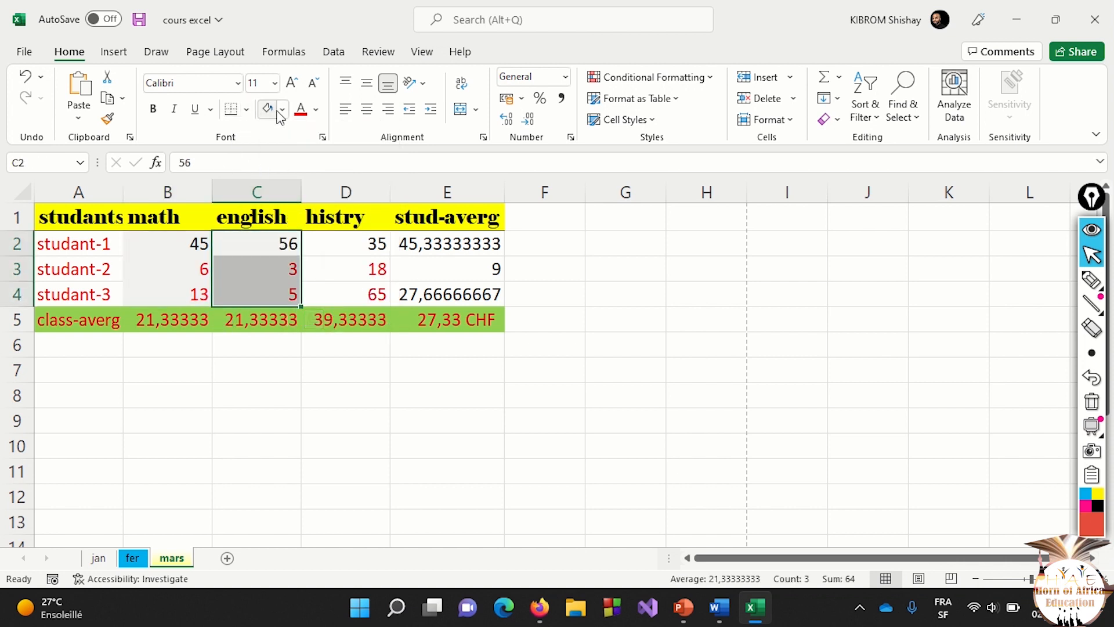
pyautogui.click(283, 111)
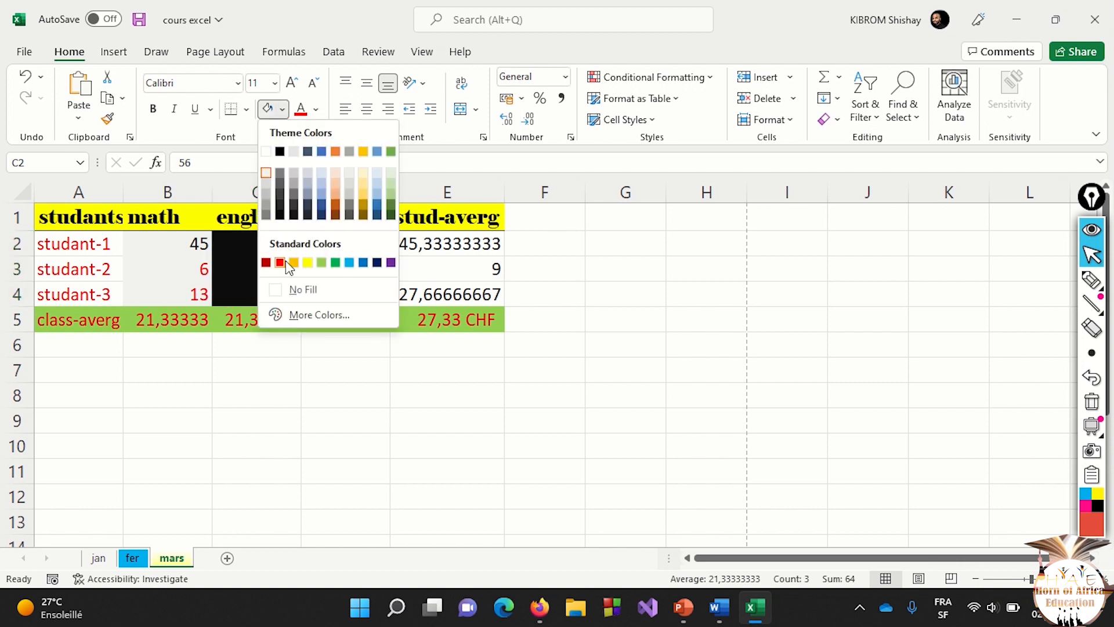
pyautogui.click(267, 191)
# Fill the histry grades in D2:D4 with a darker gray shade than the english column.
pyautogui.click(346, 257)
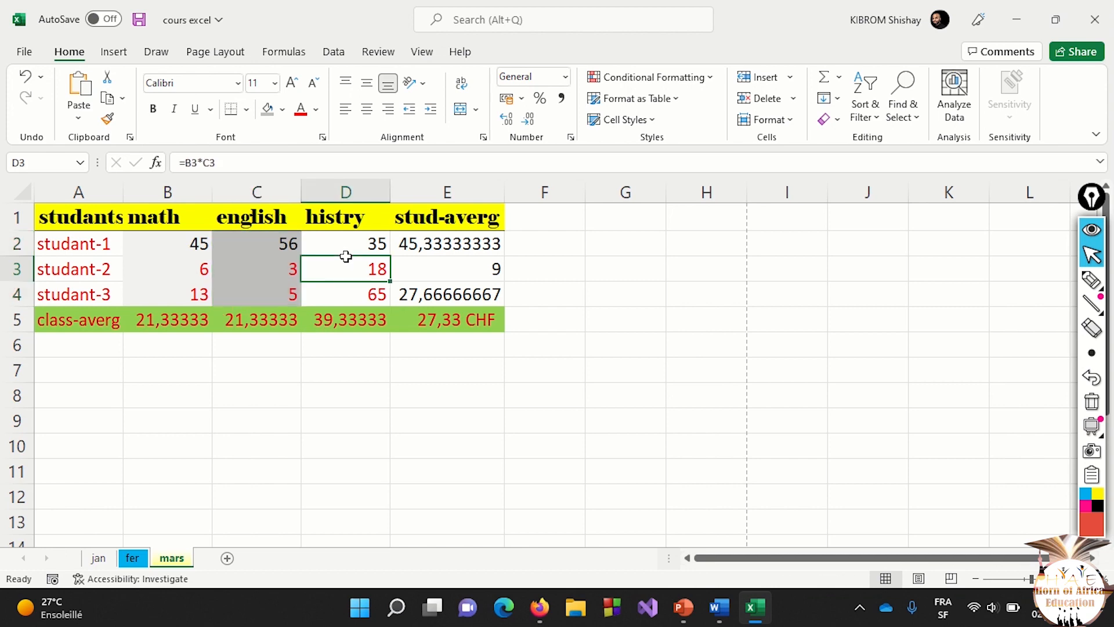
pyautogui.click(351, 234)
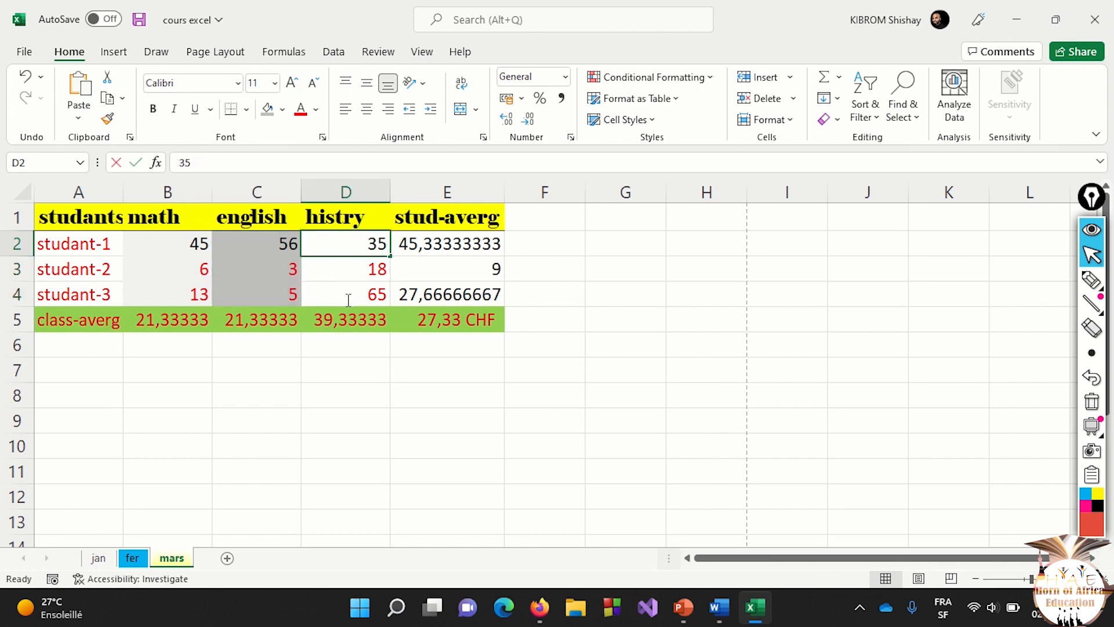
pyautogui.click(335, 259)
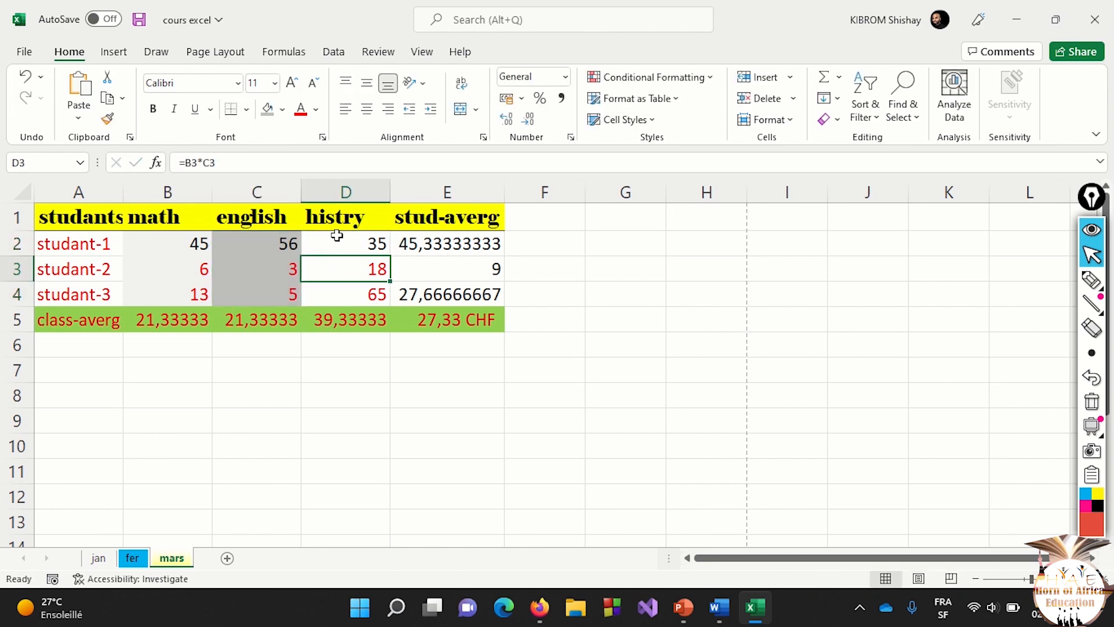
pyautogui.moveTo(337, 243); pyautogui.dragTo(336, 287)
pyautogui.click(282, 109)
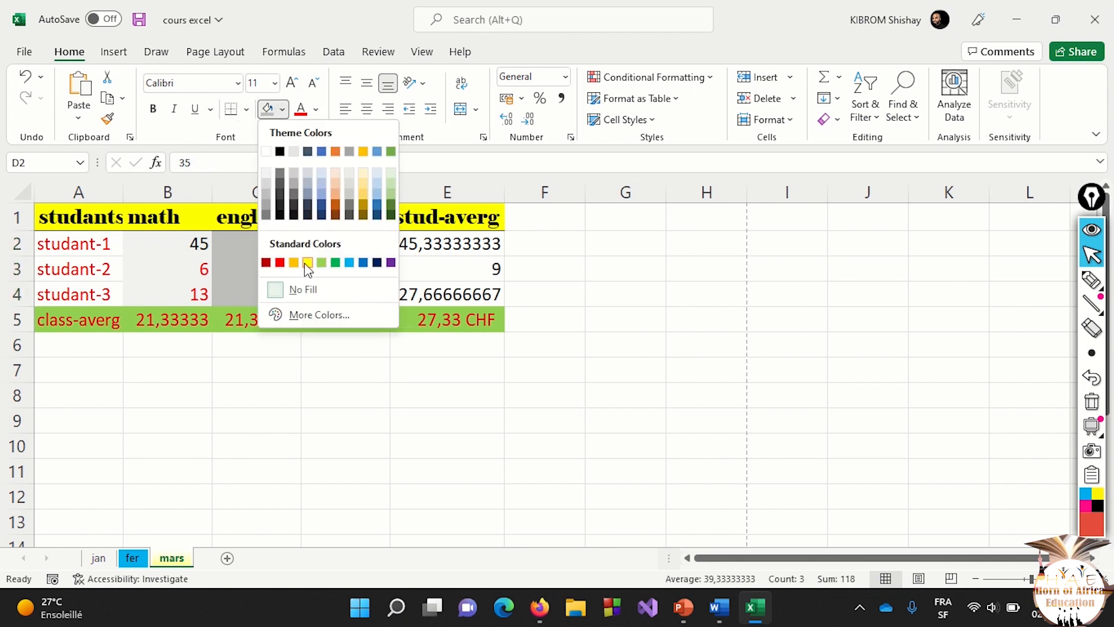
pyautogui.click(266, 205)
pyautogui.click(437, 284)
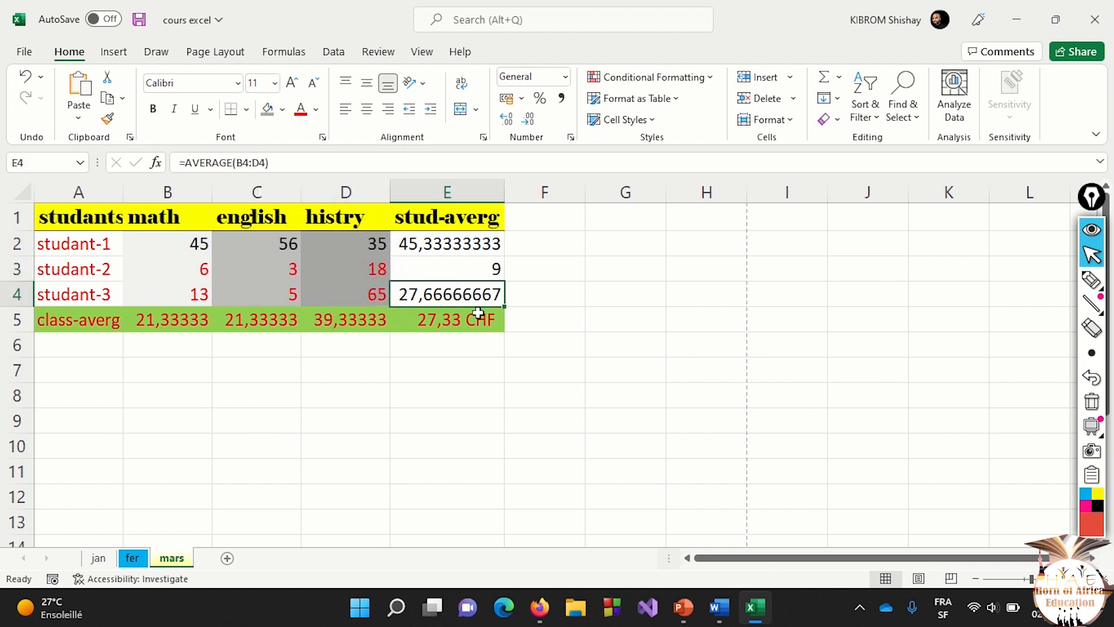
pyautogui.click(436, 342)
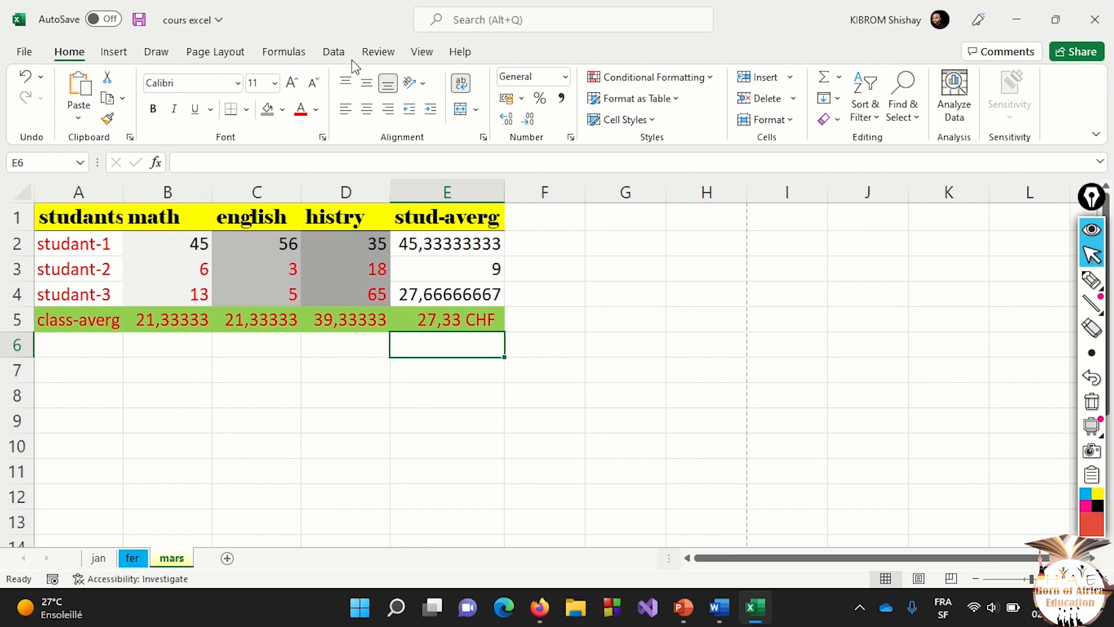
pyautogui.click(284, 52)
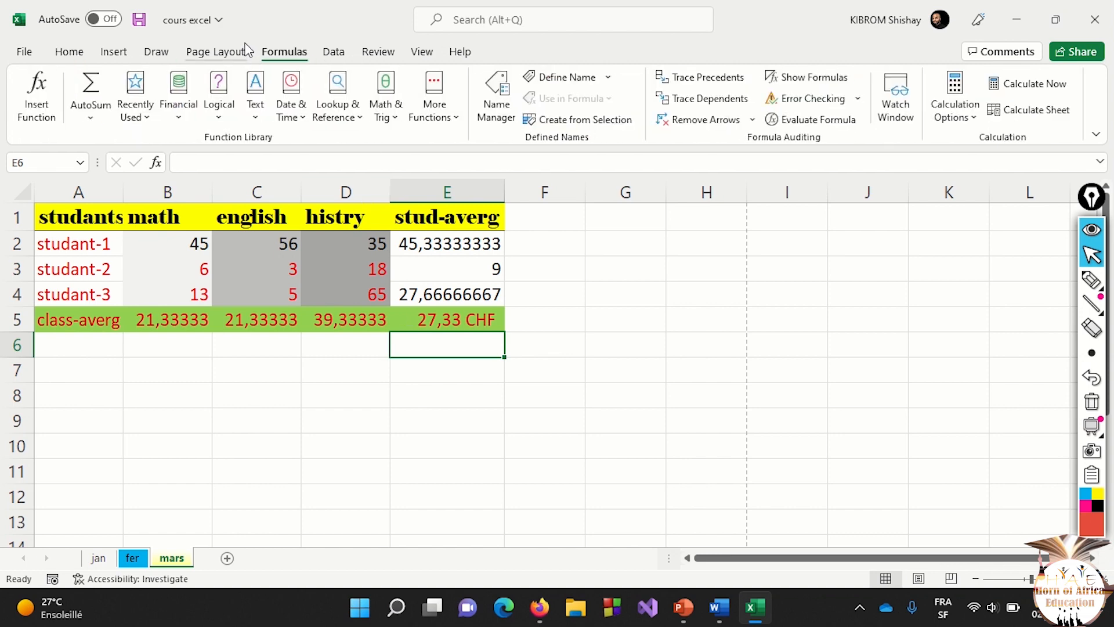
pyautogui.click(536, 8)
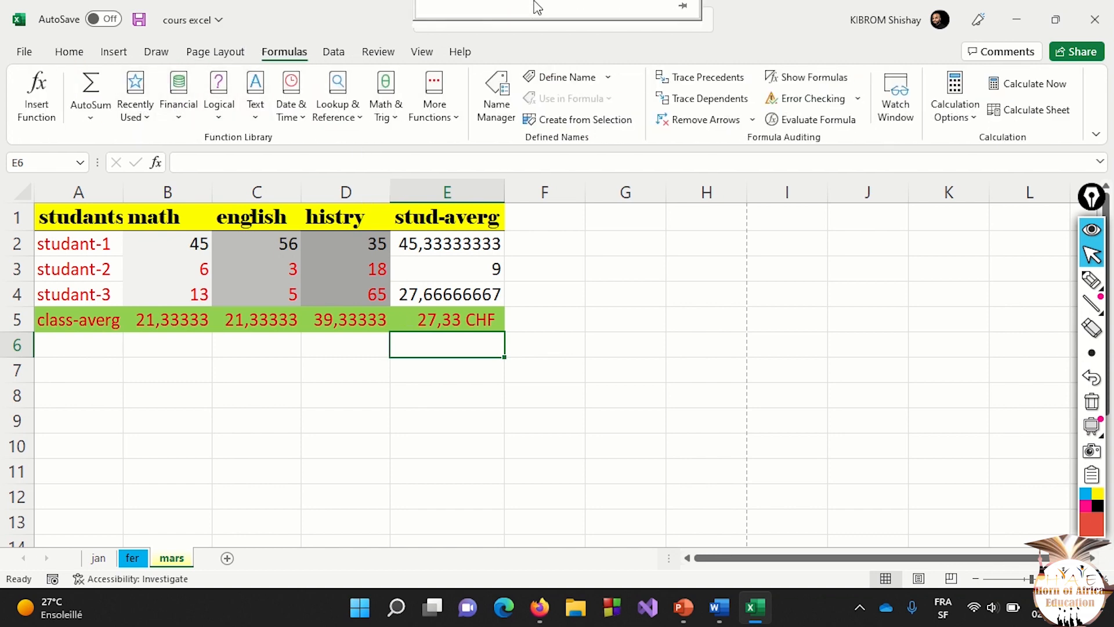